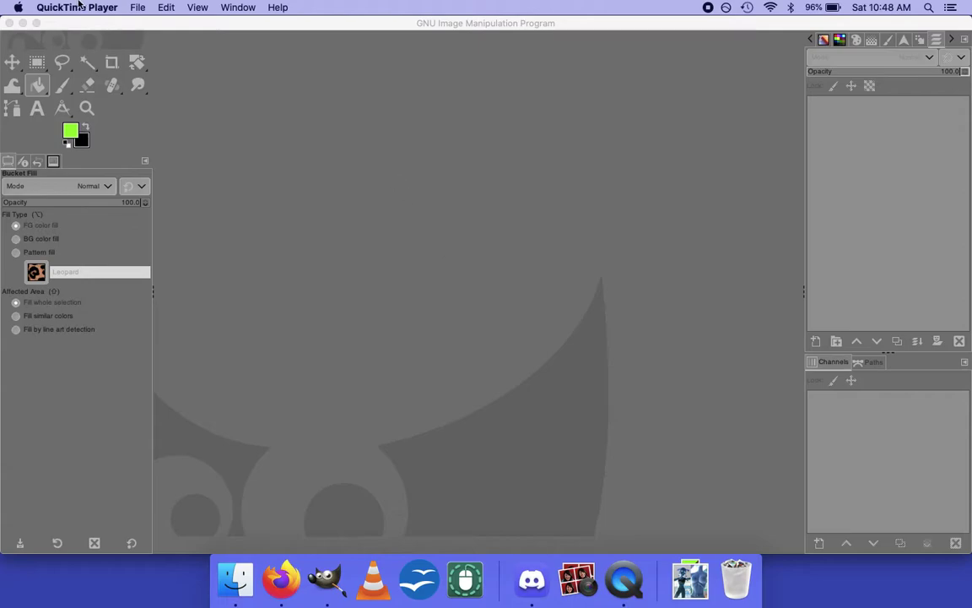
Create a new image 1500 px wide and 1500 px high.
left_click(242, 96)
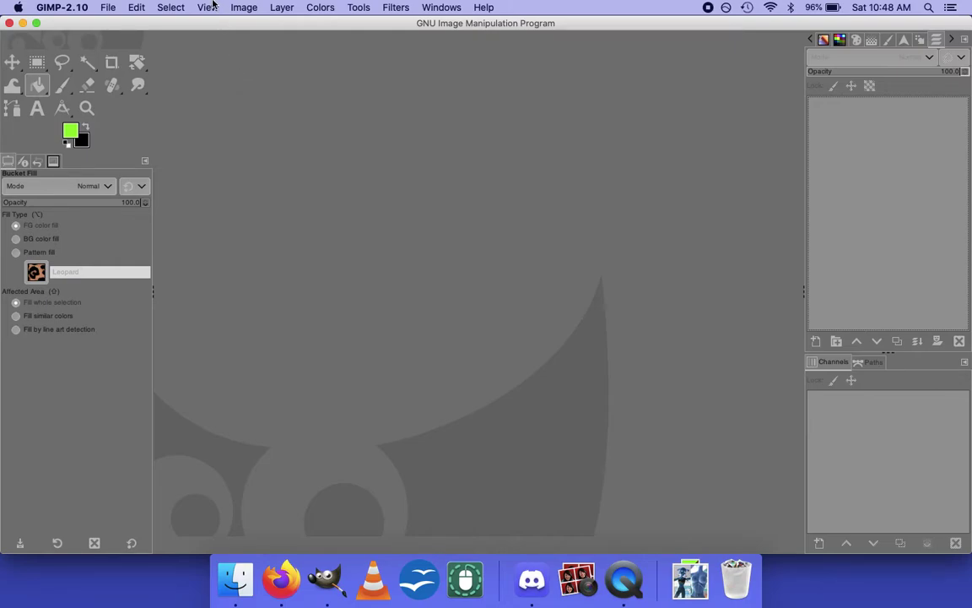
left_click(108, 9)
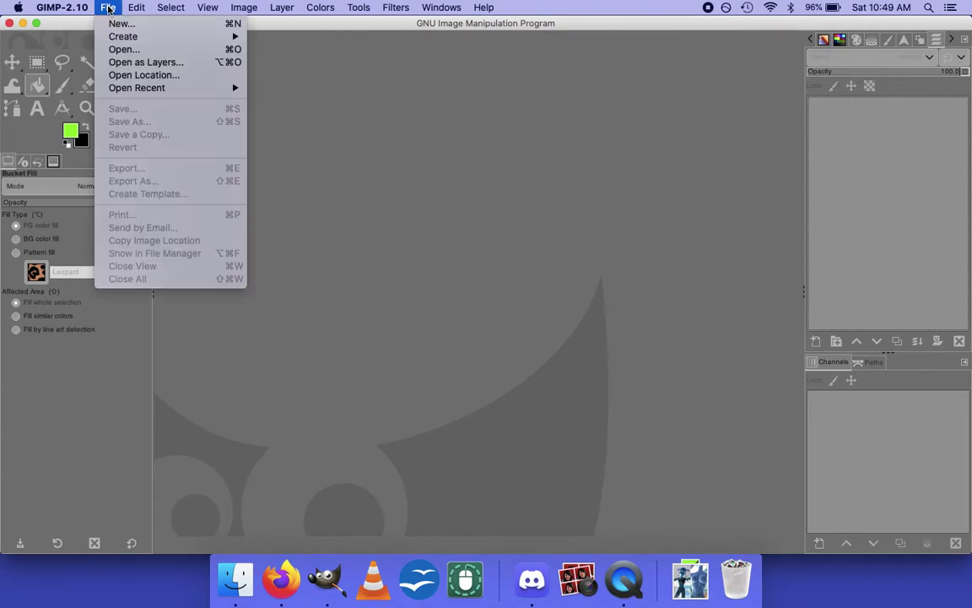
left_click(261, 109)
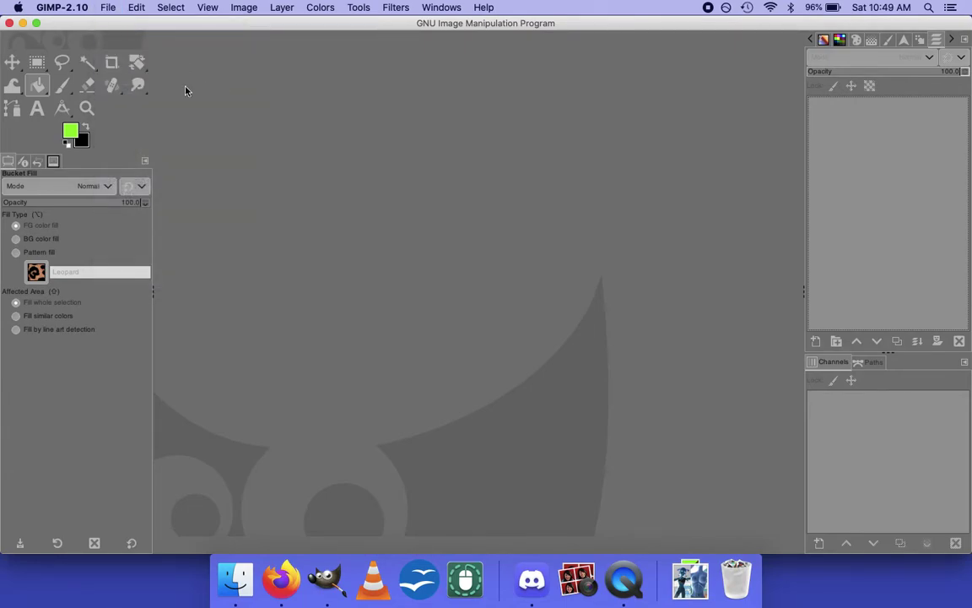
left_click(108, 8)
left_click(133, 26)
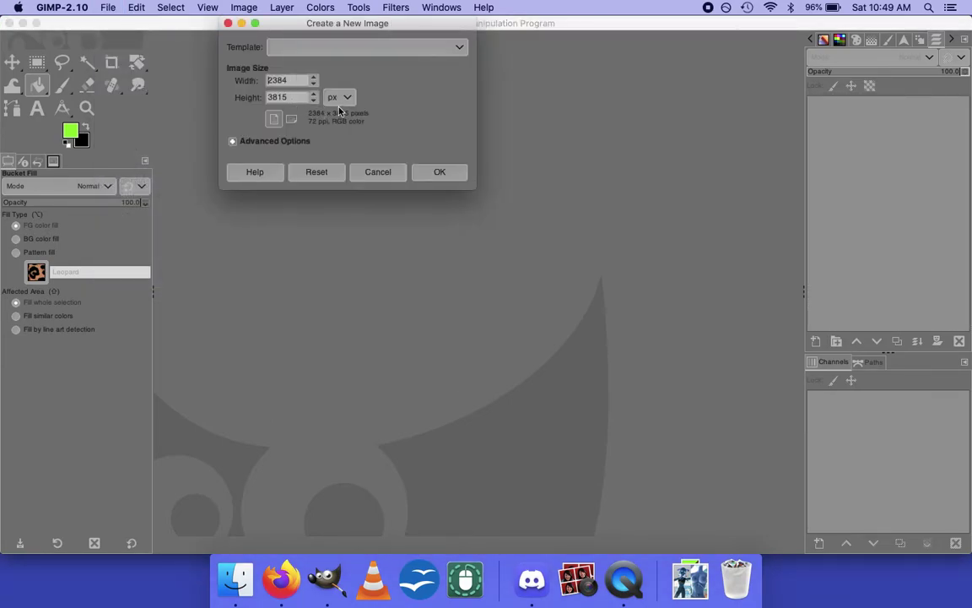
double_click(292, 78)
type("1500")
key("Tab")
type("1500")
key("Return")
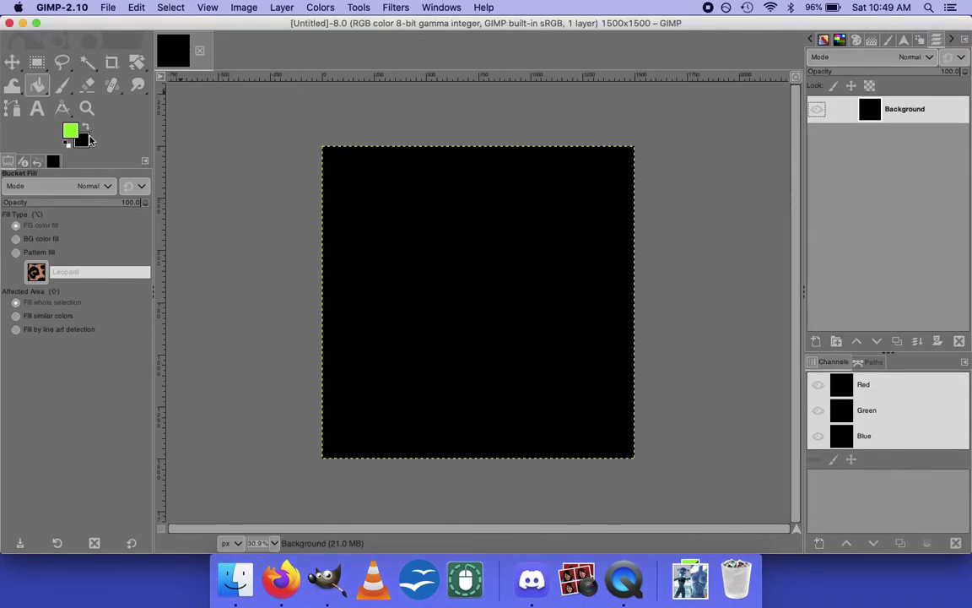
Reset the colours to default black and white, swap them, and bucket-fill the background layer with white.
left_click(53, 160)
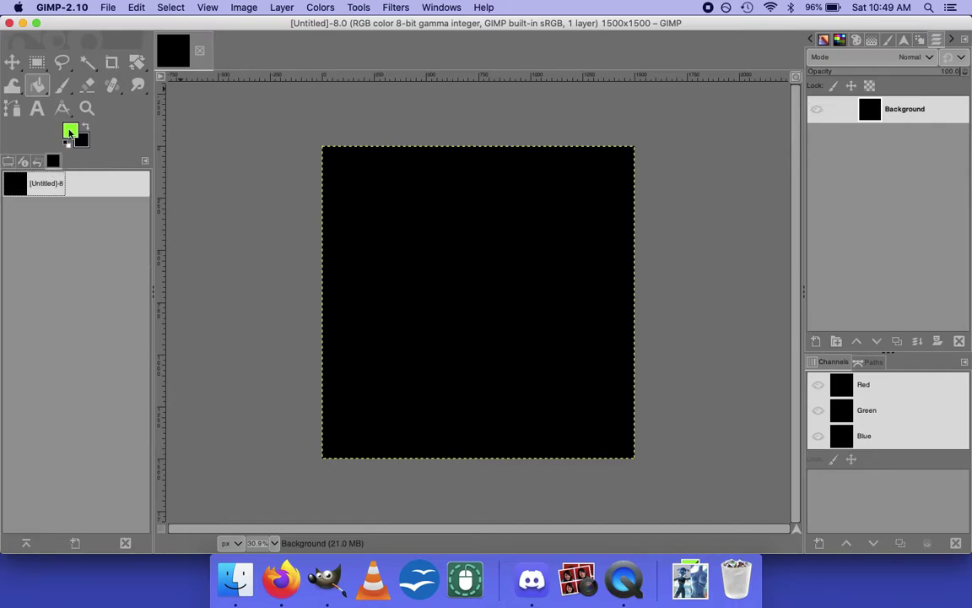
left_click(67, 143)
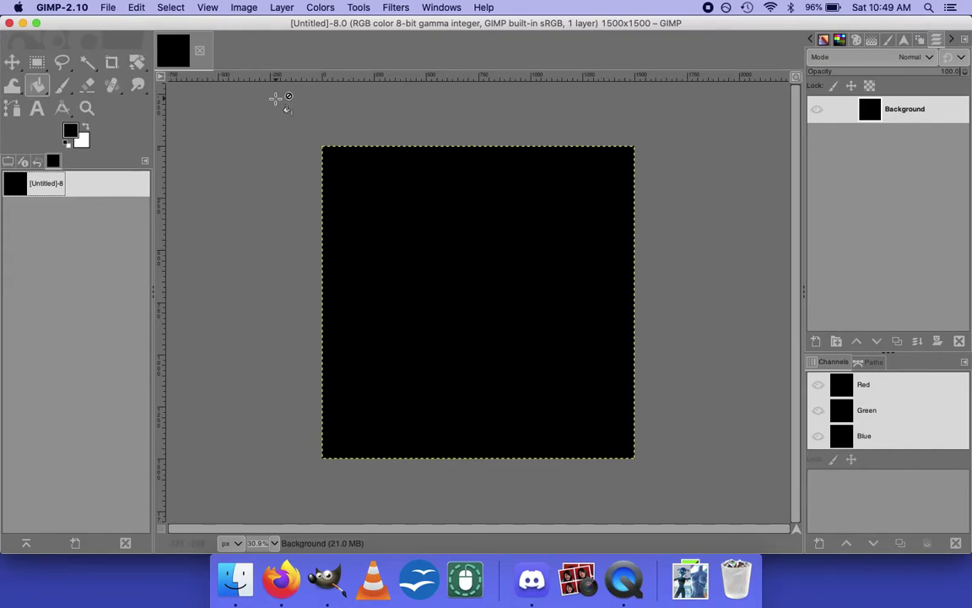
left_click(402, 299)
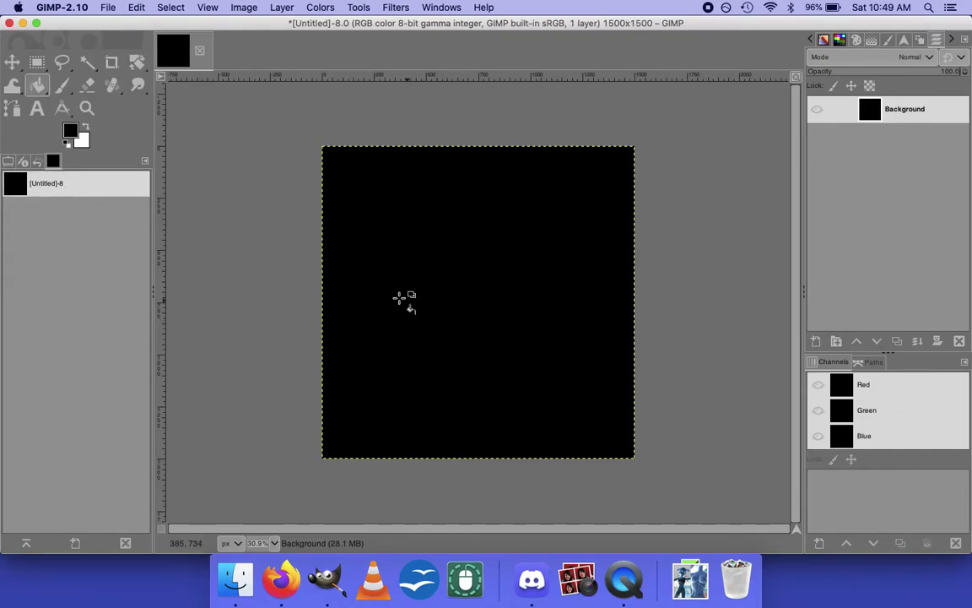
left_click(82, 128)
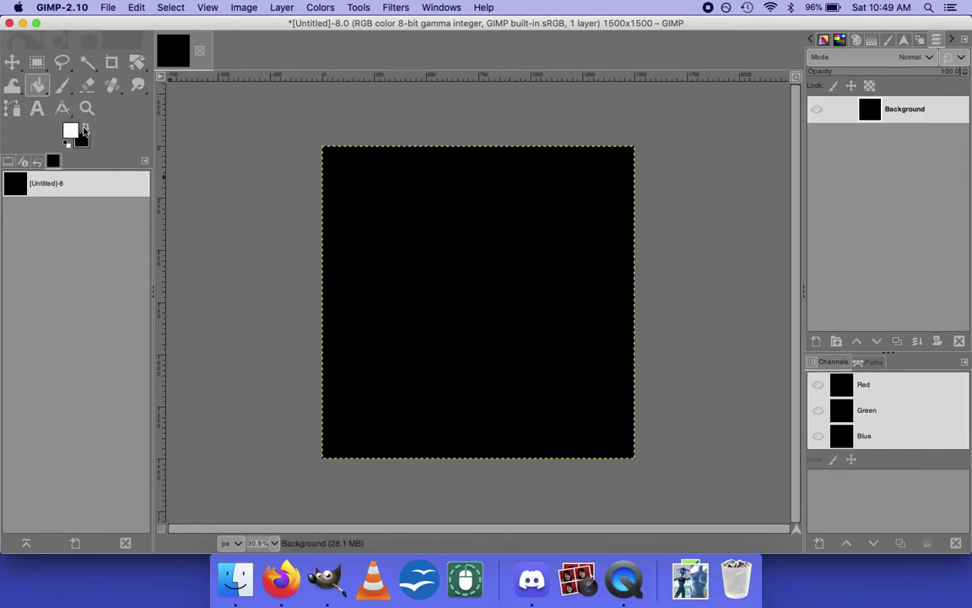
left_click(344, 290)
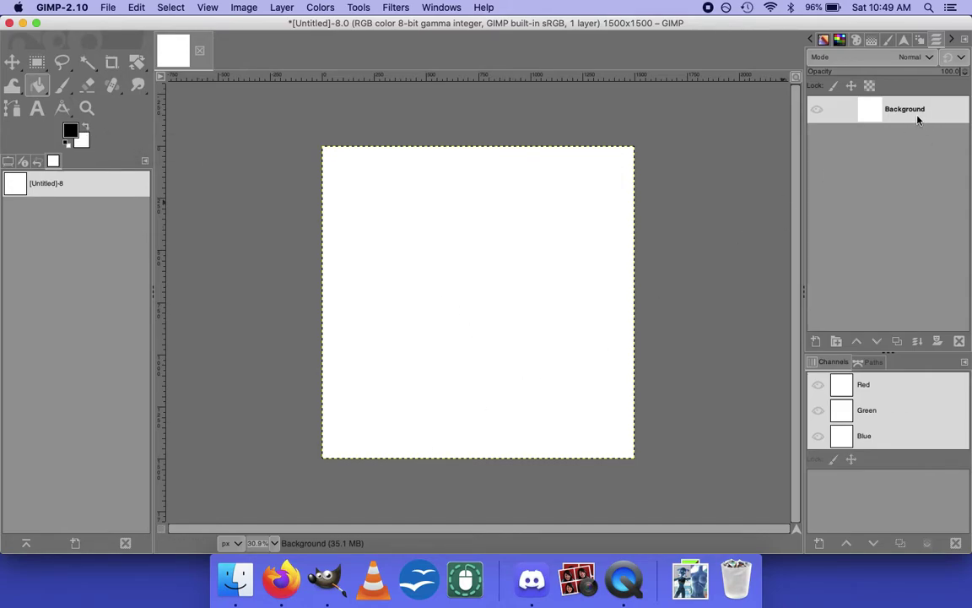
Switch to Firefox, open Lolibrary's item search without a search term, and filter by the Bloomers/Undergarments category.
left_click(287, 578)
left_click(735, 90)
scroll(666, 330, "down", 1)
scroll(666, 330, "up", 1)
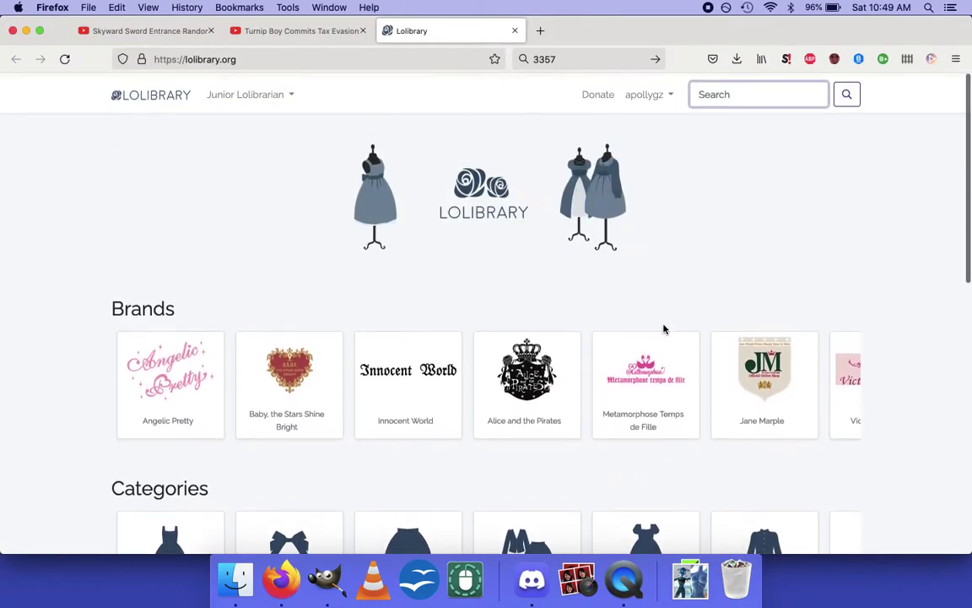
key("Return")
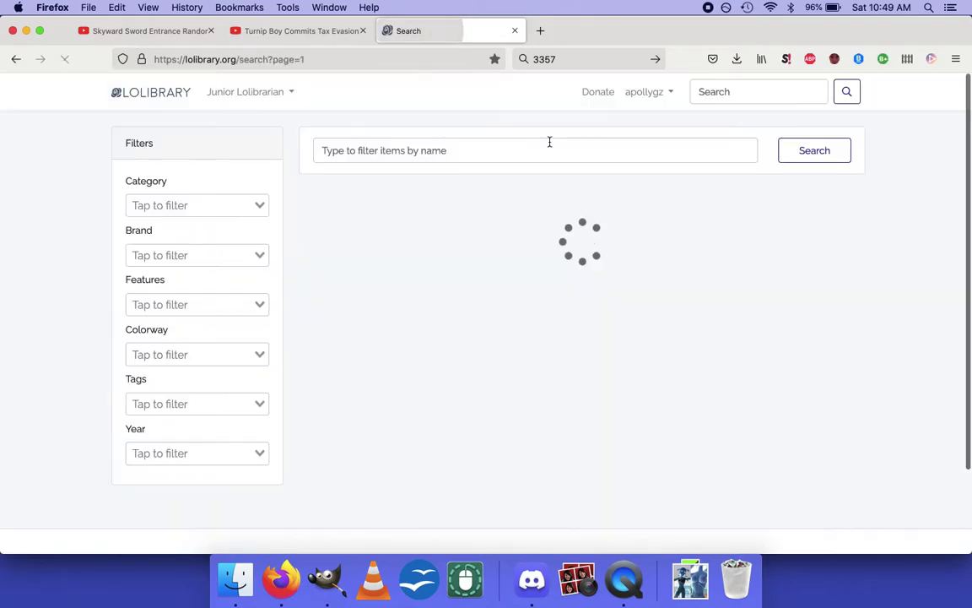
left_click(251, 205)
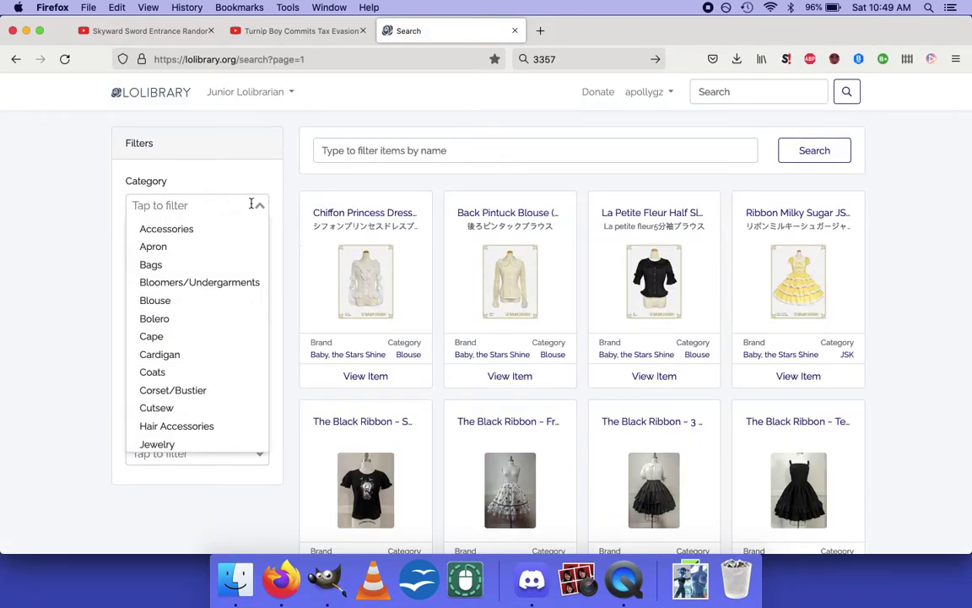
left_click(224, 282)
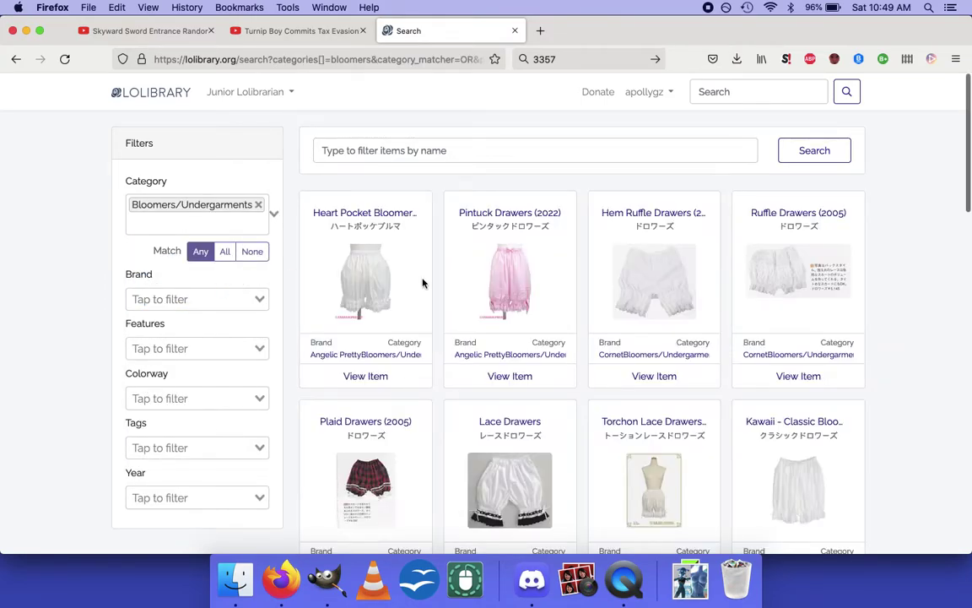
Find the white Lace Drawers by Putumayo among the results and open the item in a new tab.
scroll(565, 225, "down", 1)
scroll(564, 225, "down", 2)
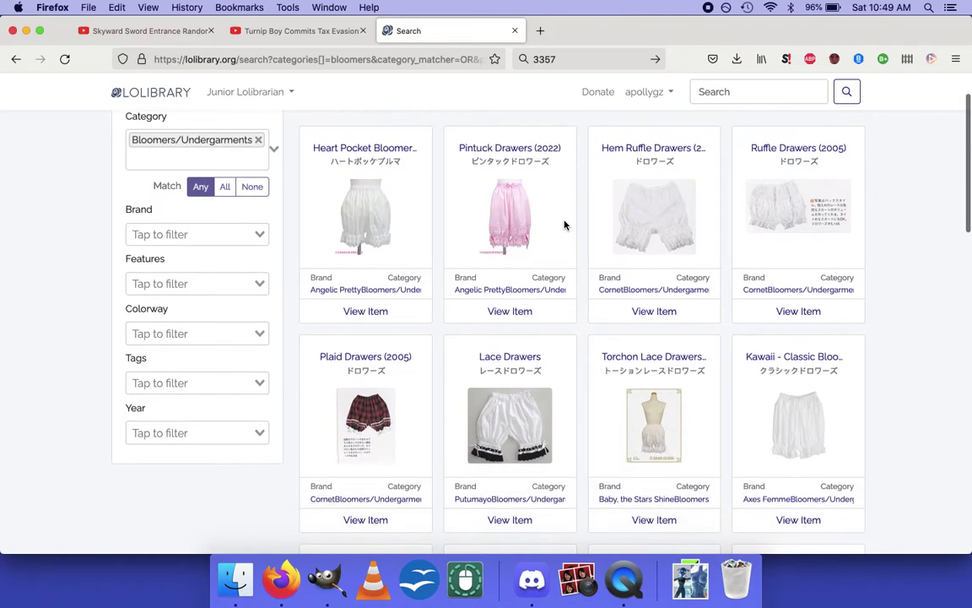
scroll(565, 225, "down", 5)
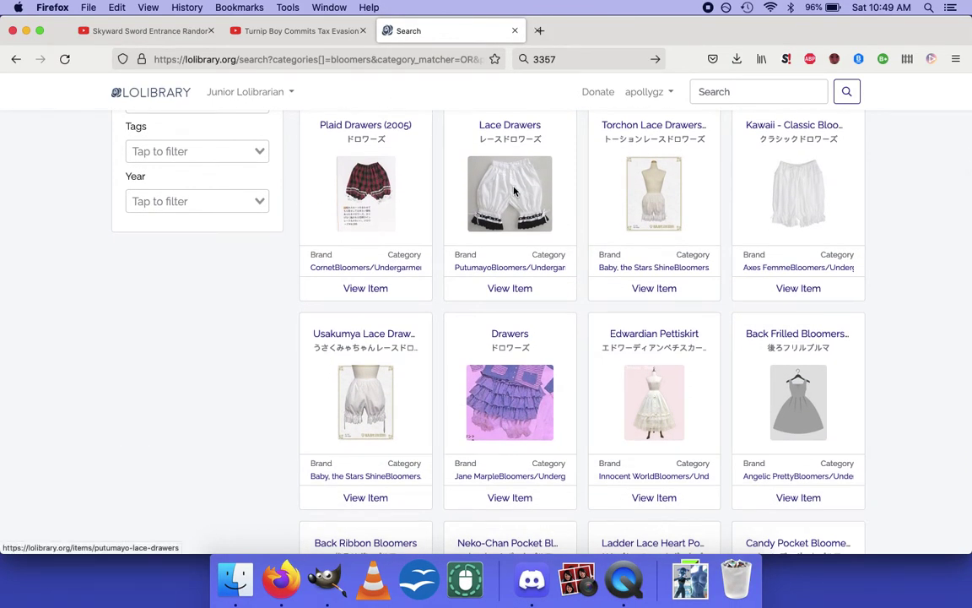
middle_click(465, 173)
Open the Gardening Teddy Long Drawers and the Gardening Teddy Drawers in separate new tabs.
scroll(644, 265, "down", 3)
scroll(643, 264, "down", 3)
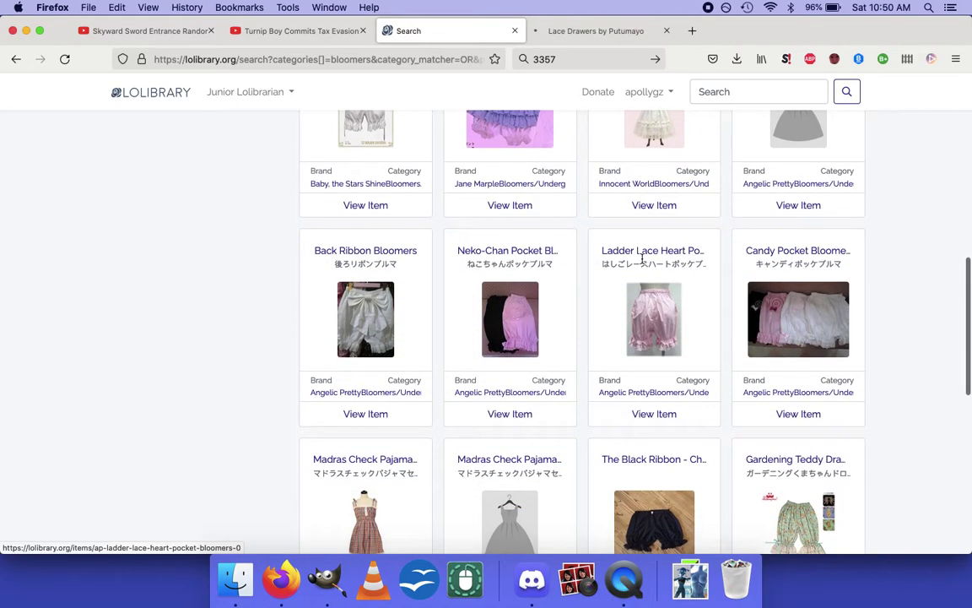
scroll(708, 289, "down", 2)
scroll(754, 386, "down", 2)
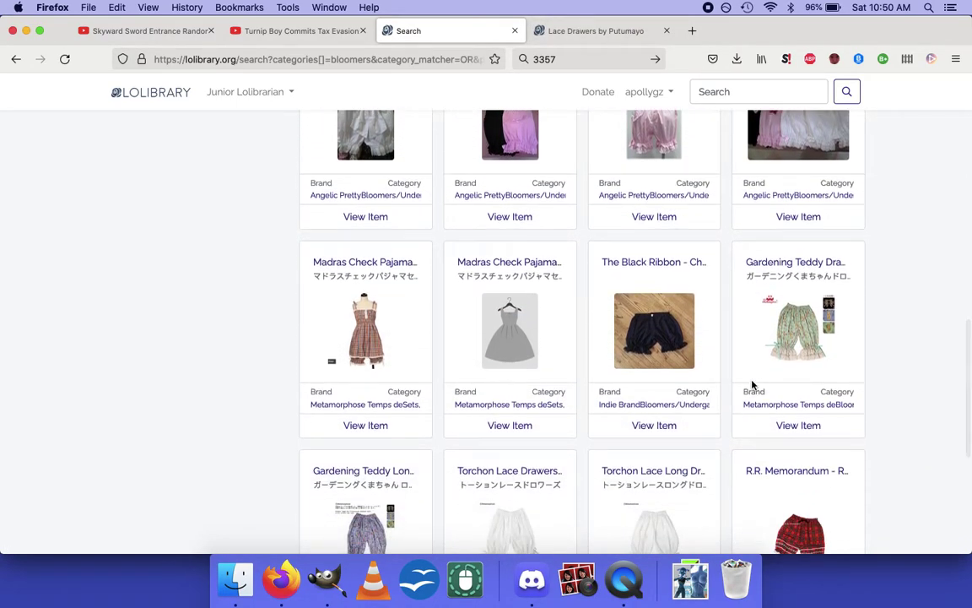
scroll(754, 386, "down", 2)
scroll(347, 467, "down", 4)
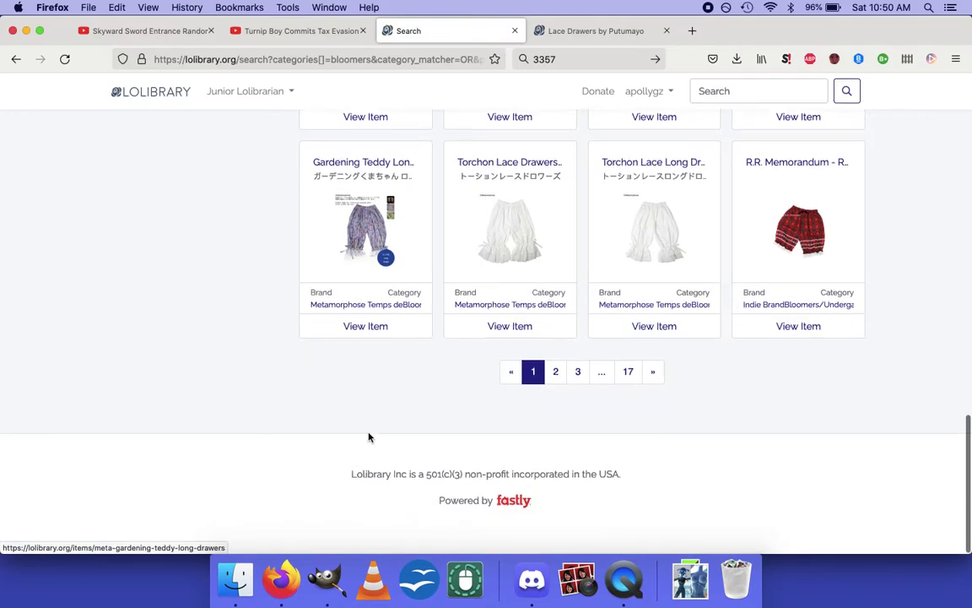
middle_click(379, 232)
scroll(629, 342, "up", 3)
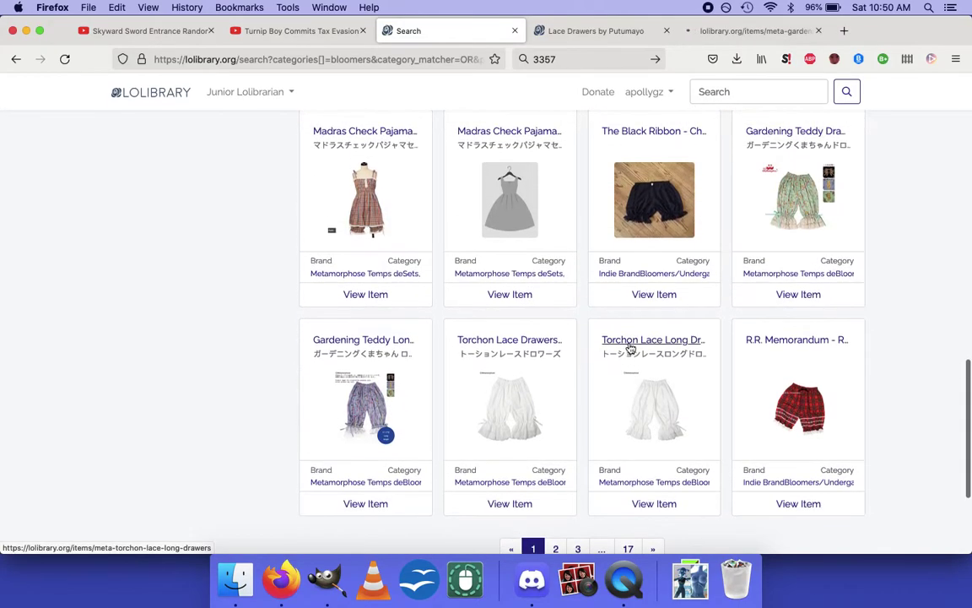
middle_click(794, 194)
Go to page 2 of the bloomers results and look through its items.
scroll(802, 195, "down", 3)
left_click(557, 372)
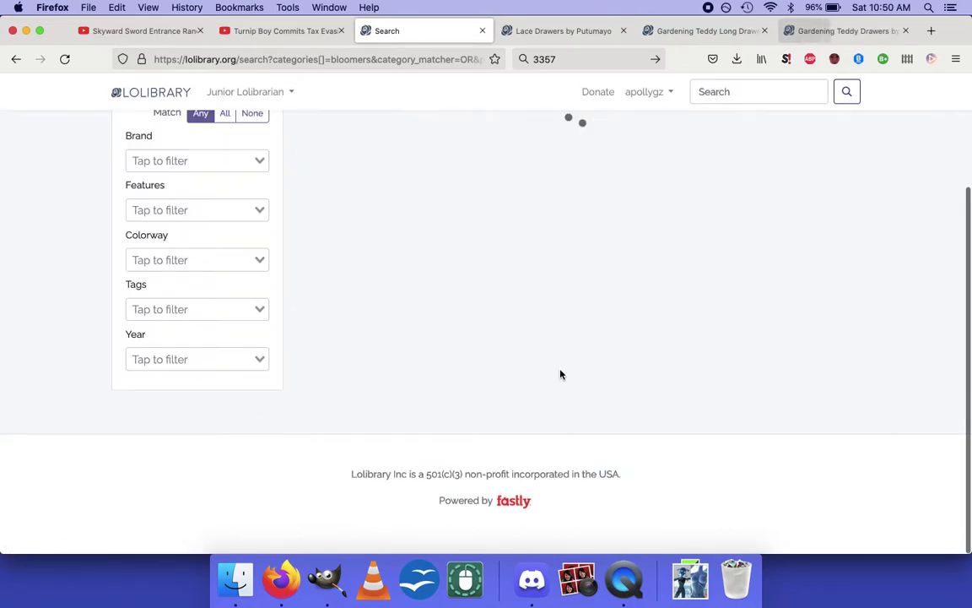
scroll(586, 282, "down", 5)
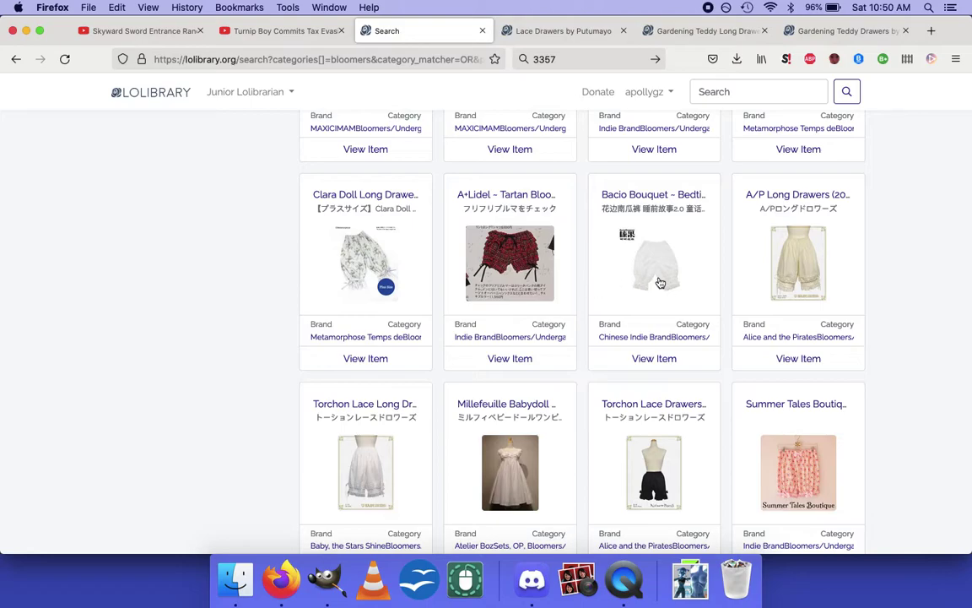
scroll(590, 283, "down", 4)
scroll(660, 283, "down", 4)
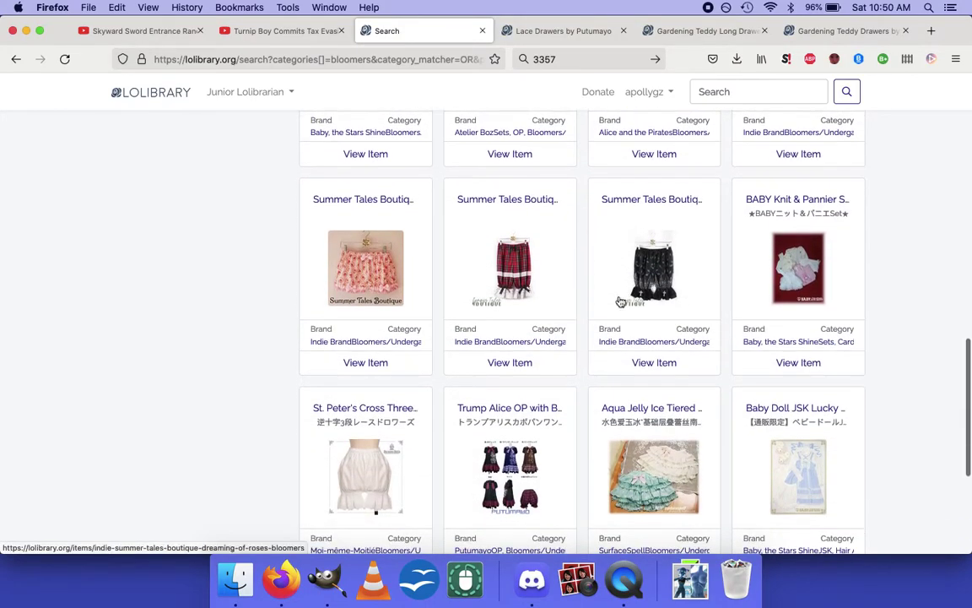
scroll(604, 326, "down", 2)
scroll(607, 327, "down", 1)
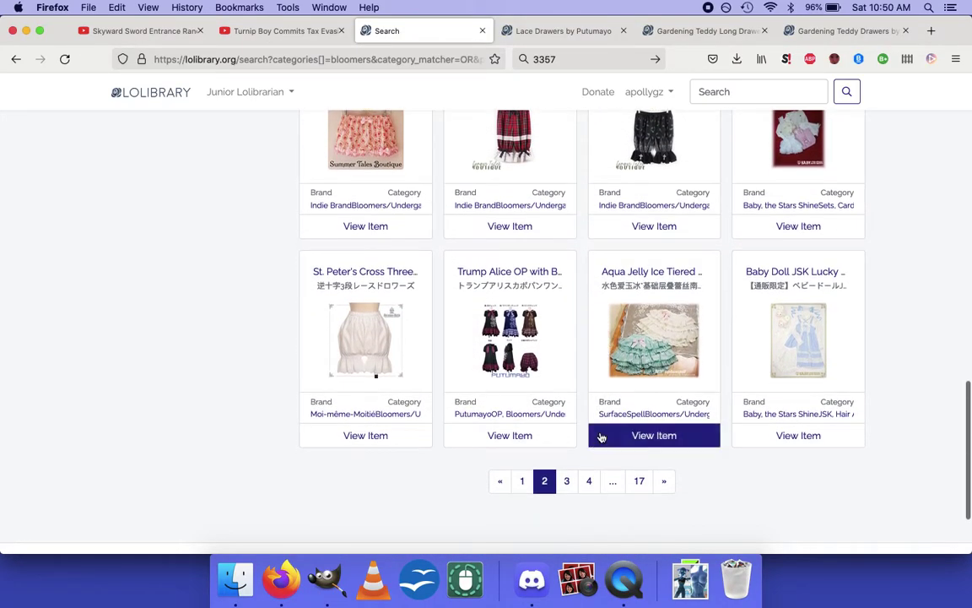
Copy the product image from the Putumayo Lace Drawers item page.
left_click(567, 32)
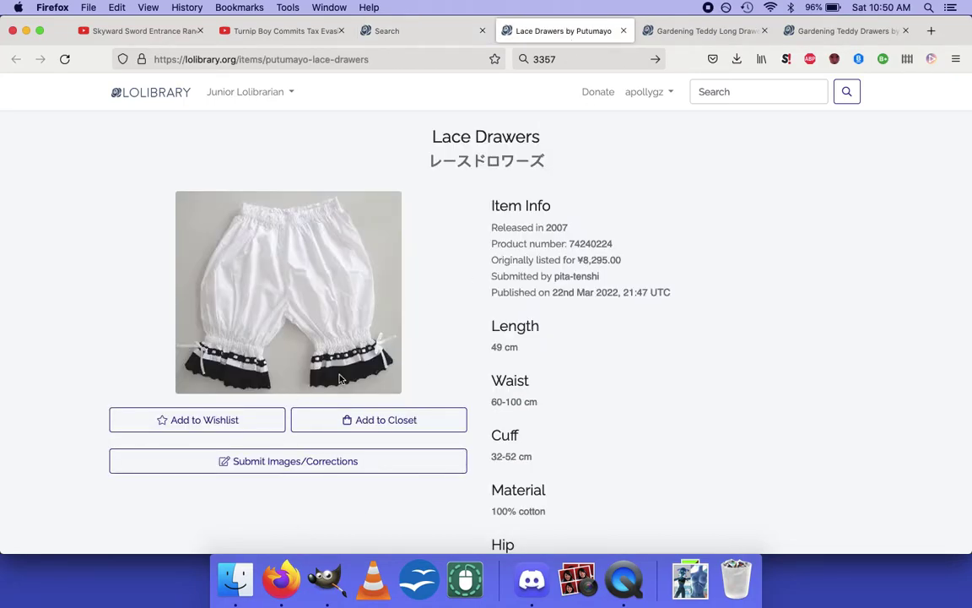
right_click(327, 283)
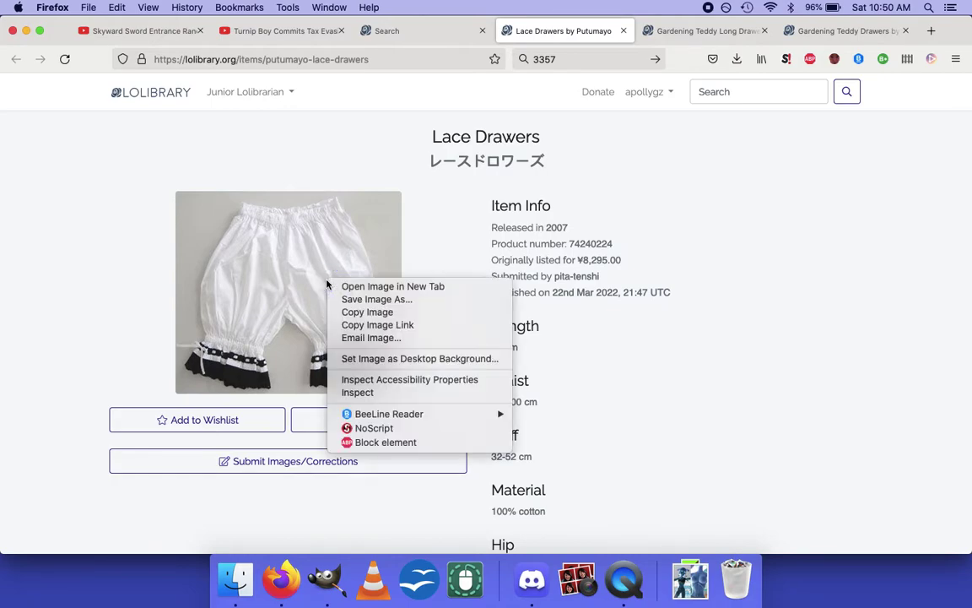
left_click(356, 313)
Switch to GIMP, paste the copied Lace Drawers image, and turn the floating selection into a new layer.
left_click(325, 579)
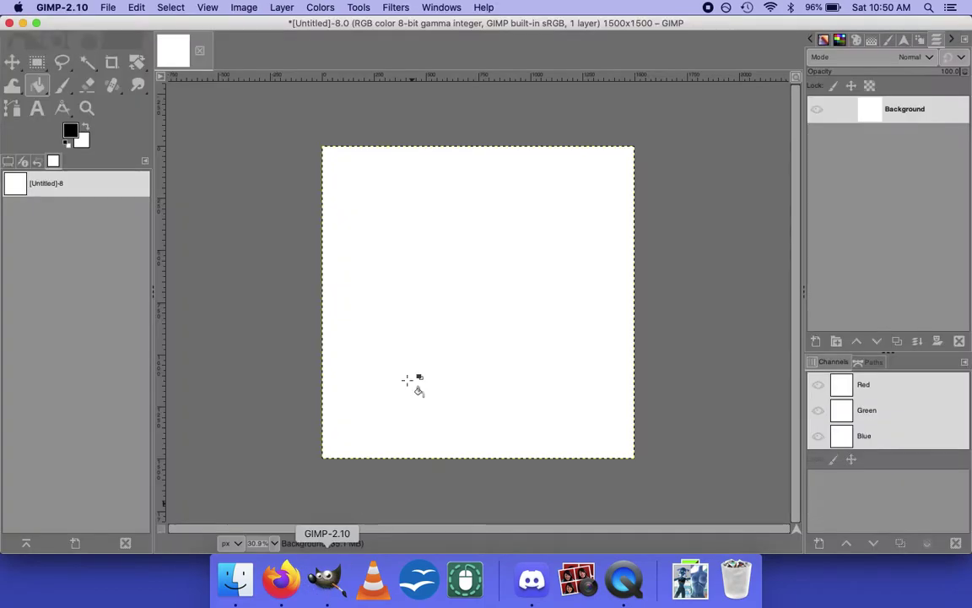
key("super+v")
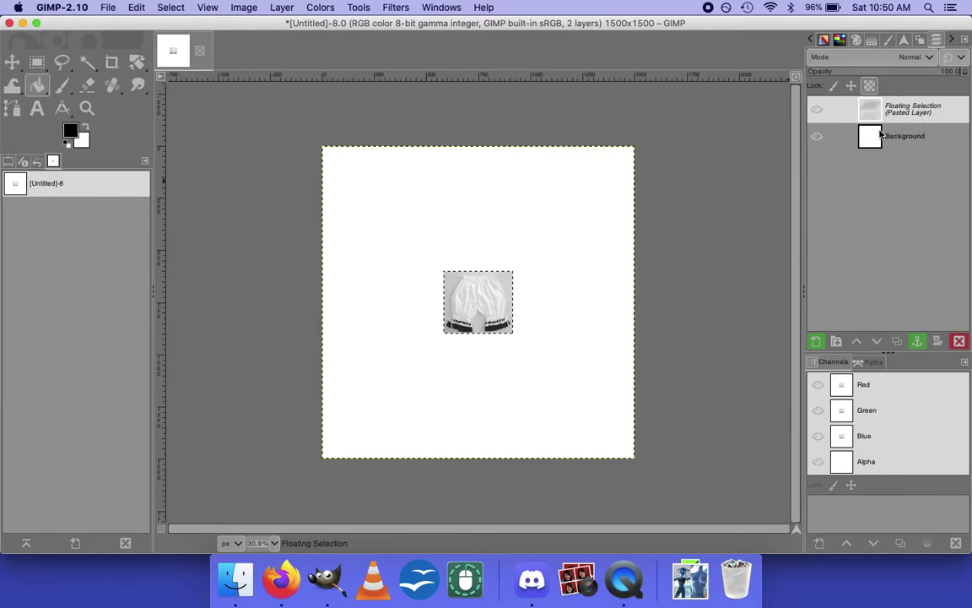
left_click(818, 342)
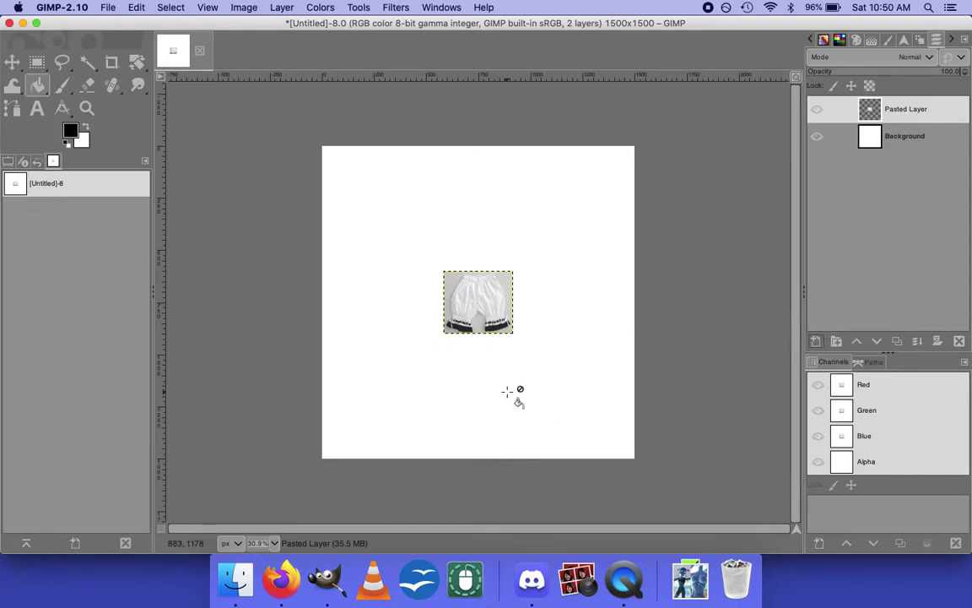
Activate the Fuzzy Select tool and set the image zoom to 100%.
key("u")
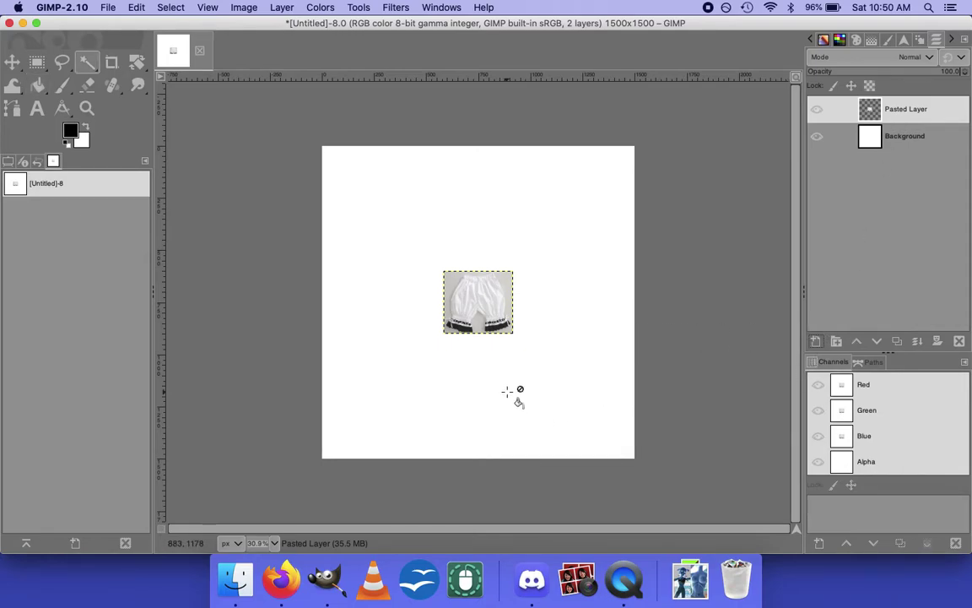
left_click(274, 544)
left_click(271, 463)
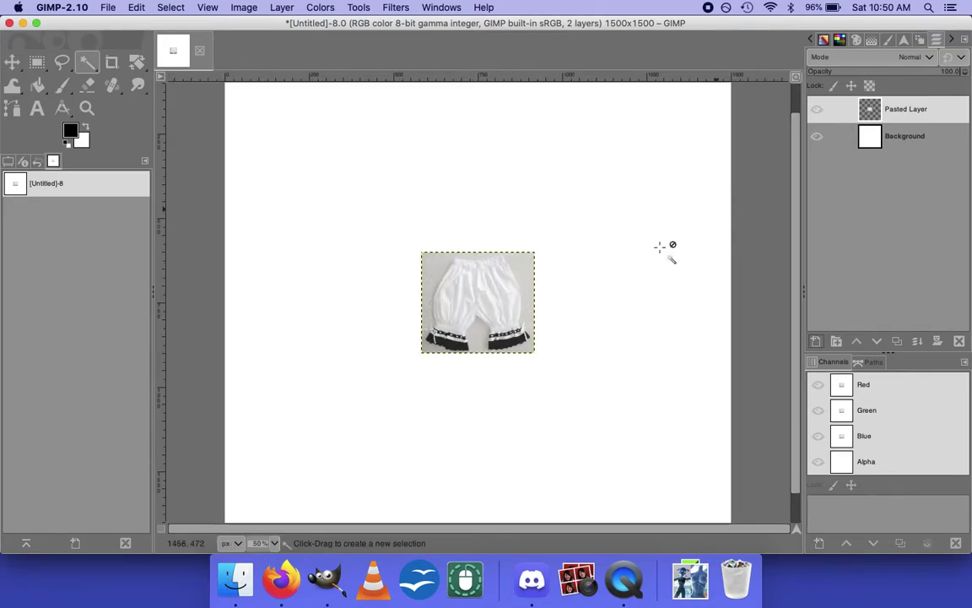
left_click(273, 542)
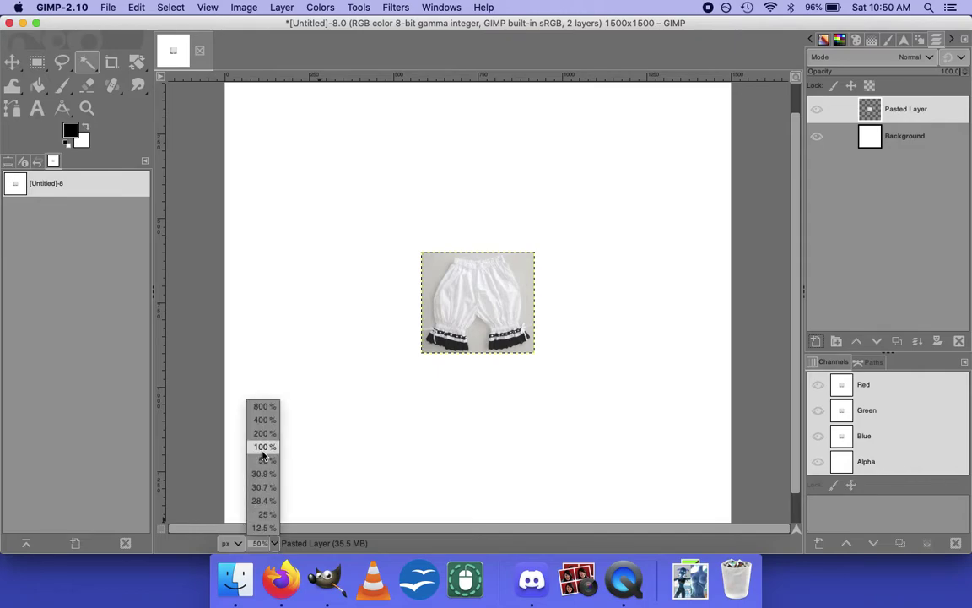
left_click(264, 447)
Try to select the grey background around the bloomers with Fuzzy Select, clearing the selection after each attempt.
left_click(577, 279)
key("super+shift+a")
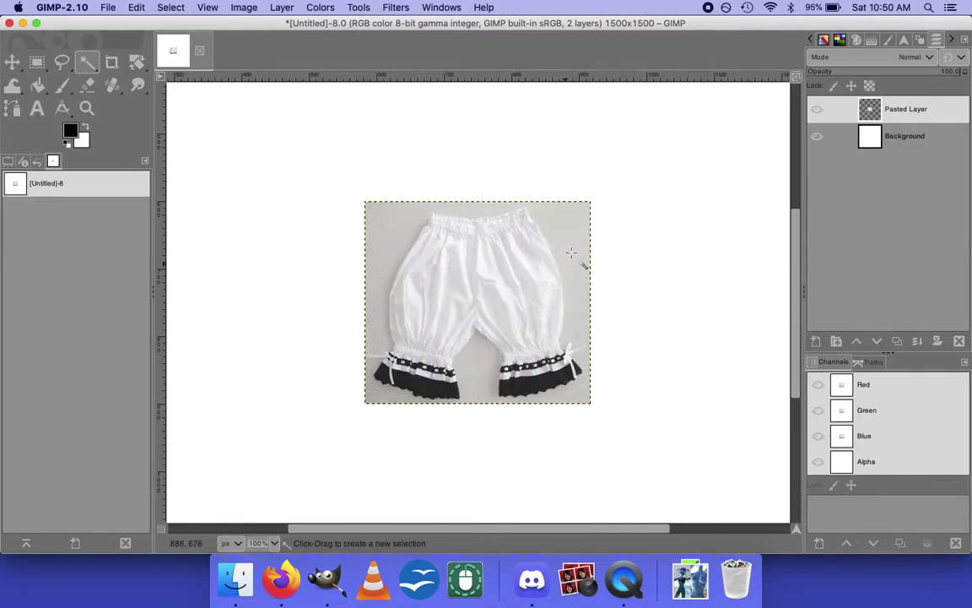
left_click(574, 254)
key("super+shift+a")
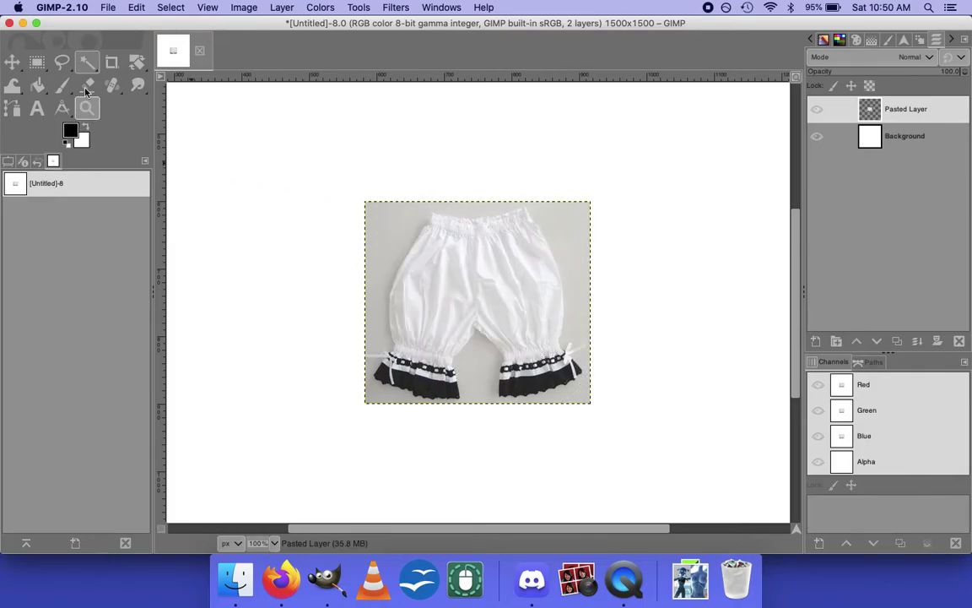
Raise the Fuzzy Select threshold to 9 and try to select the grey background around the white bloomers.
left_click(7, 162)
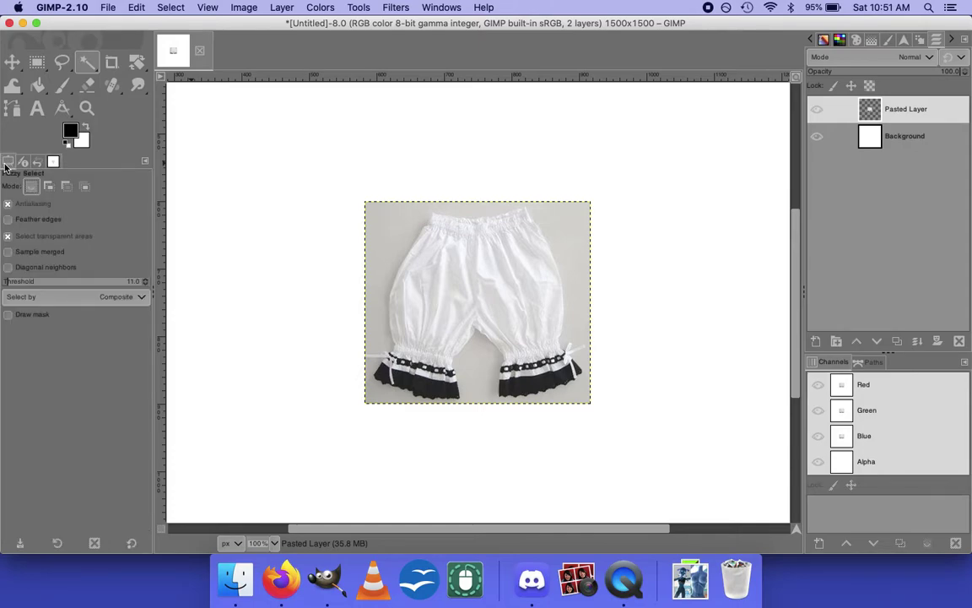
left_click(148, 284)
left_click(389, 249)
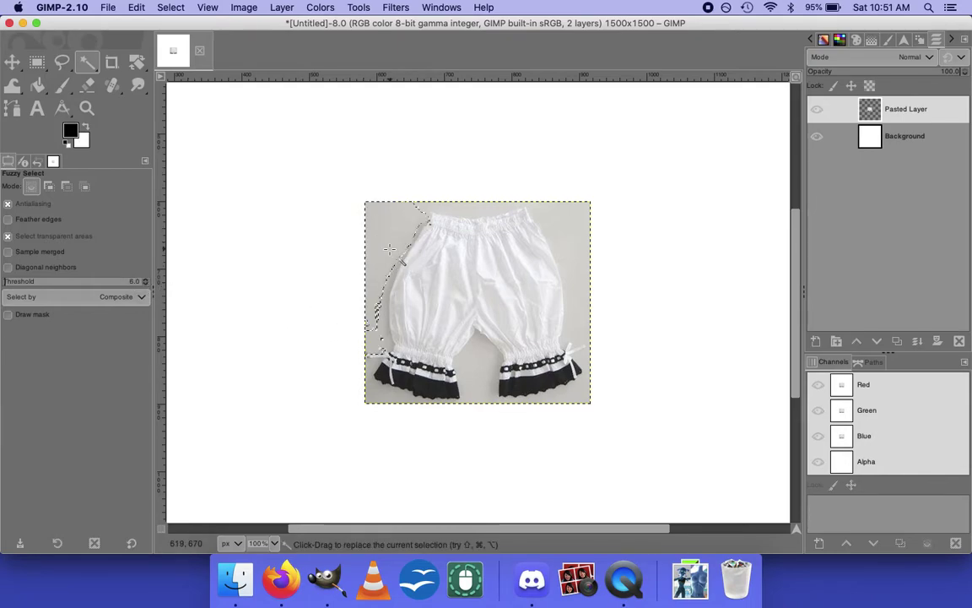
left_click(380, 325, "shift")
left_click(444, 211, "shift")
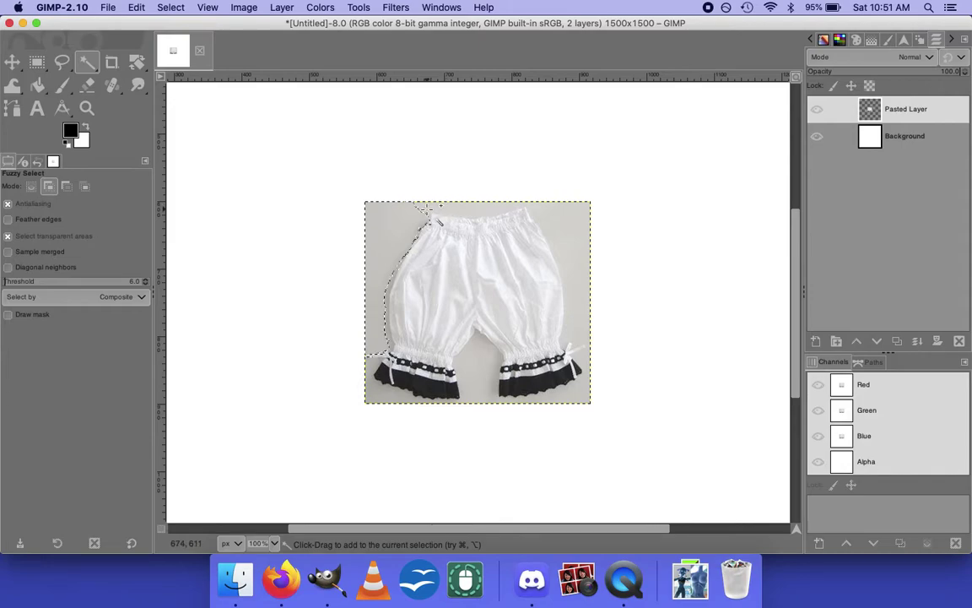
left_click(146, 281)
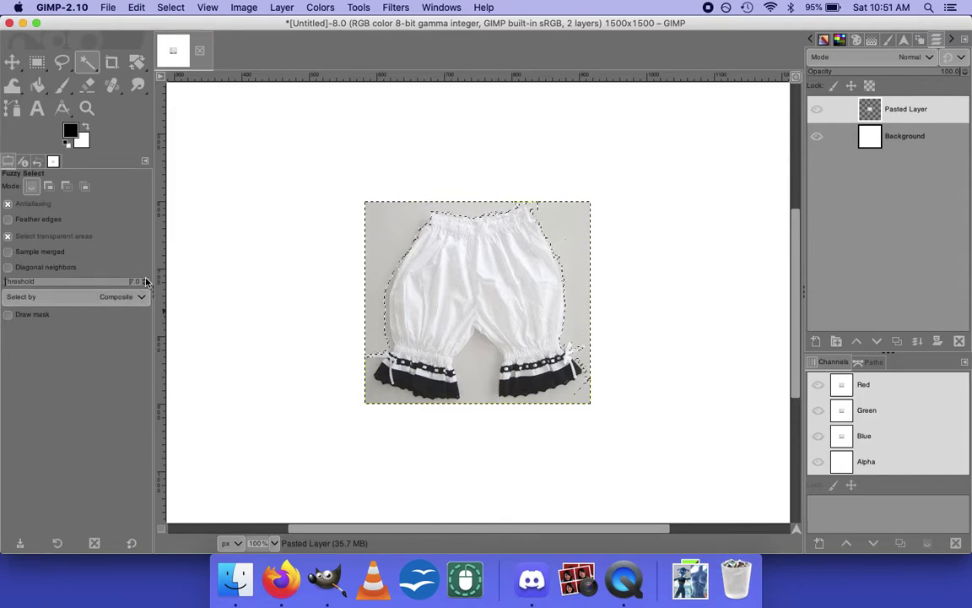
left_click(367, 281)
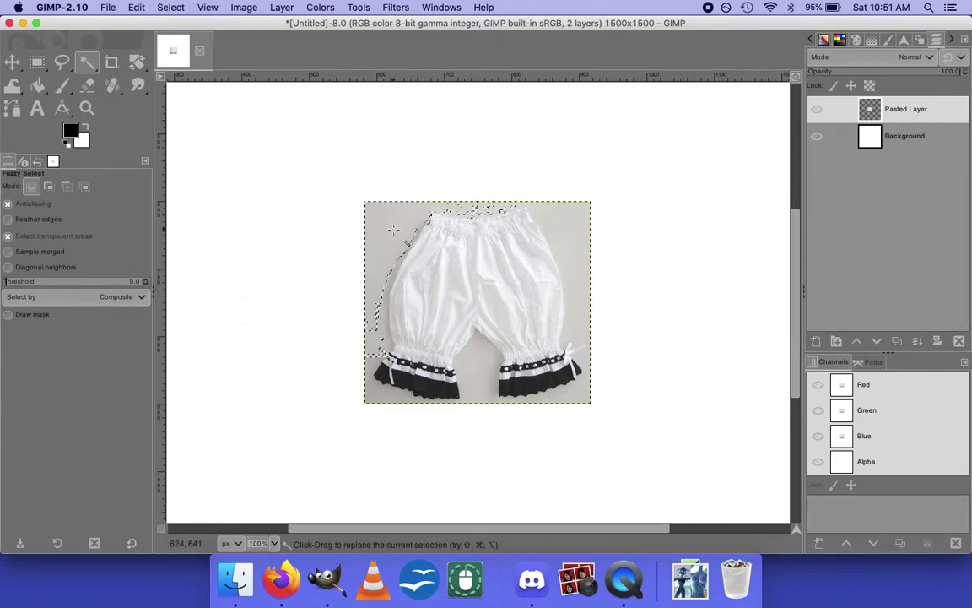
key("shift")
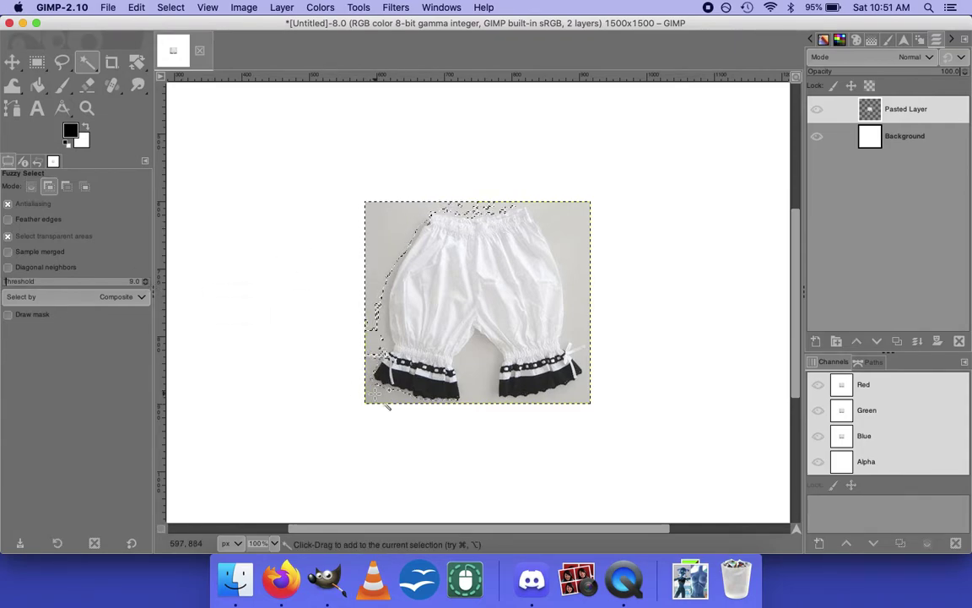
Try to select the grey background with Select by Color at a threshold of 8, clearing the selection after each attempt.
left_click_drag(93, 71, 141, 83)
left_click(473, 369)
key("ctrl")
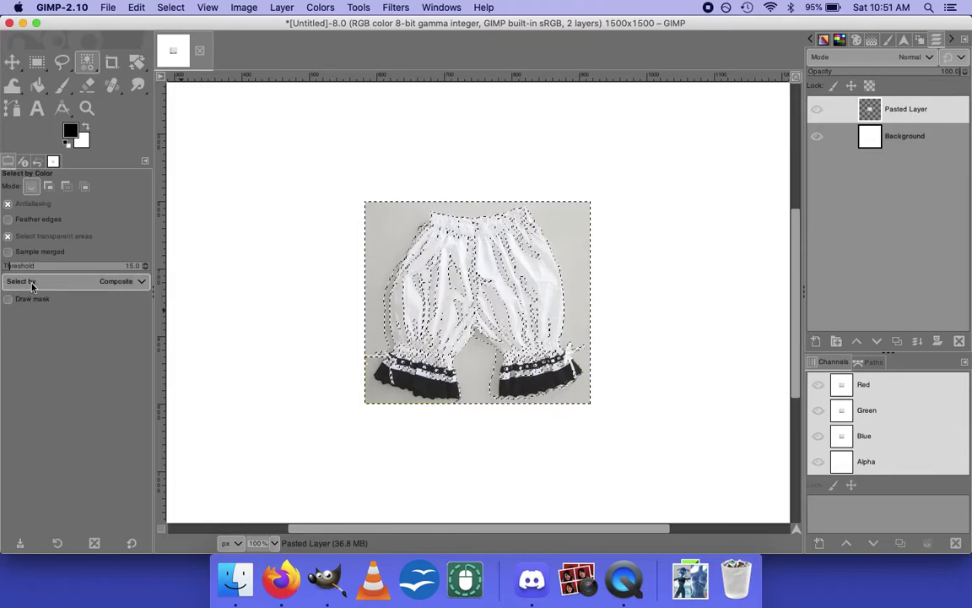
left_click(145, 270)
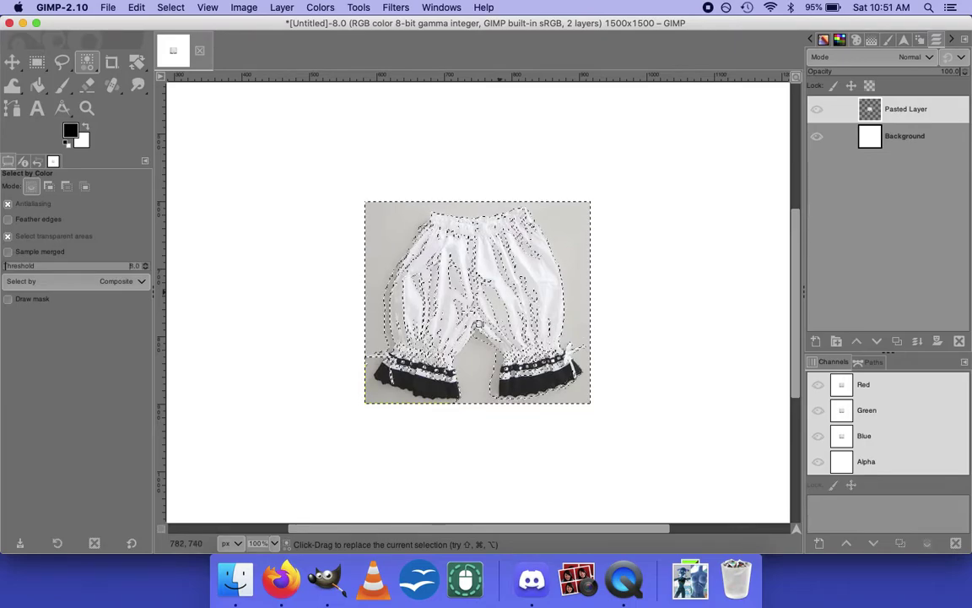
key("super+shift+a")
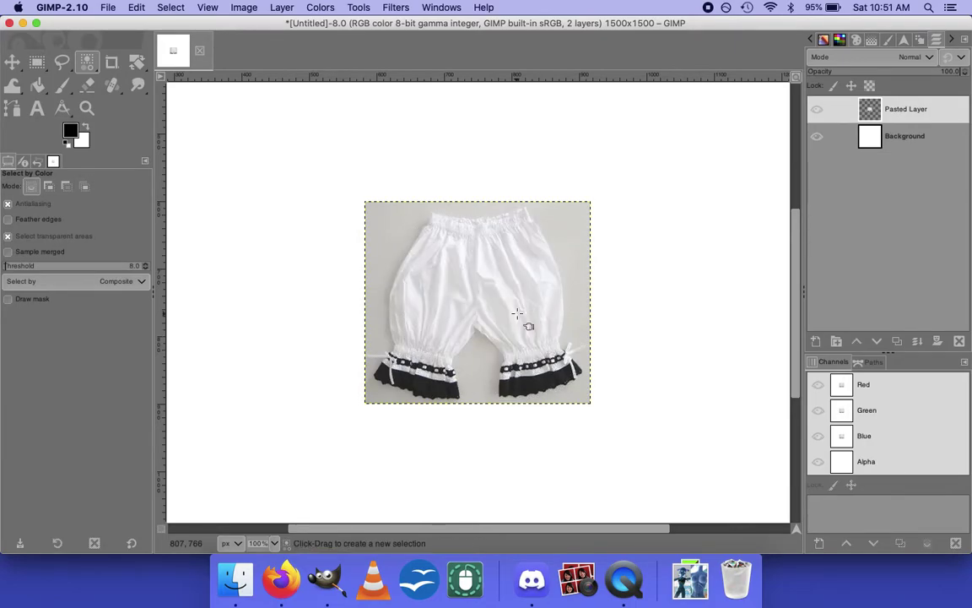
left_click(579, 262)
key("super+shift+a")
left_click(433, 329)
key("super+shift+a")
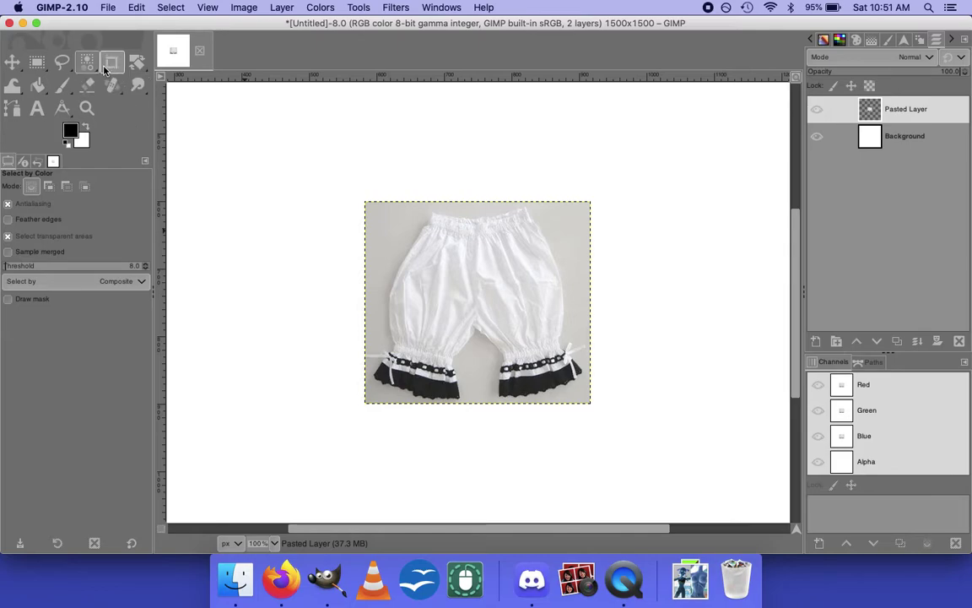
Move the white bloomers layer into the upper-left corner of the canvas at 50% zoom.
key("m")
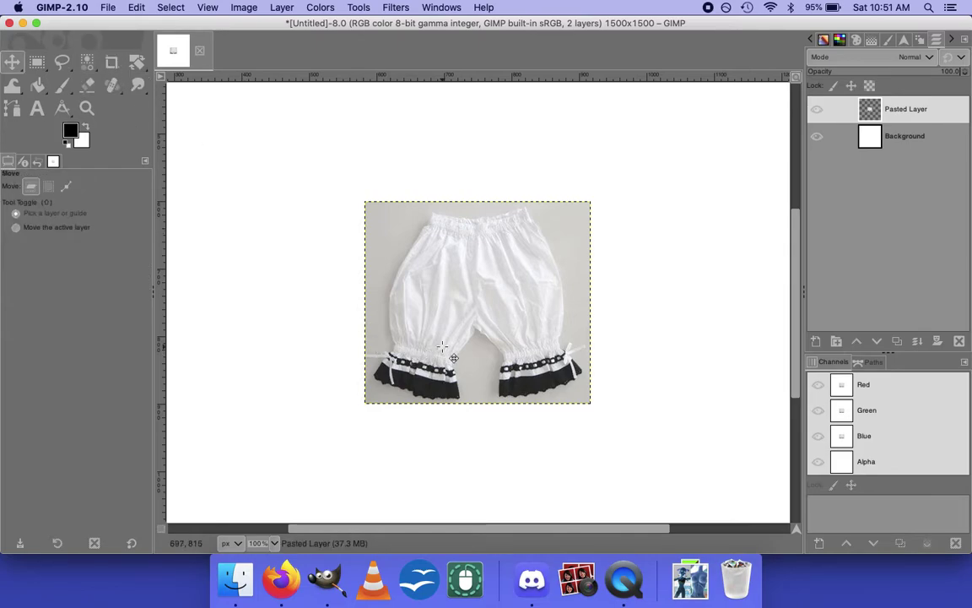
left_click(263, 542)
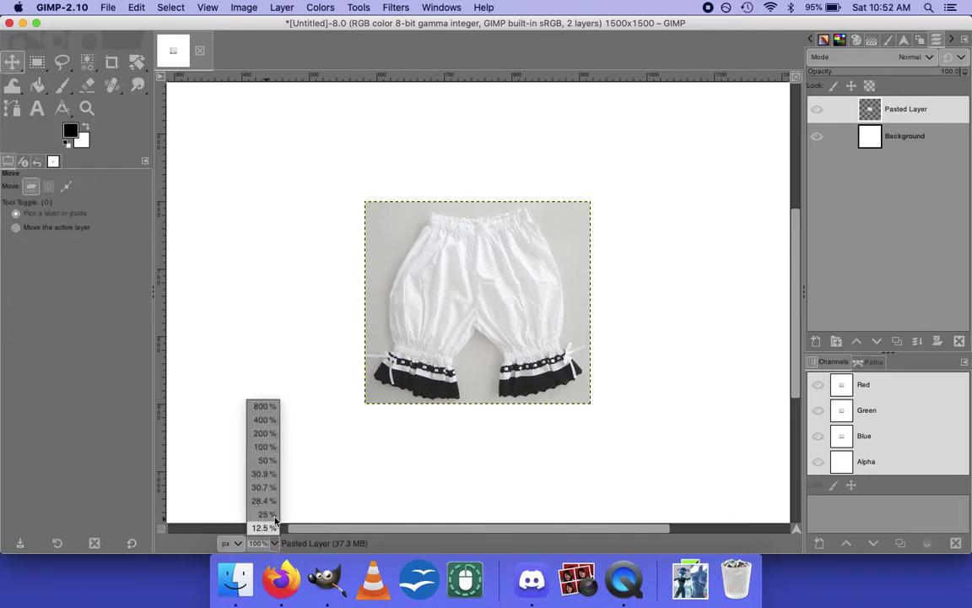
left_click(267, 461)
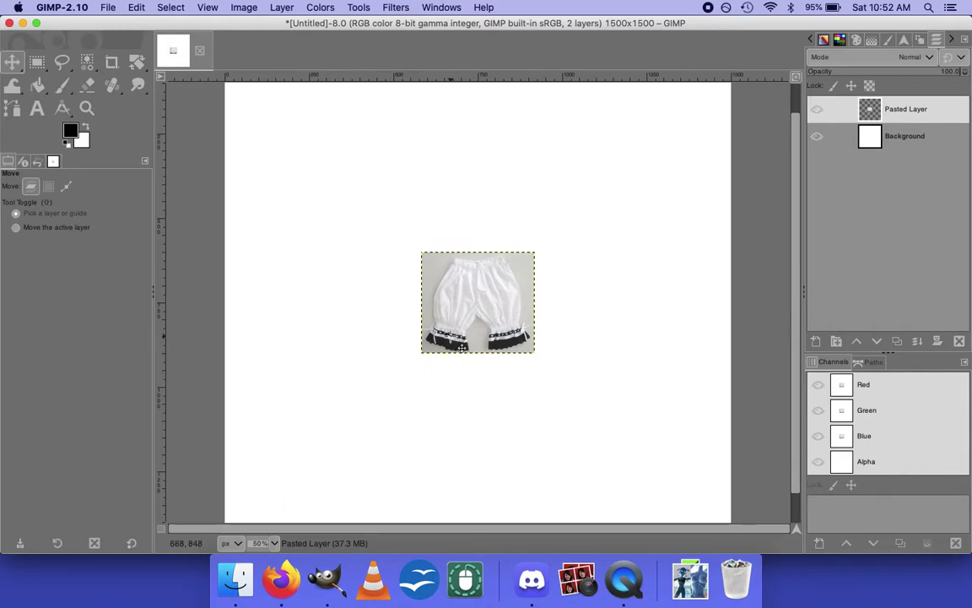
left_click_drag(479, 316, 283, 155)
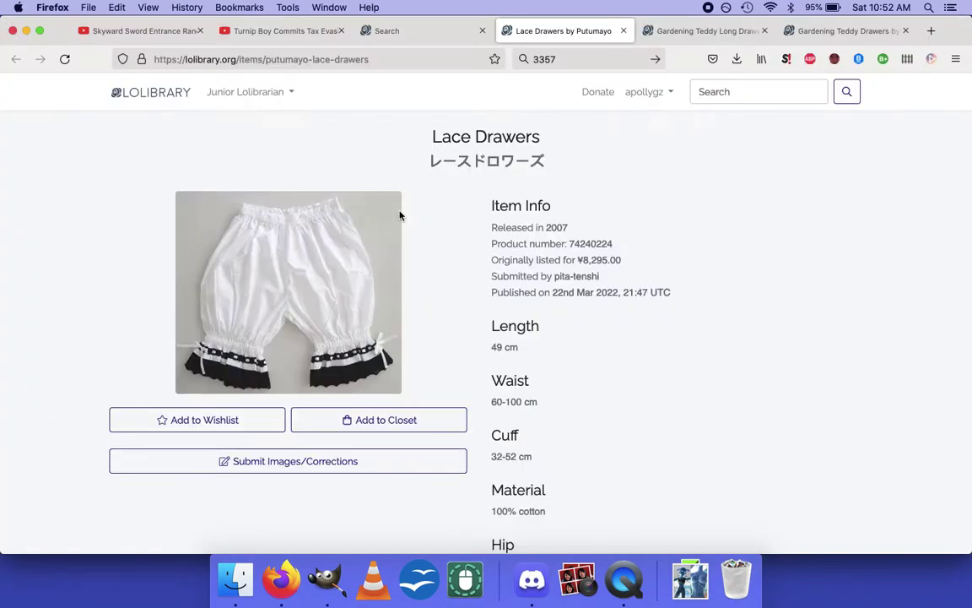
Switch to Firefox and copy the black colourway photo from the Gardening Teddy Long Drawers item page.
left_click(701, 31)
scroll(401, 453, "down", 1)
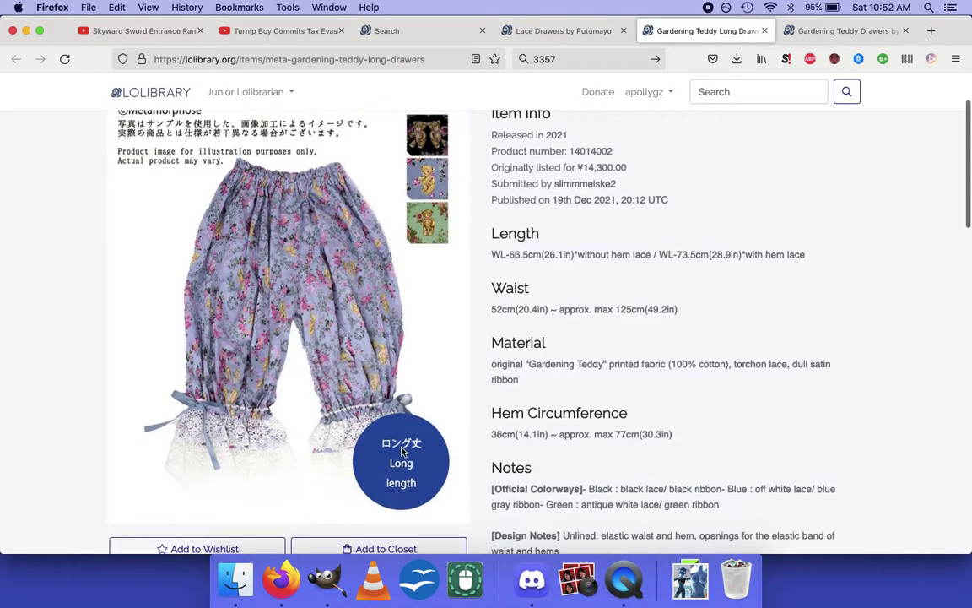
scroll(301, 349, "down", 5)
scroll(301, 349, "down", 10)
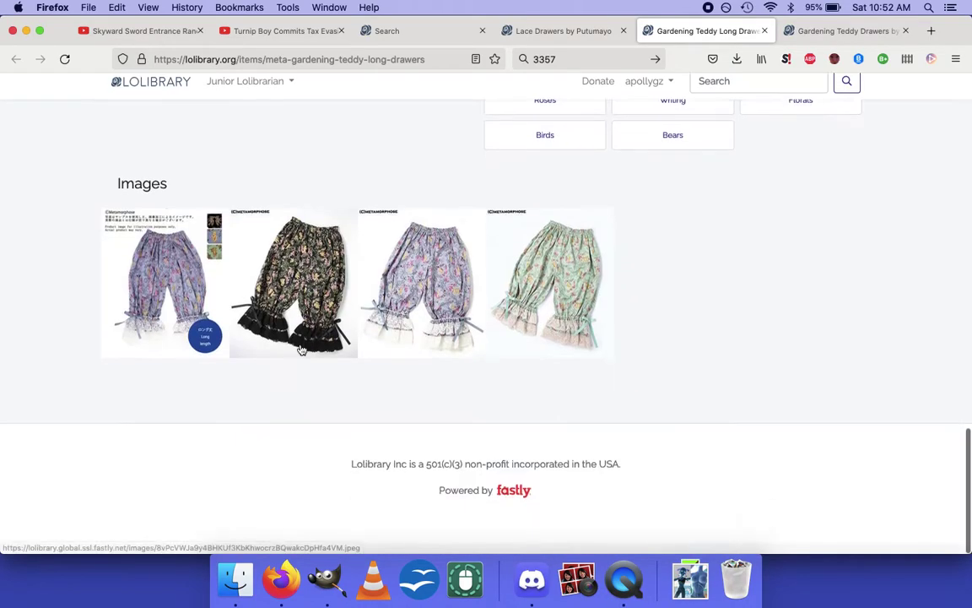
left_click(321, 275)
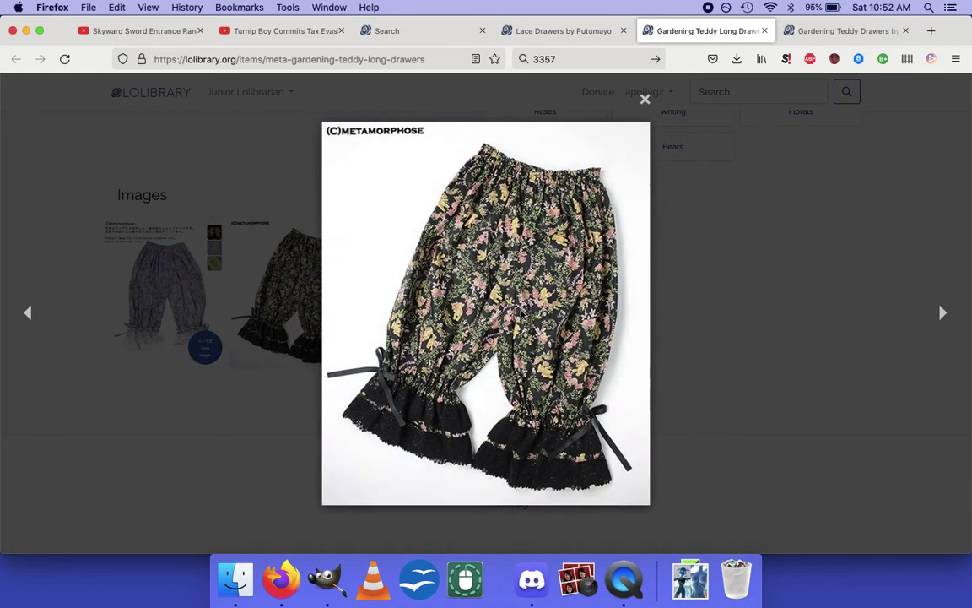
right_click(524, 309)
left_click(562, 343)
Switch to GIMP, paste the black floral bloomers as a new layer, and move it to the middle of the canvas.
key("super+Tab")
key("super+v")
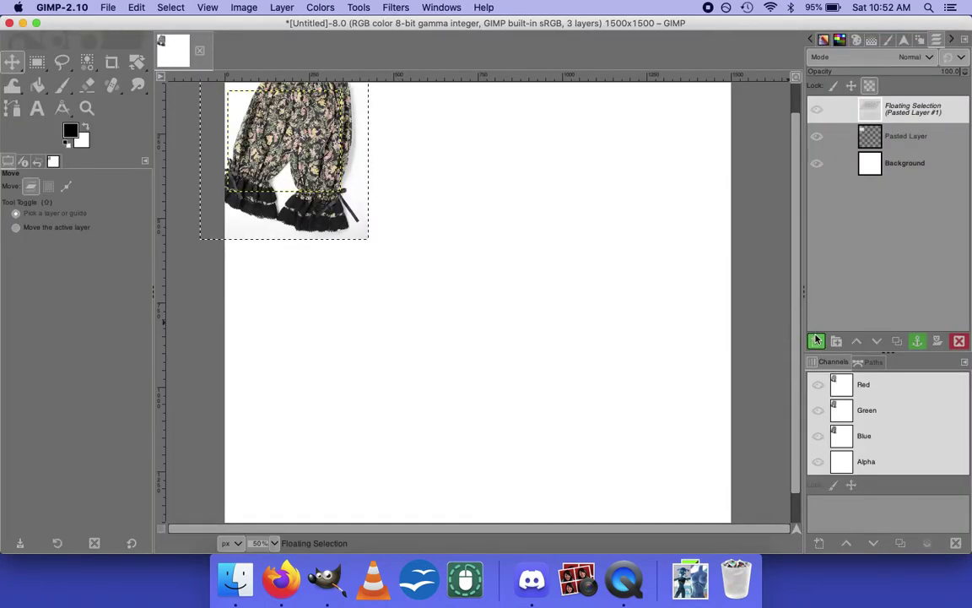
left_click(816, 339)
left_click_drag(272, 145, 452, 276)
Select the white background around the floral bloomers with Fuzzy Select and cut it out.
key("u")
left_click(395, 239)
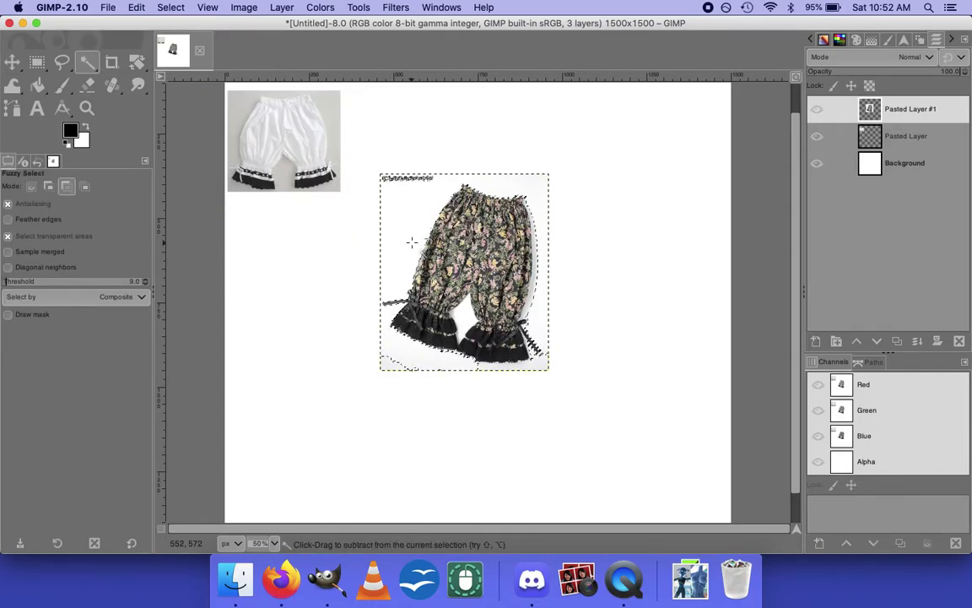
key("super+x")
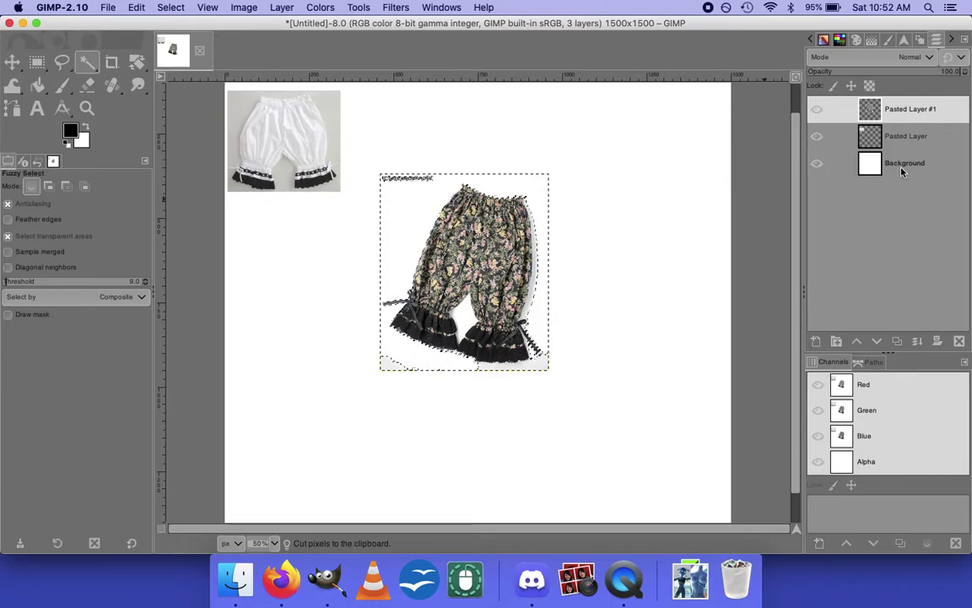
Set the foreground color to pink f85bcb and fill the entire Background layer with it, clearing the selection first.
key("End")
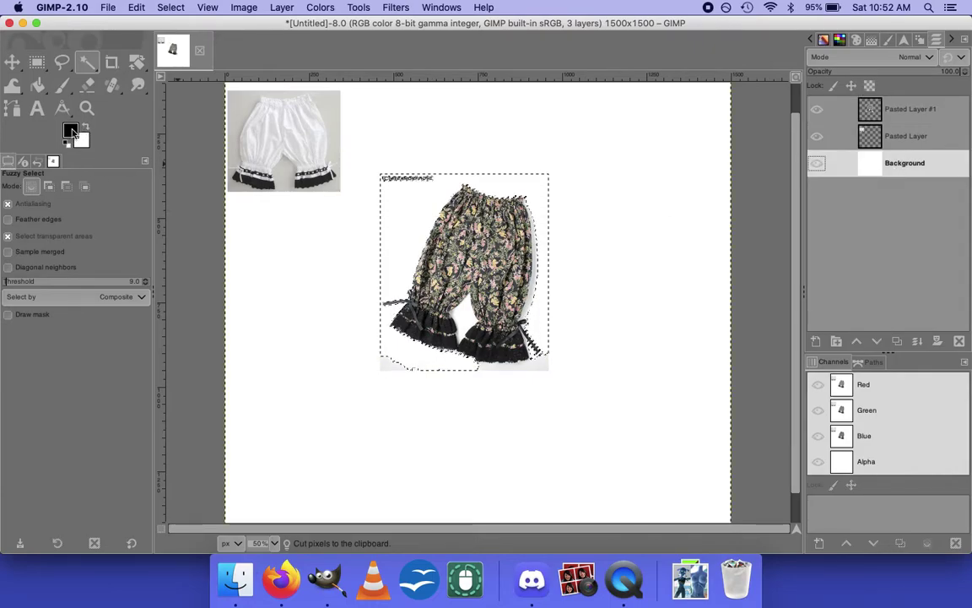
left_click(70, 129)
left_click(309, 178)
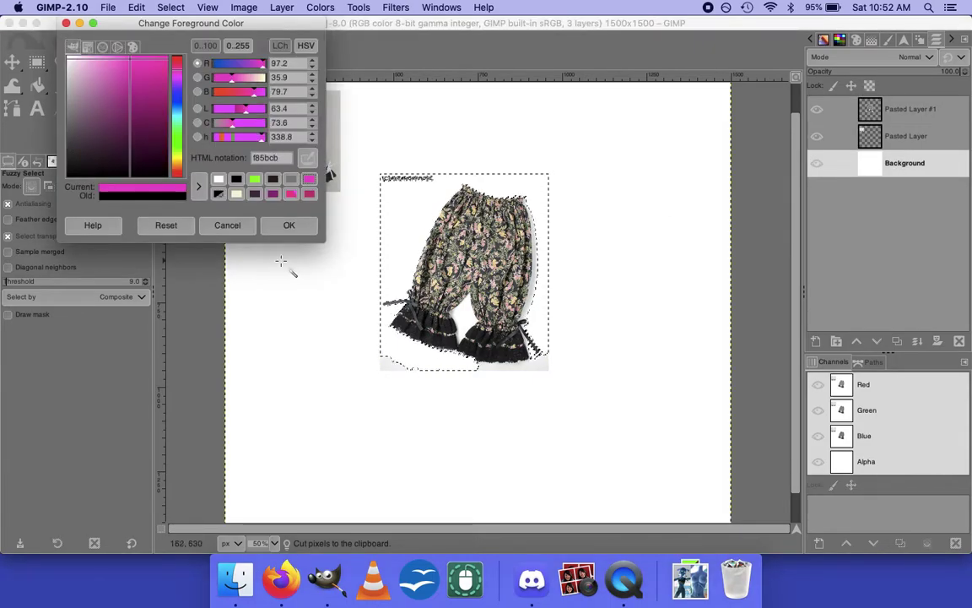
left_click(288, 224)
key("shift+b")
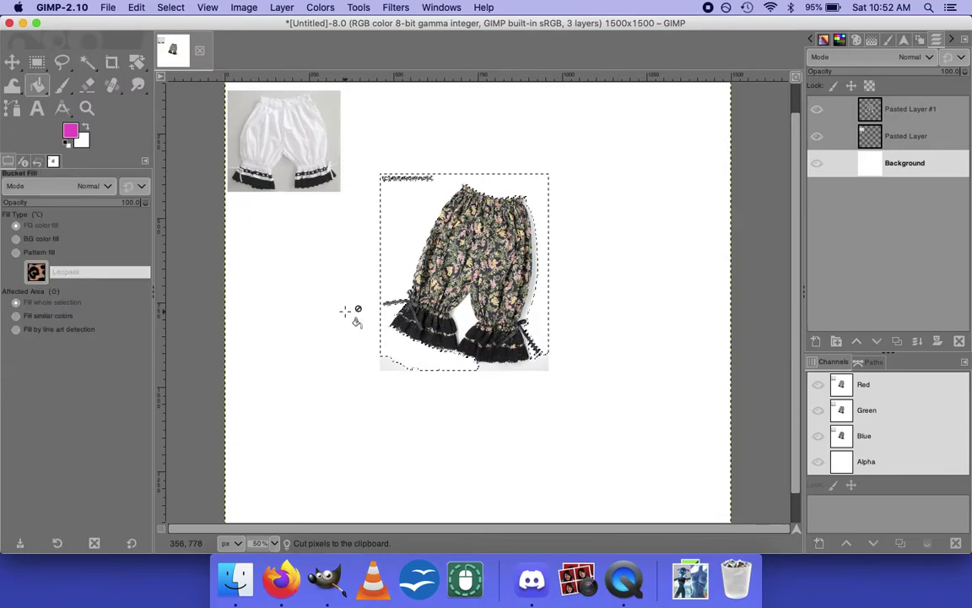
key("ctrl+shift+a")
left_click(347, 317)
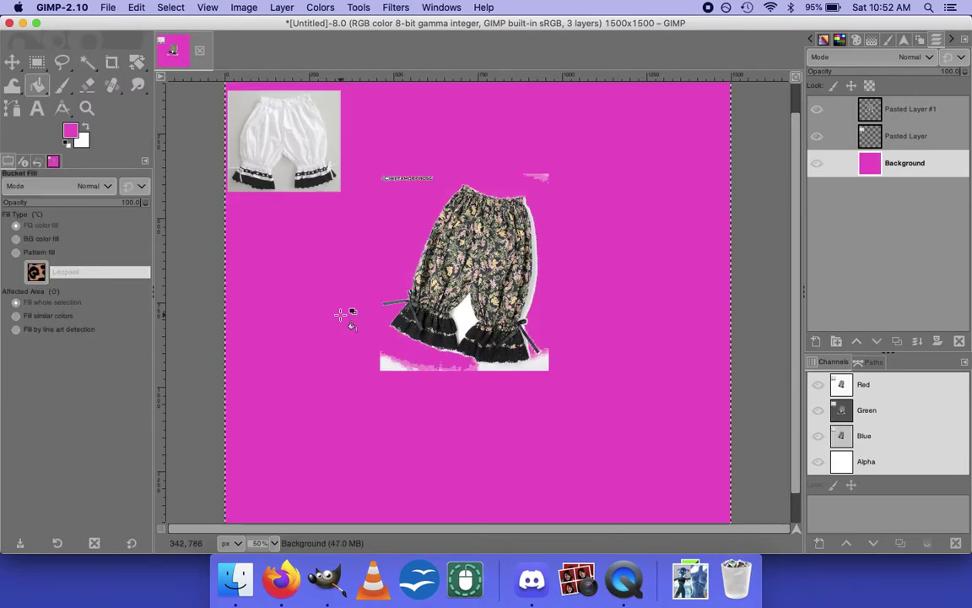
Select the background remnants on Pasted Layer #1 around and between the floral bloomers' legs using Fuzzy Select with a threshold of 13.
left_click(874, 136)
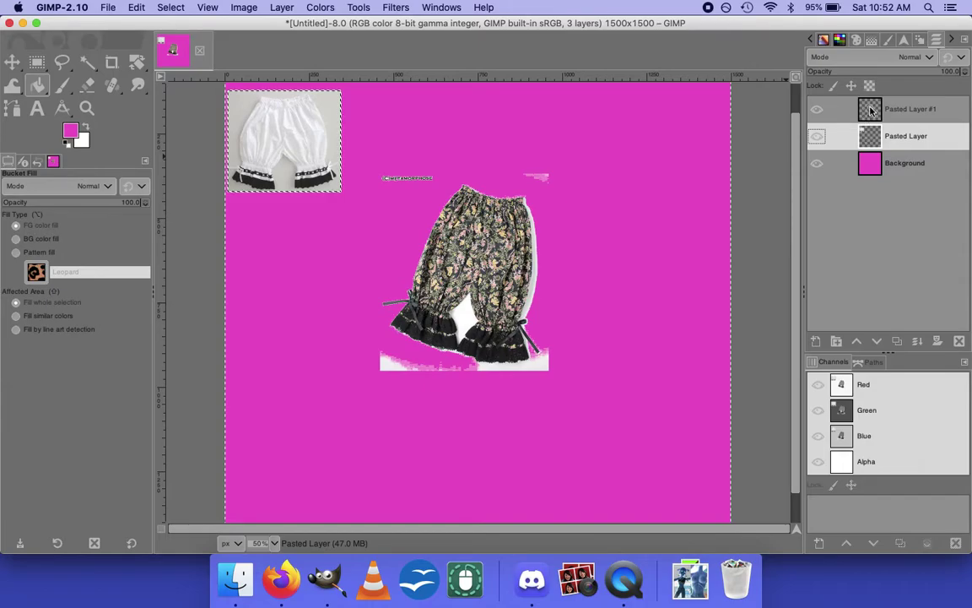
left_click(870, 110)
key("u")
left_click(464, 315)
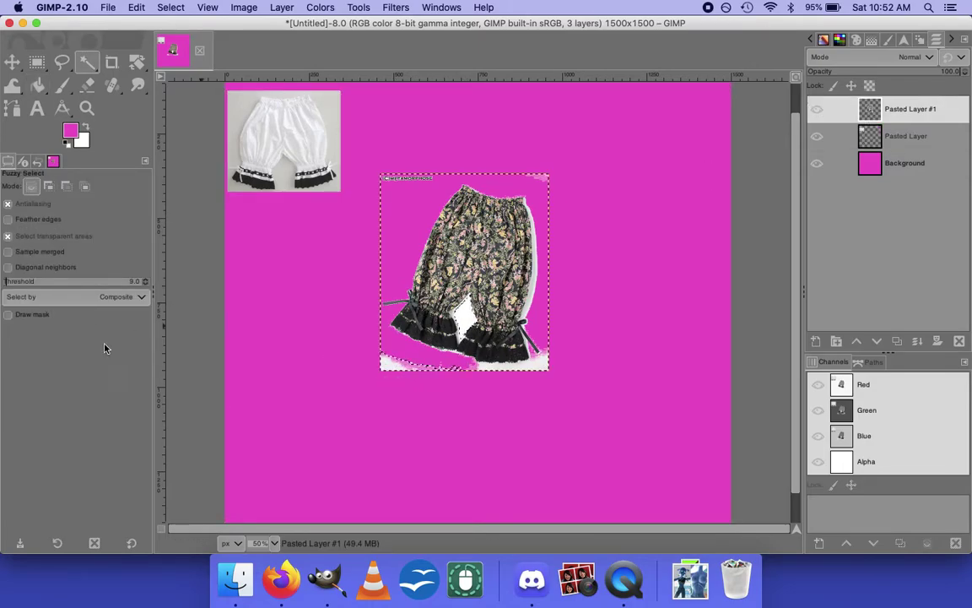
scroll(145, 281, "up", 20)
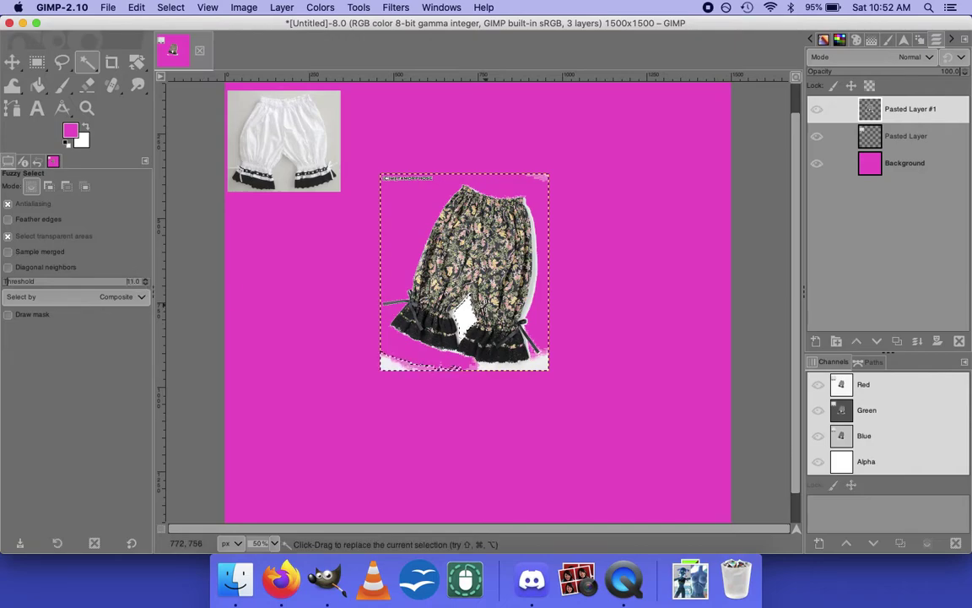
key("shift")
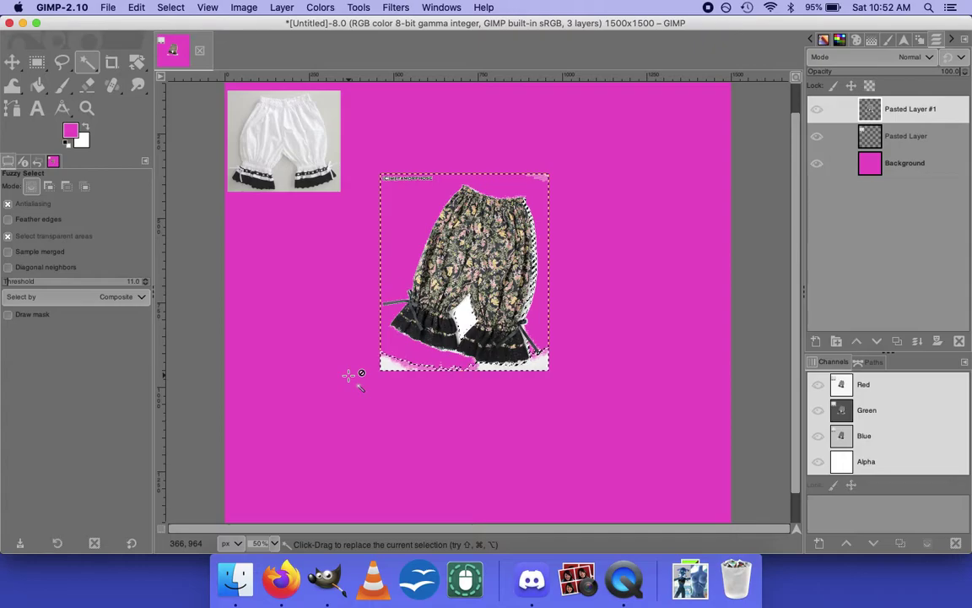
left_click(145, 281)
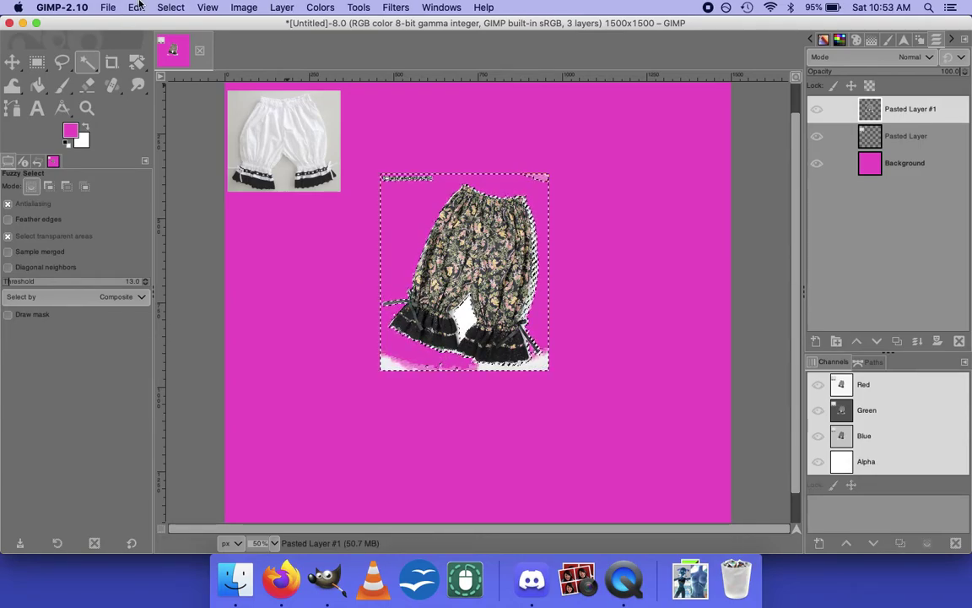
Grow the selection by 2 px, cut the background remnants around the floral bloomers, and make the Background layer active.
left_click(171, 8)
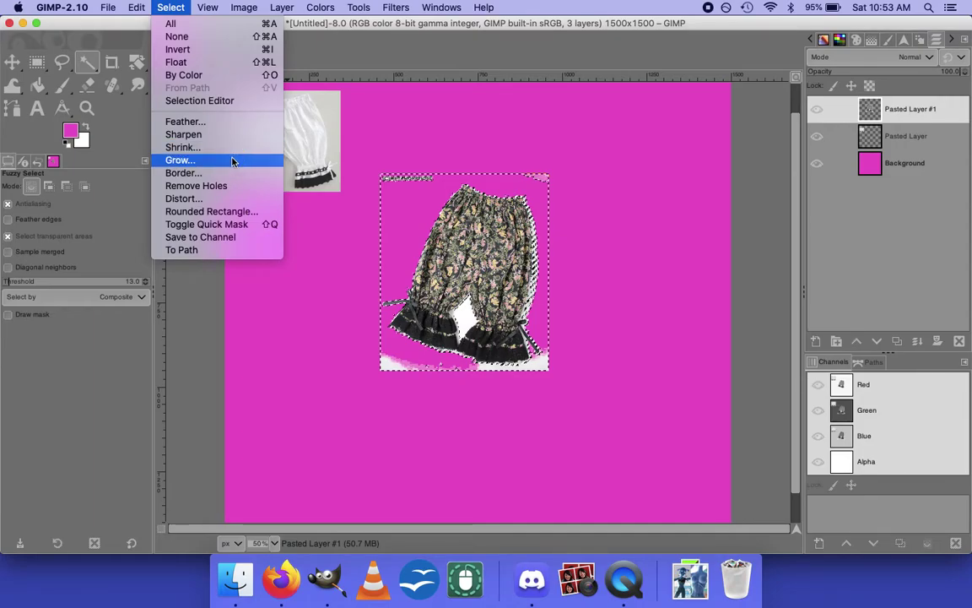
left_click(234, 160)
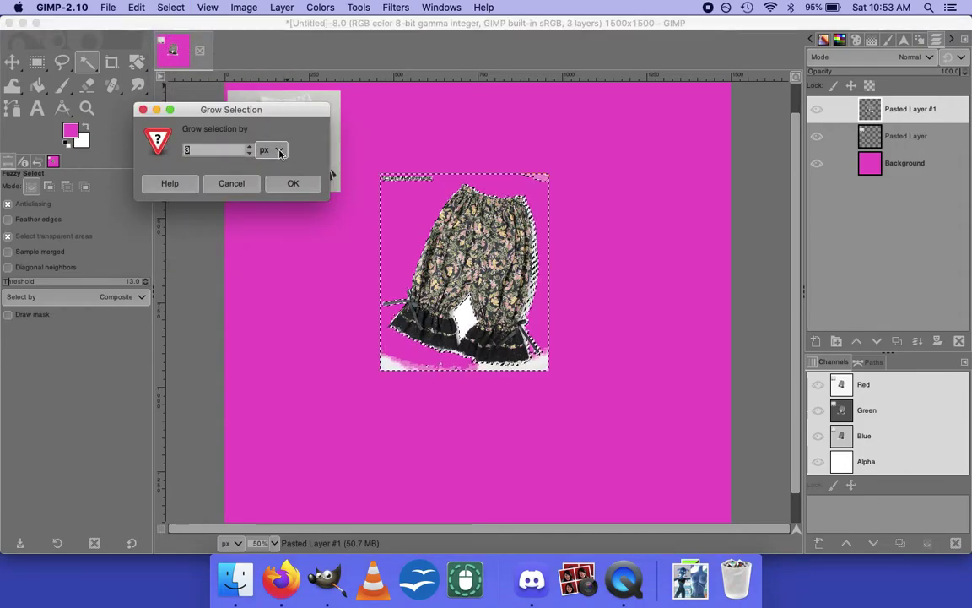
left_click(270, 150)
left_click(249, 158)
left_click(250, 154)
left_click(250, 153)
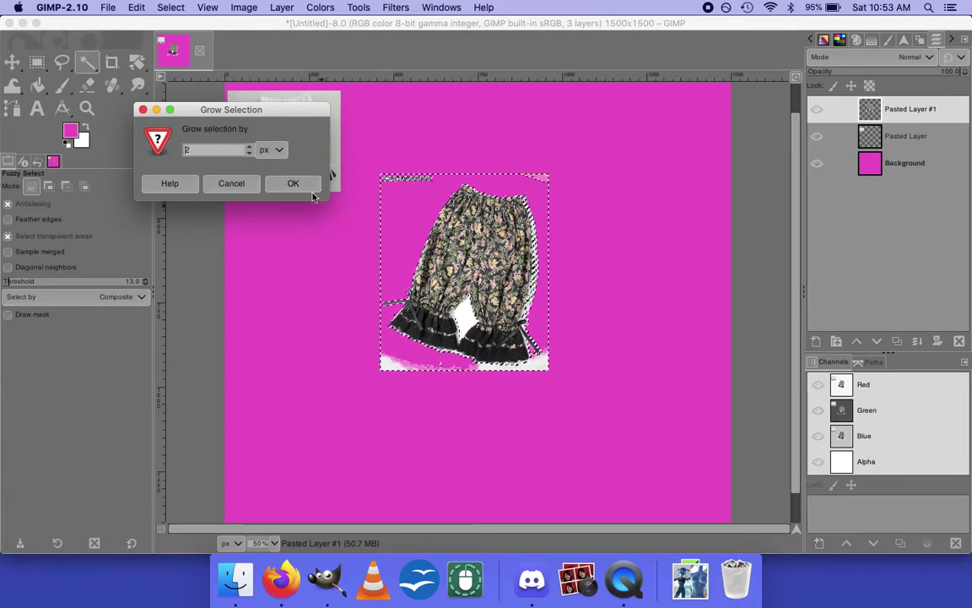
left_click(306, 187)
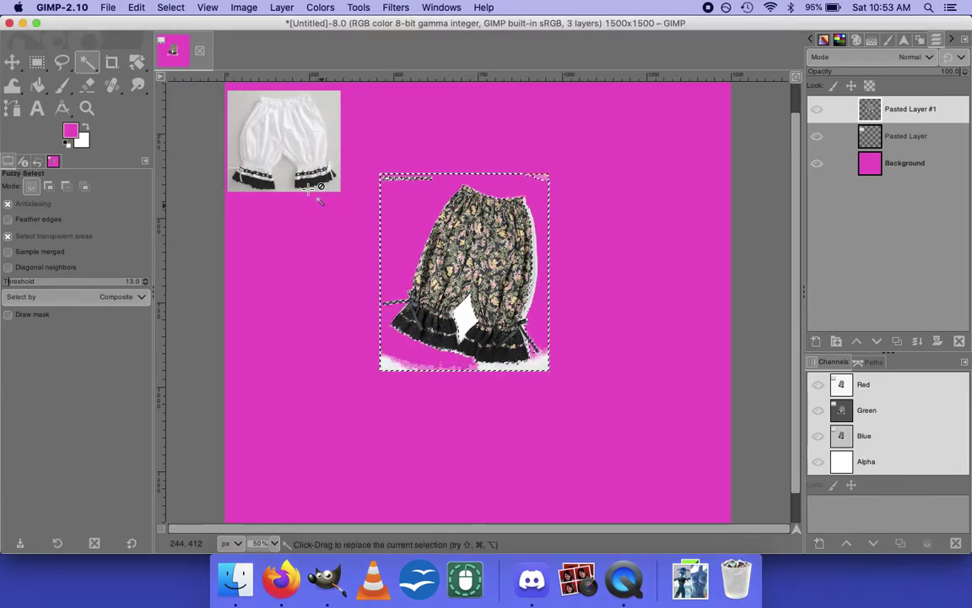
key("super+x")
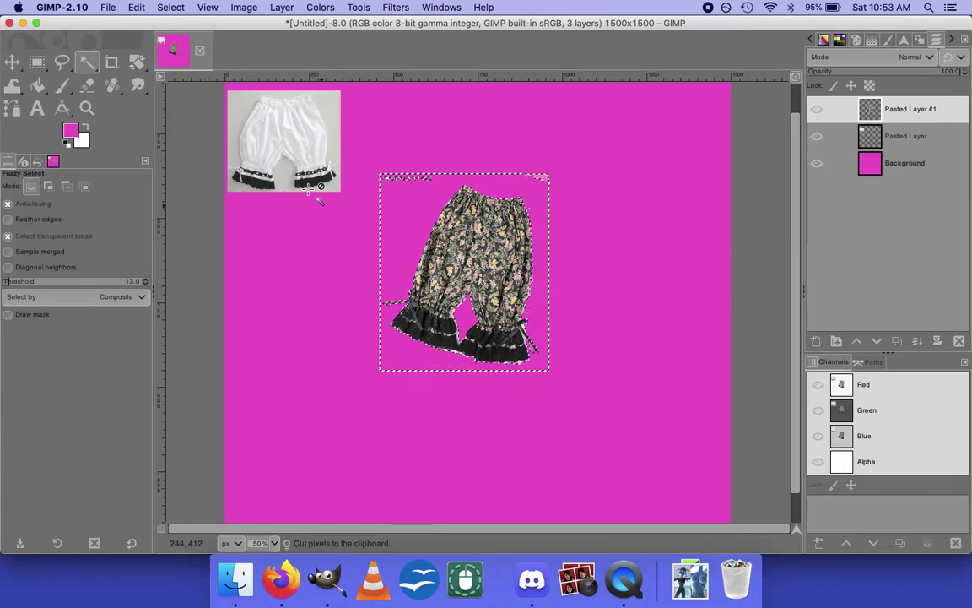
left_click(863, 166)
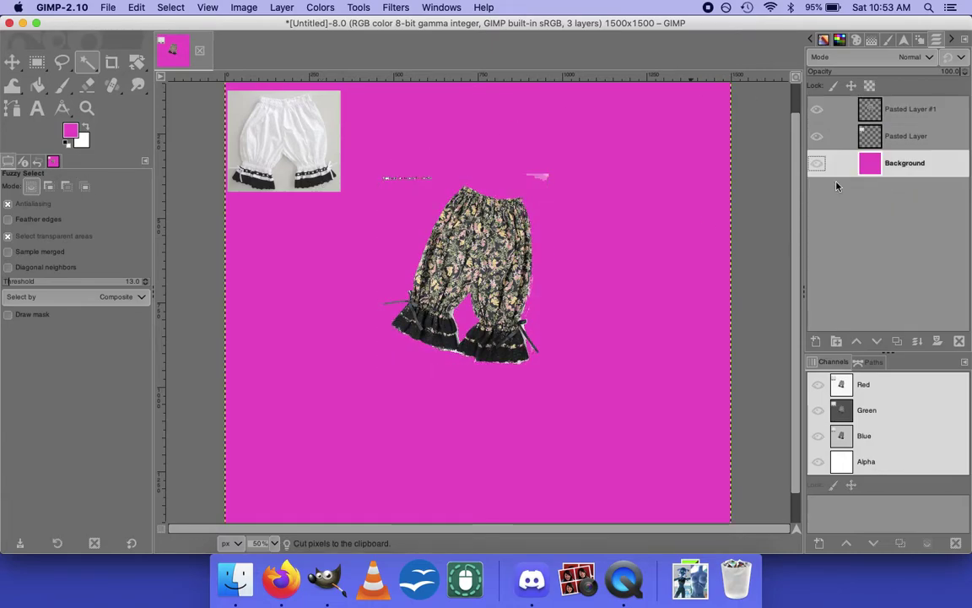
Change the whole Background layer from pink back to white.
key("shift+b")
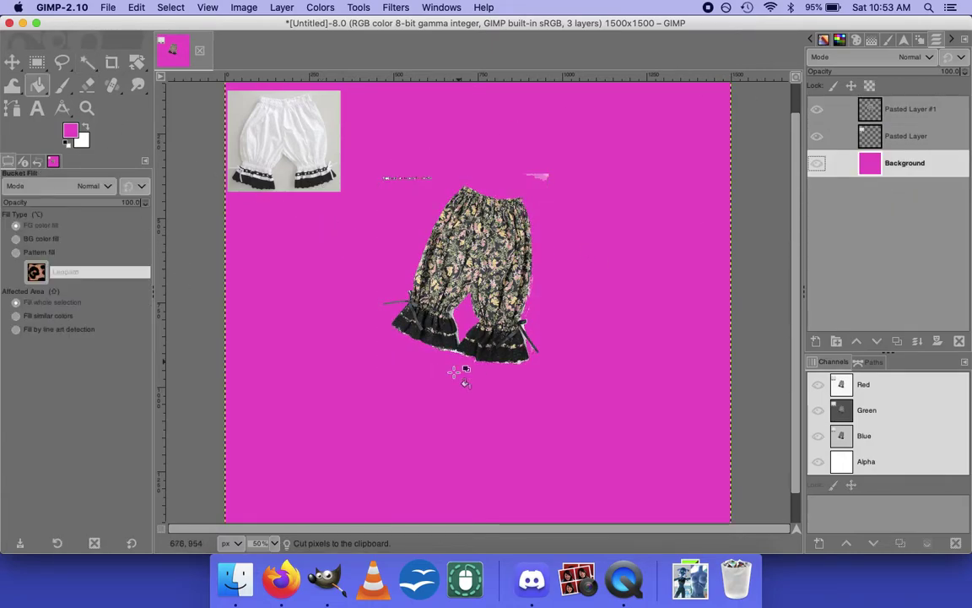
right_click(424, 368)
left_click(405, 362)
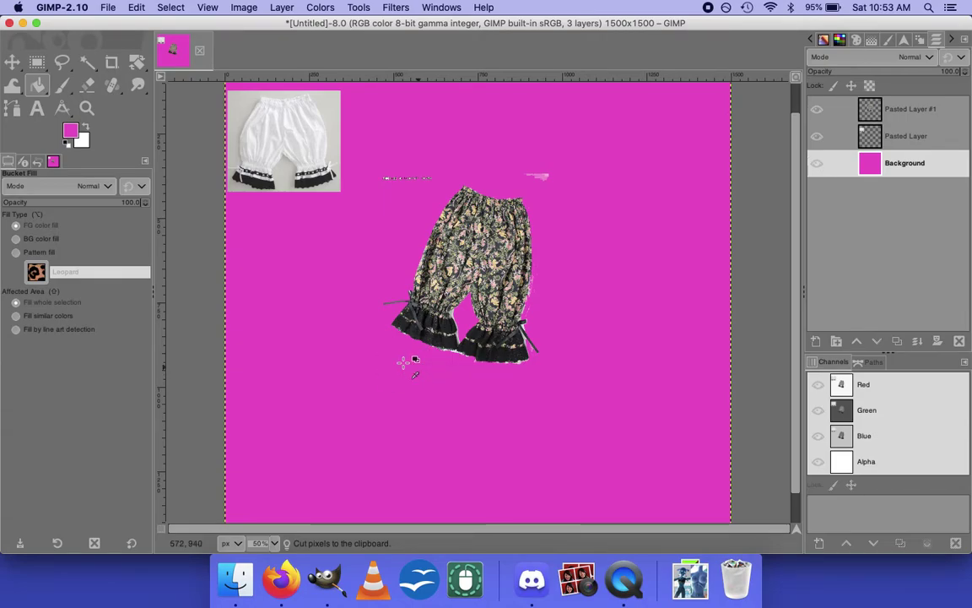
key("super+z")
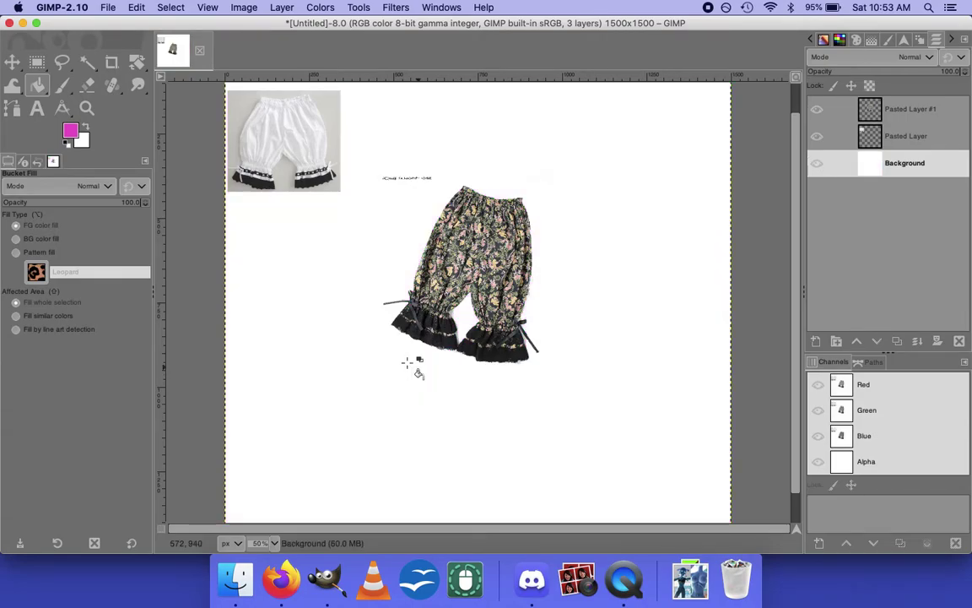
Cut the copyright text out of Pasted Layer #1 with a rectangular selection and move the floral bloomers beside the white pair.
key("m")
left_click_drag(465, 260, 394, 287)
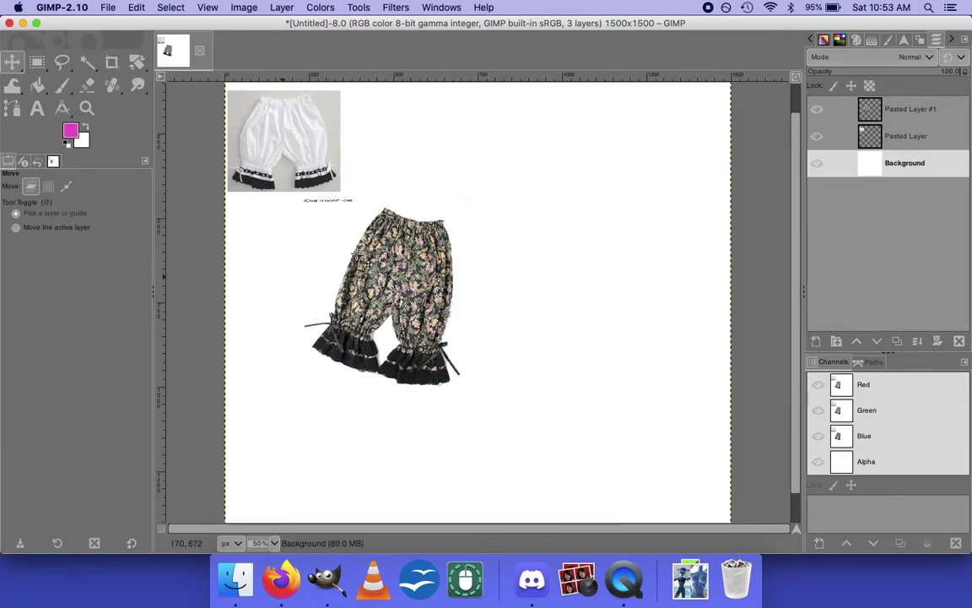
key("r")
left_click_drag(292, 212, 375, 175)
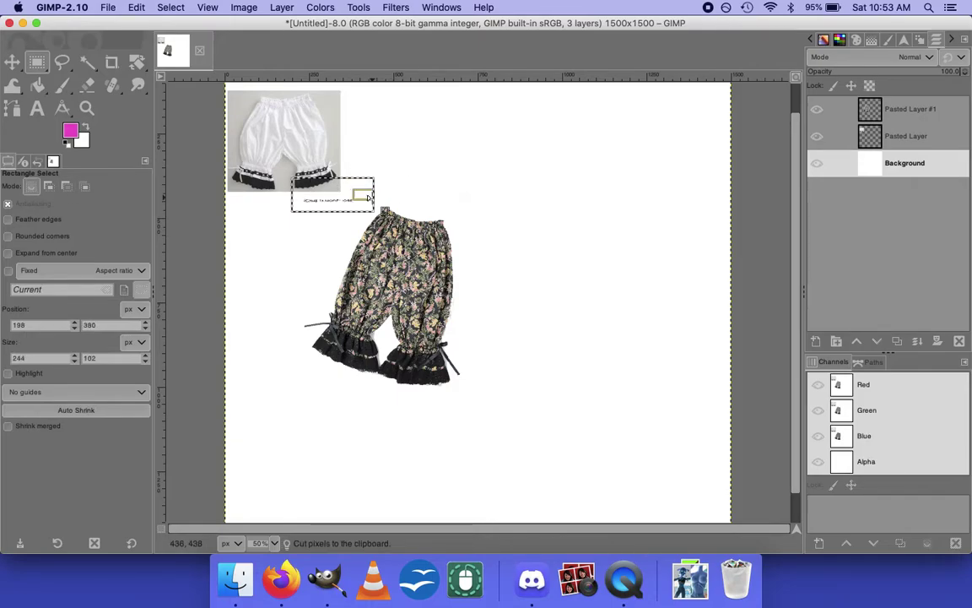
left_click(870, 135)
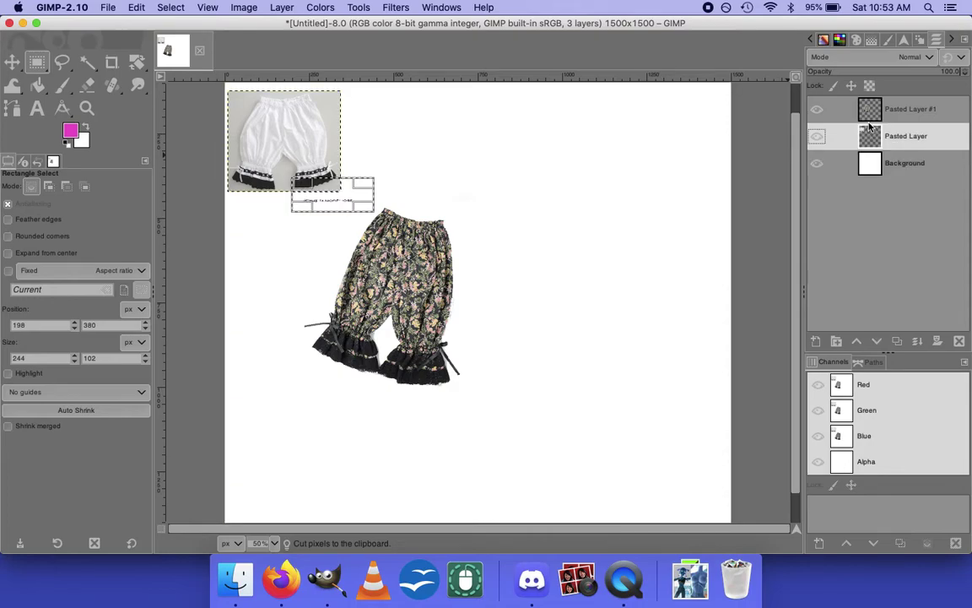
left_click(854, 108)
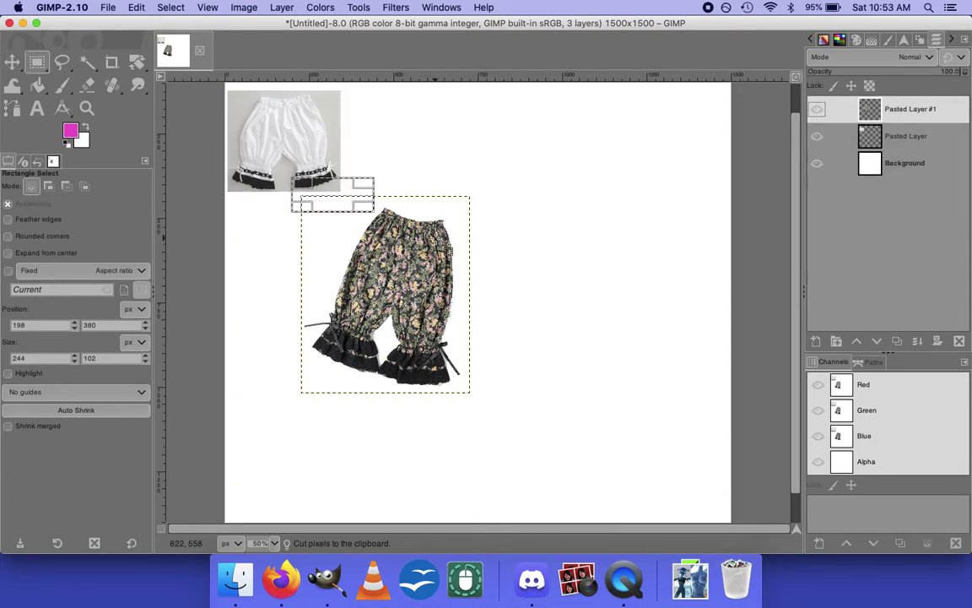
key("Escape")
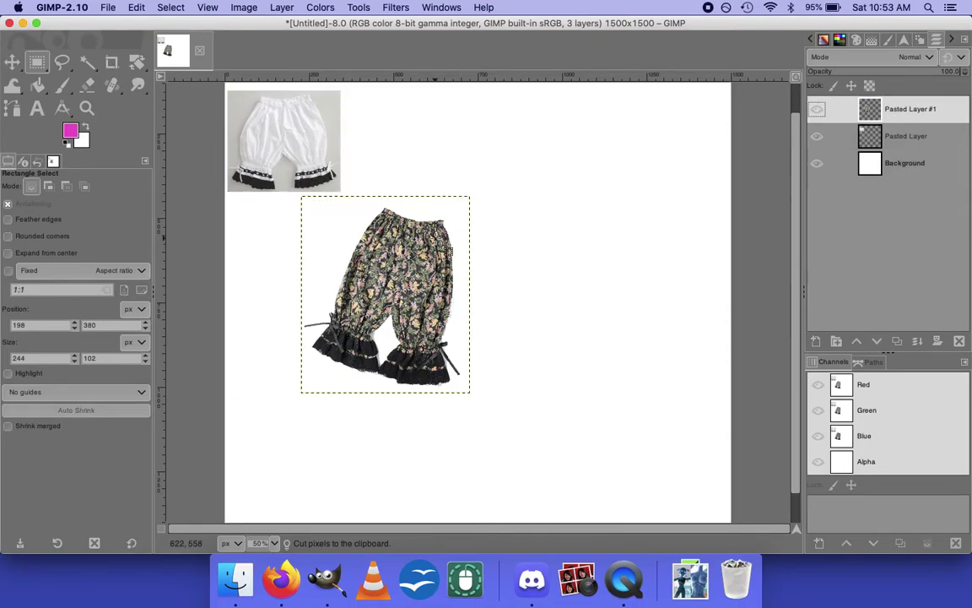
key("m")
left_click_drag(387, 286, 384, 215)
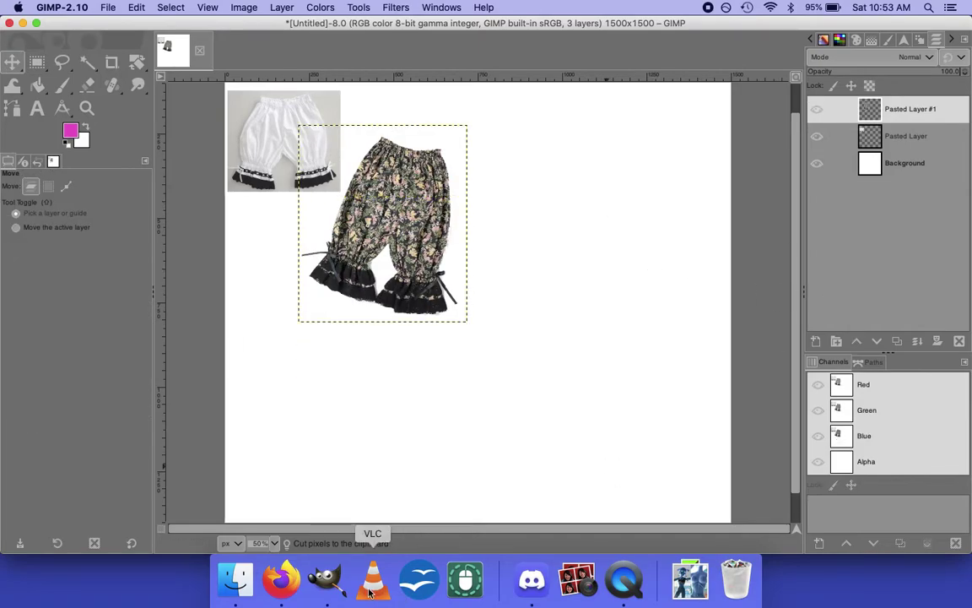
Switch to Firefox and copy the enlarged photo of the blue pair from the Gardening Teddy Drawers page.
left_click(288, 583)
left_click(866, 30)
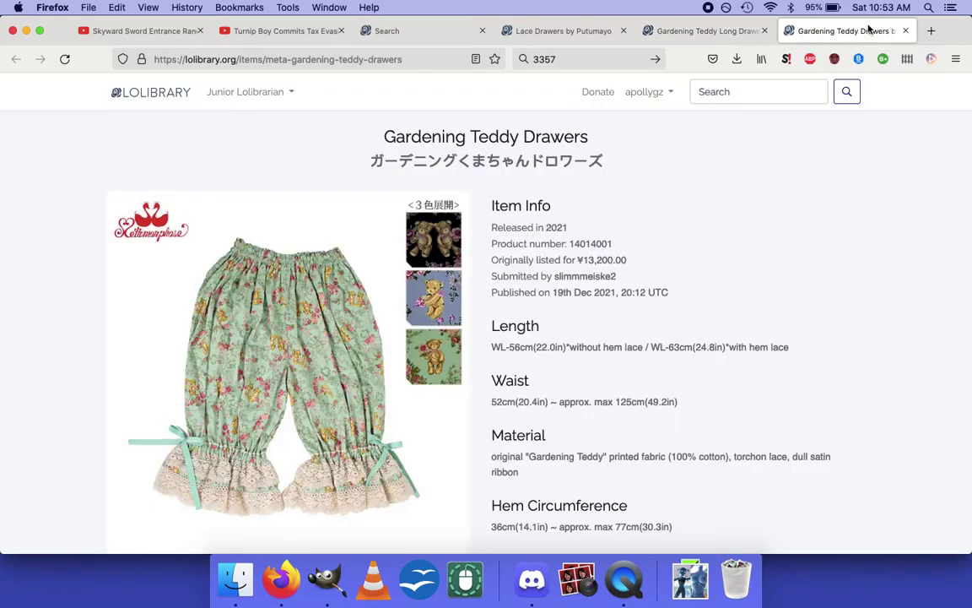
scroll(384, 380, "down", 5)
scroll(384, 380, "up", 5)
scroll(344, 336, "down", 15)
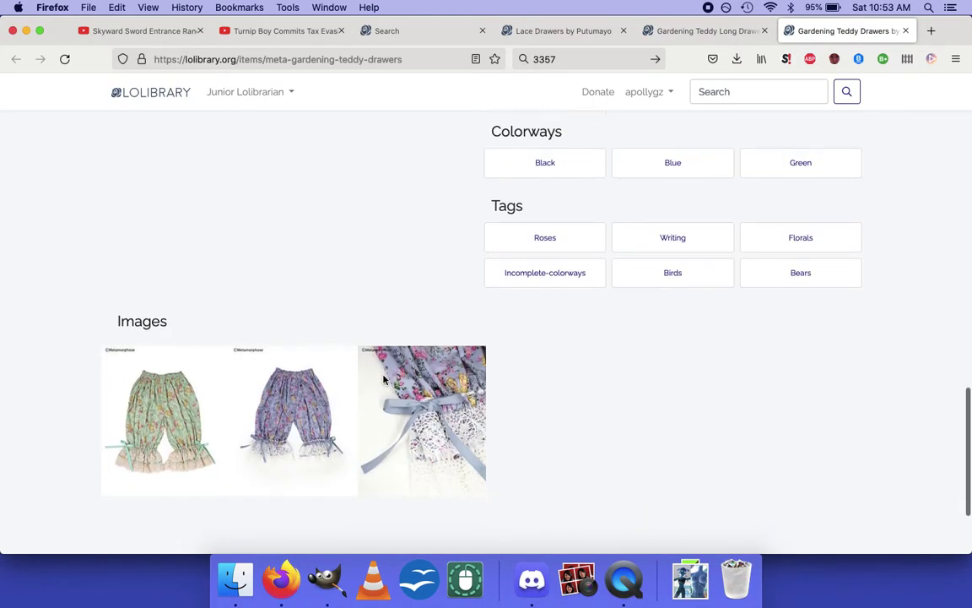
left_click(239, 347)
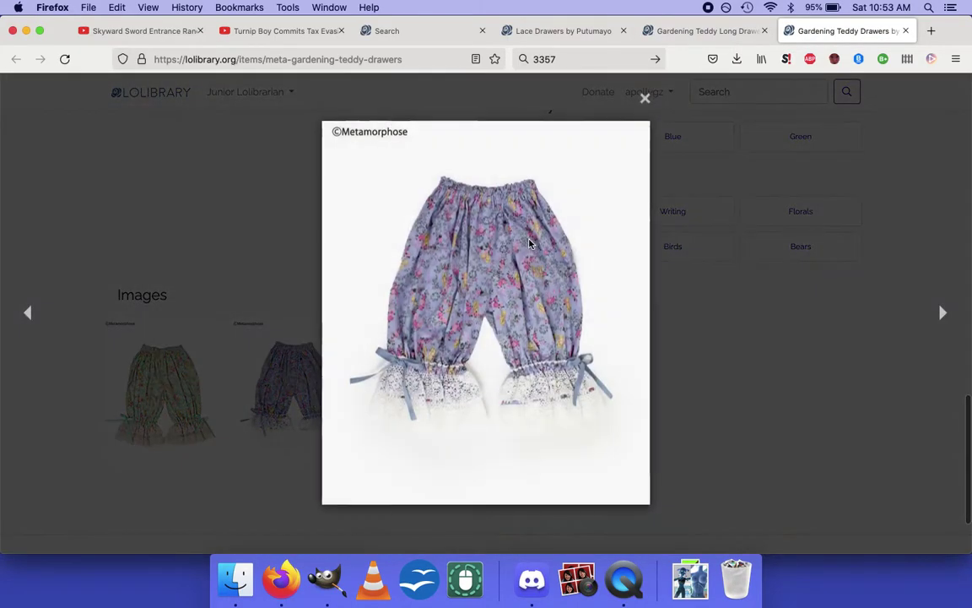
right_click(462, 318)
left_click(499, 349)
Switch to GIMP, paste the blue bloomers photo as a new layer, and set its mode to Multiply.
key("super+Tab")
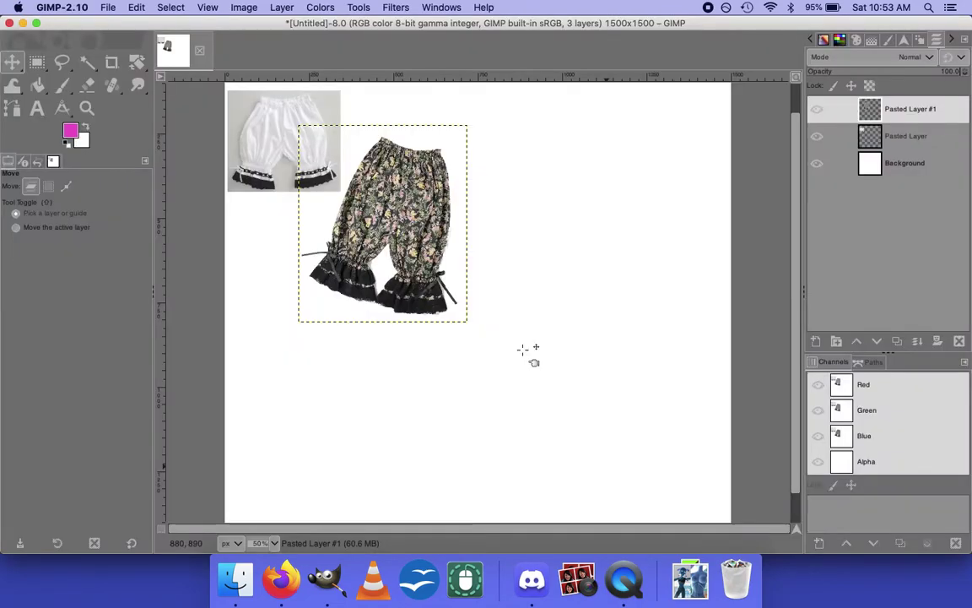
key("super+v")
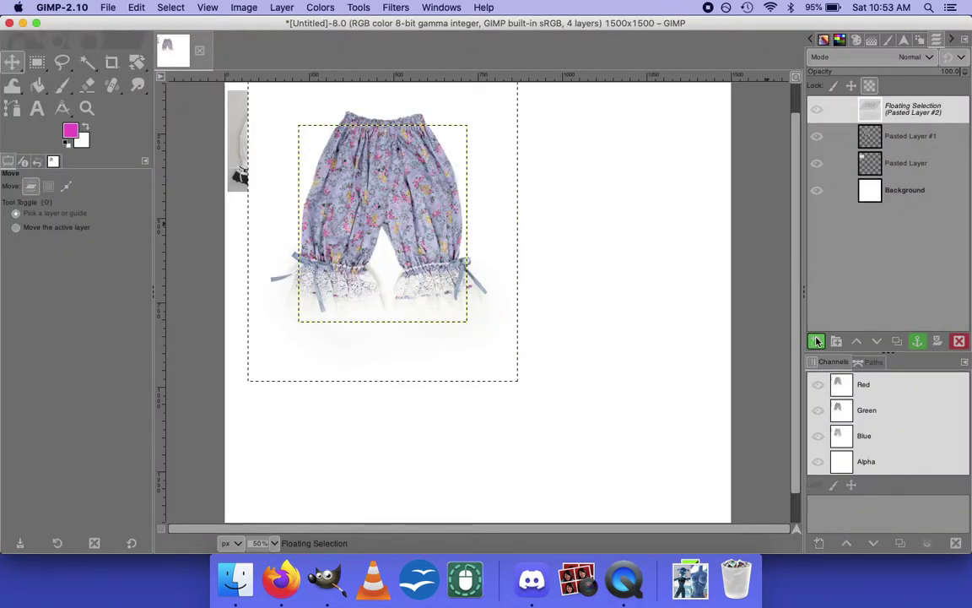
key("shift+super+n")
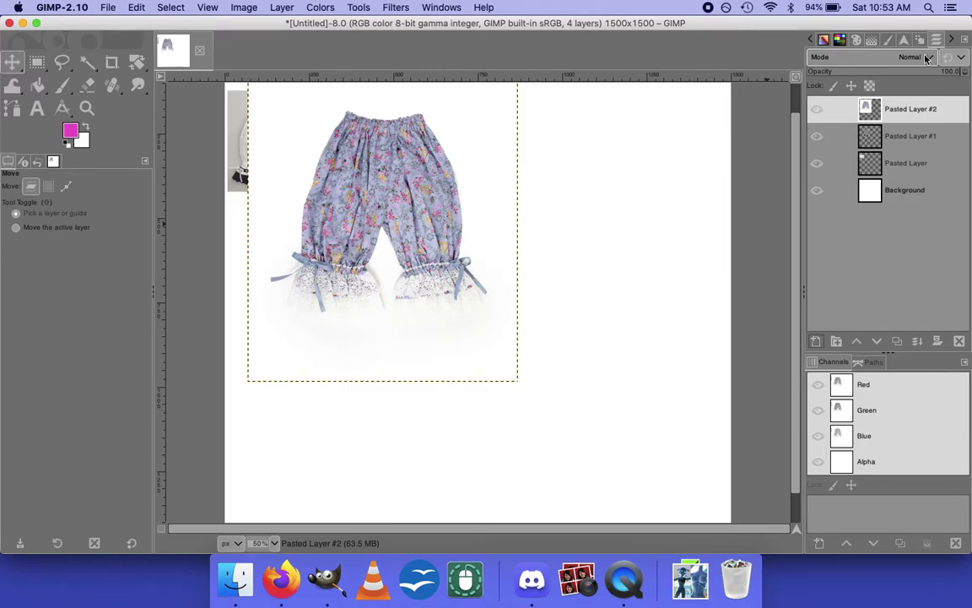
left_click(913, 57)
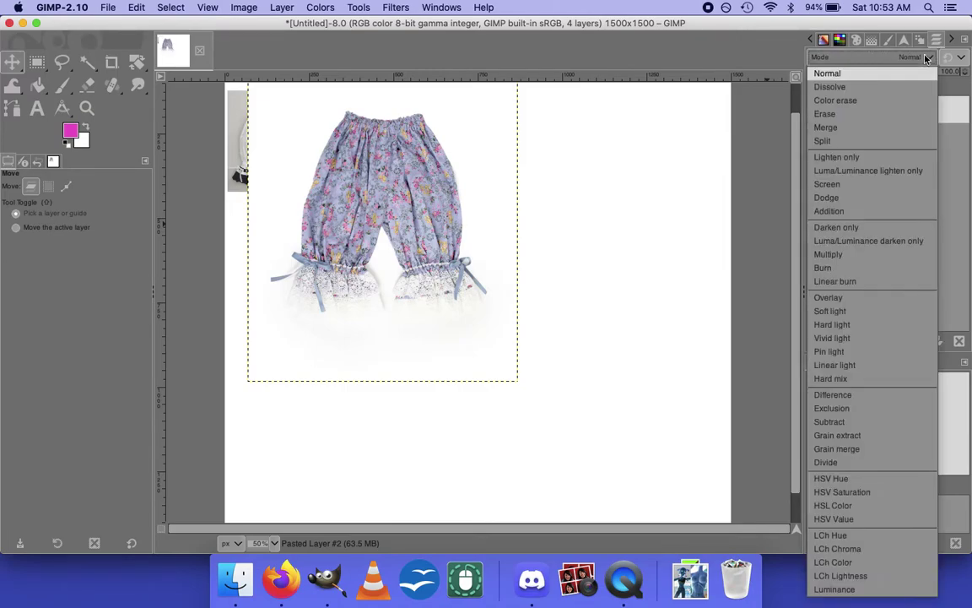
left_click(837, 255)
Move the blue bloomers layer beside the black floral pair and start the Scale tool on it.
left_click_drag(448, 165, 605, 157)
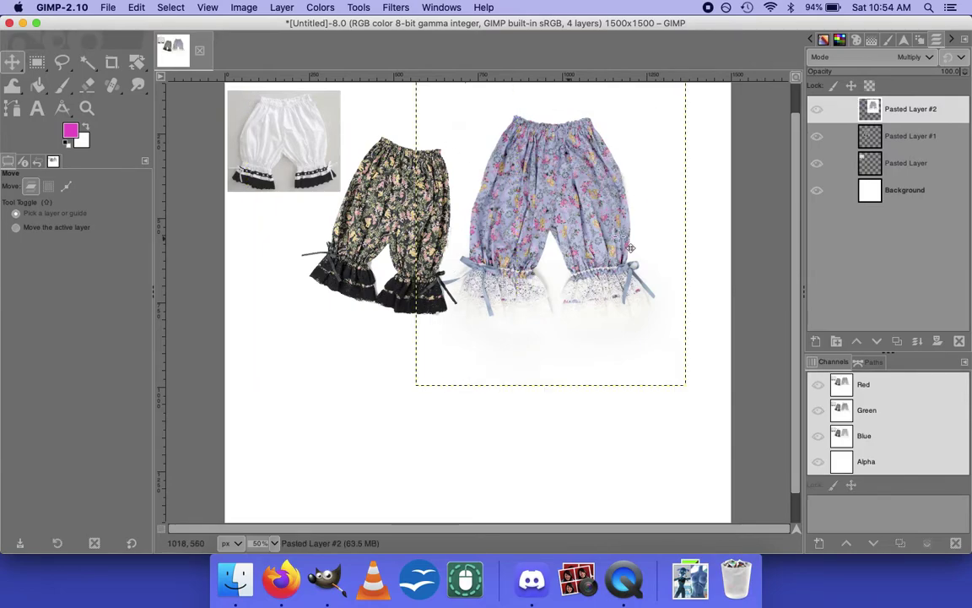
key("shift+s")
left_click(478, 353)
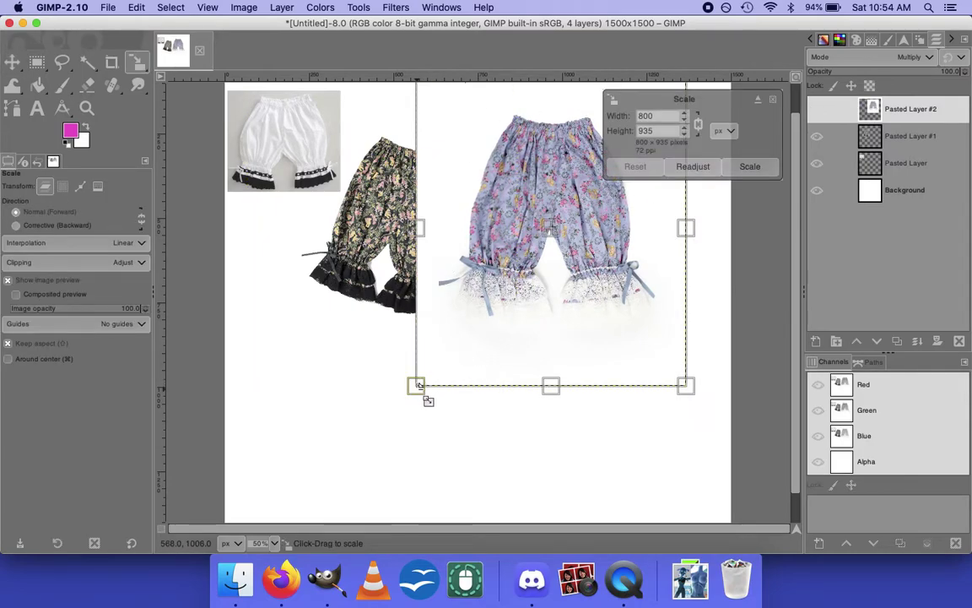
right_click(420, 385)
left_click(427, 368)
left_click_drag(415, 391, 249, 535)
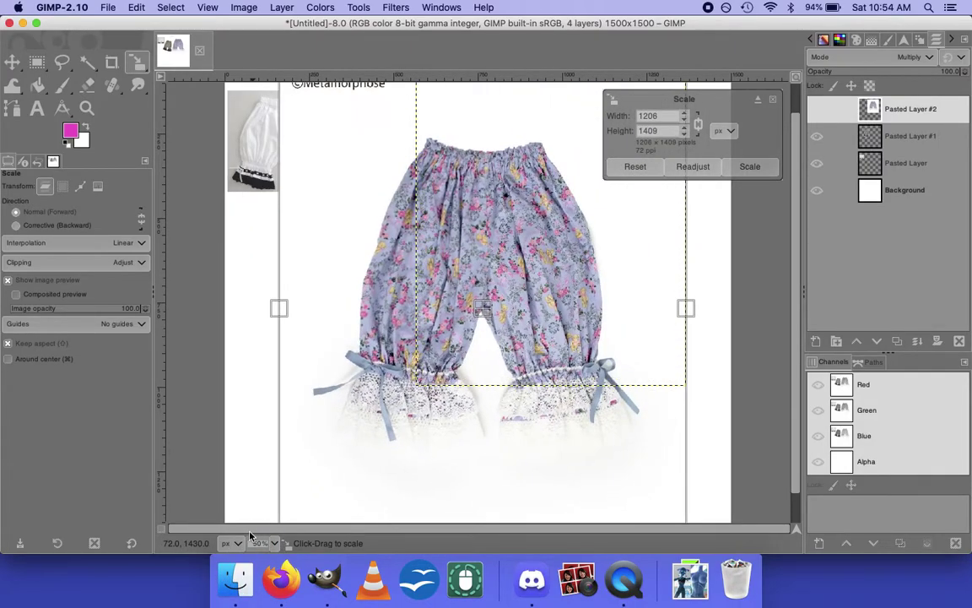
left_click_drag(483, 232, 483, 232)
left_click(636, 166)
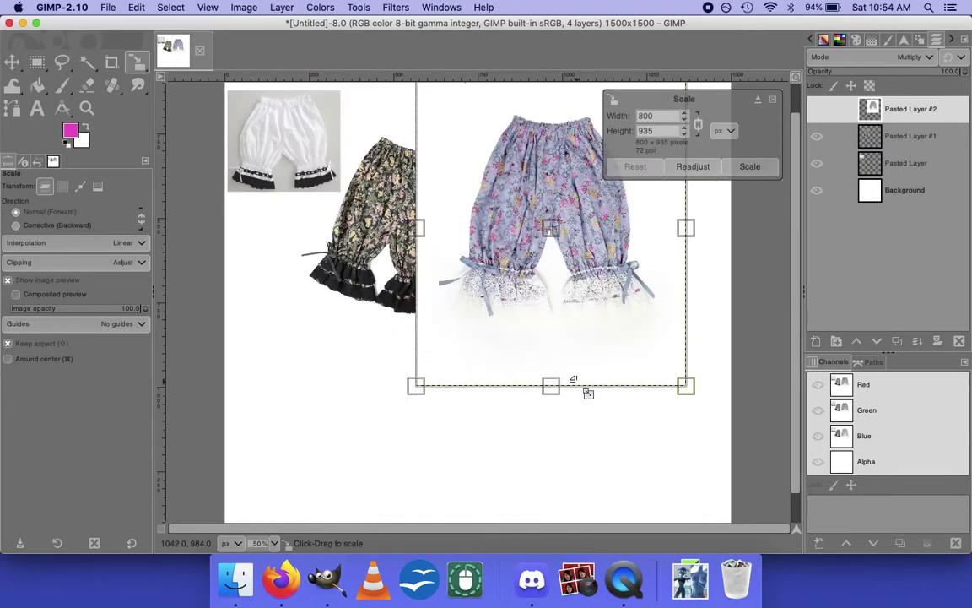
Scale the blue bloomers layer down proportionally and move it up next to the black floral pair.
left_click_drag(684, 385, 585, 273)
key("Return")
key("m")
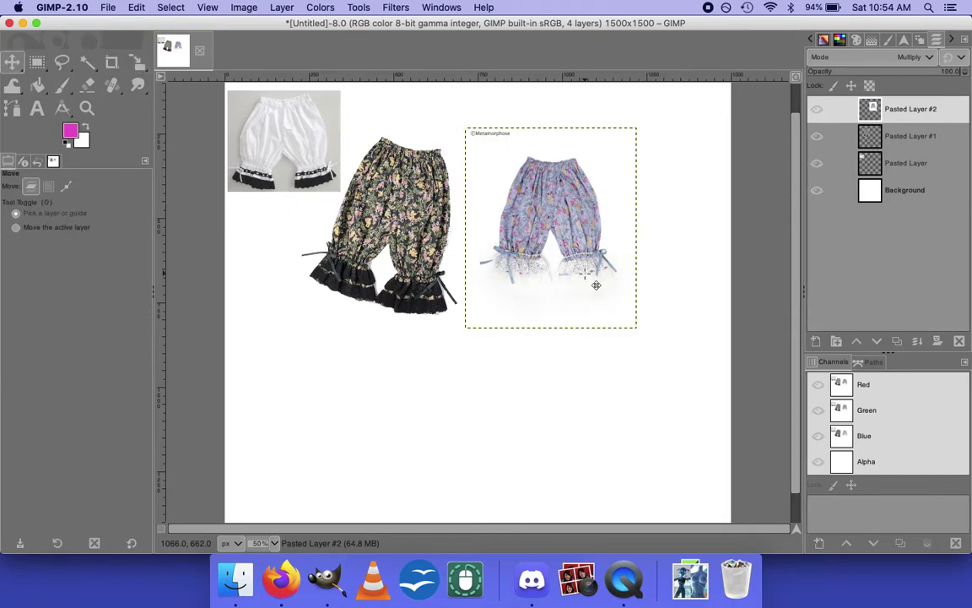
left_click_drag(549, 229, 472, 139)
Switch to Firefox and go to page 3 of the Lolibrary bloomers search results.
key("super+Tab")
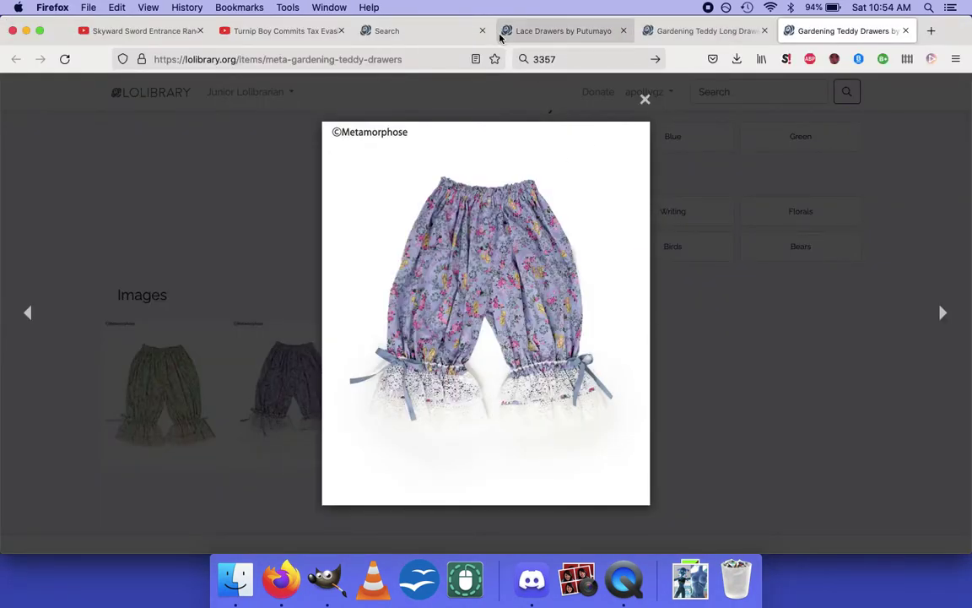
left_click(388, 33)
scroll(555, 374, "down", 2)
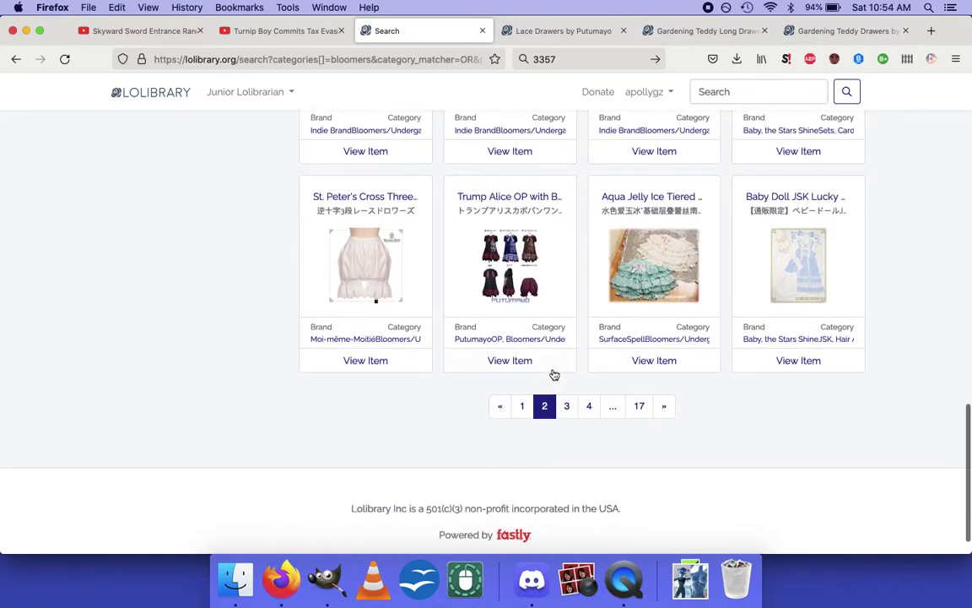
left_click(567, 406)
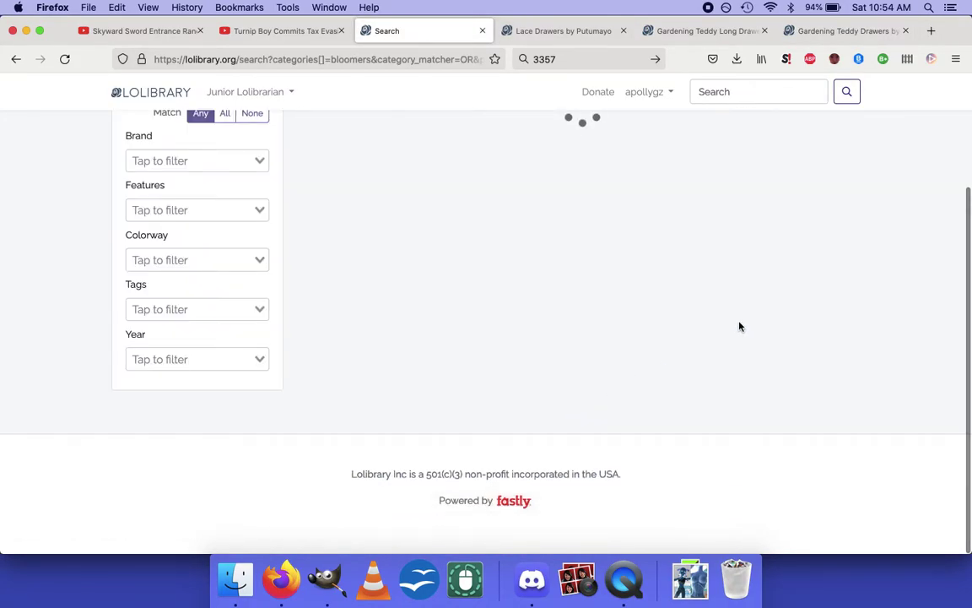
scroll(580, 340, "up", 3)
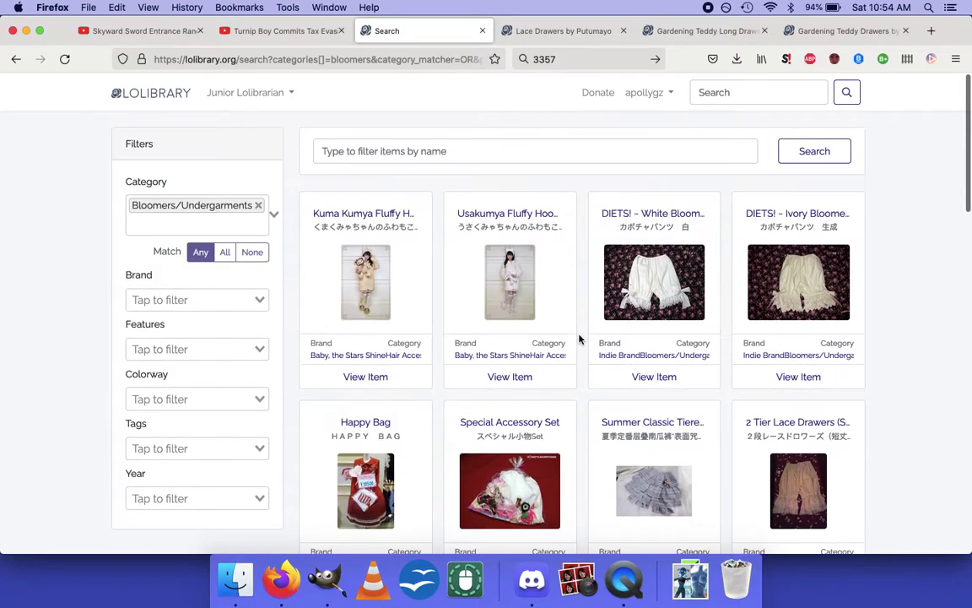
Open the Active Rabbit Drawers item from the search results in a new tab.
scroll(579, 339, "down", 5)
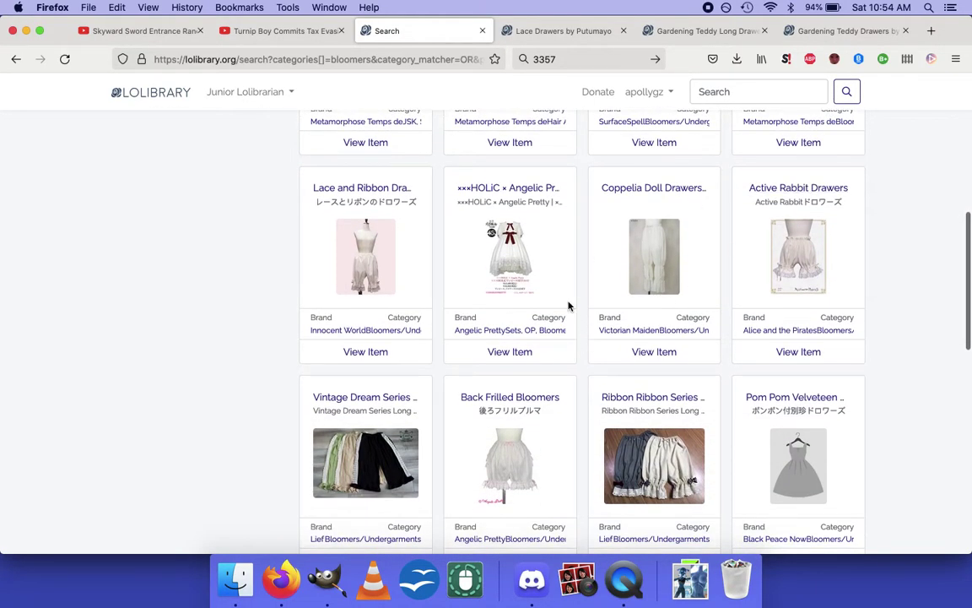
scroll(883, 196, "down", 1)
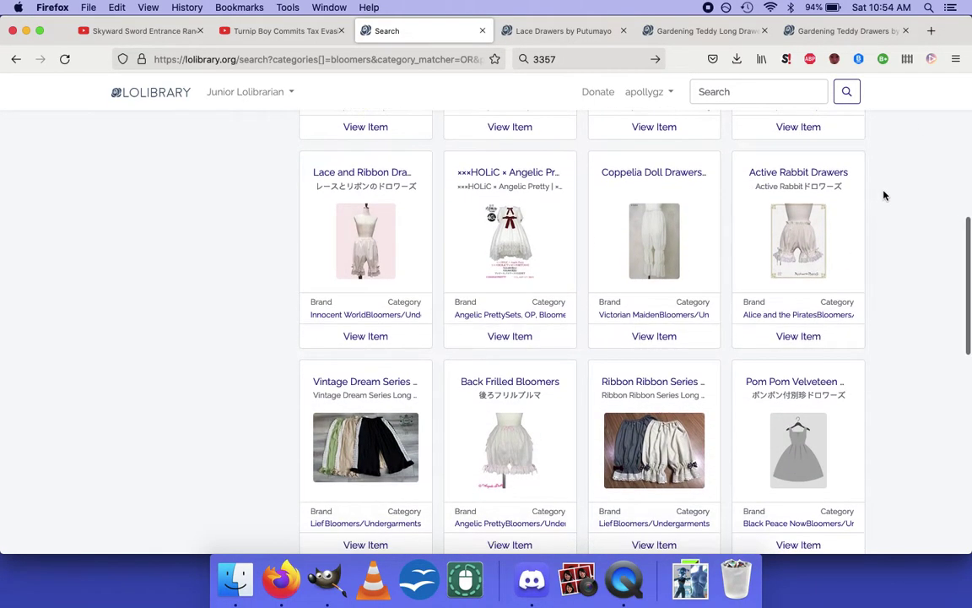
right_click(800, 181)
left_click(852, 210)
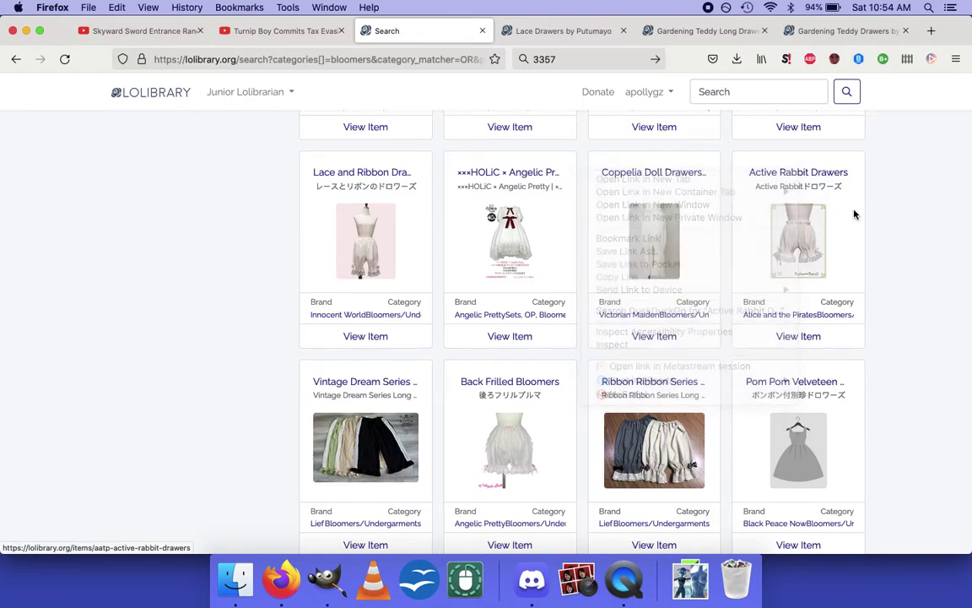
left_click(795, 181, "super")
Open the solid navy Dolly Cotton Drawers item in a new tab and advance the search results to page 4.
scroll(881, 195, "down", 5)
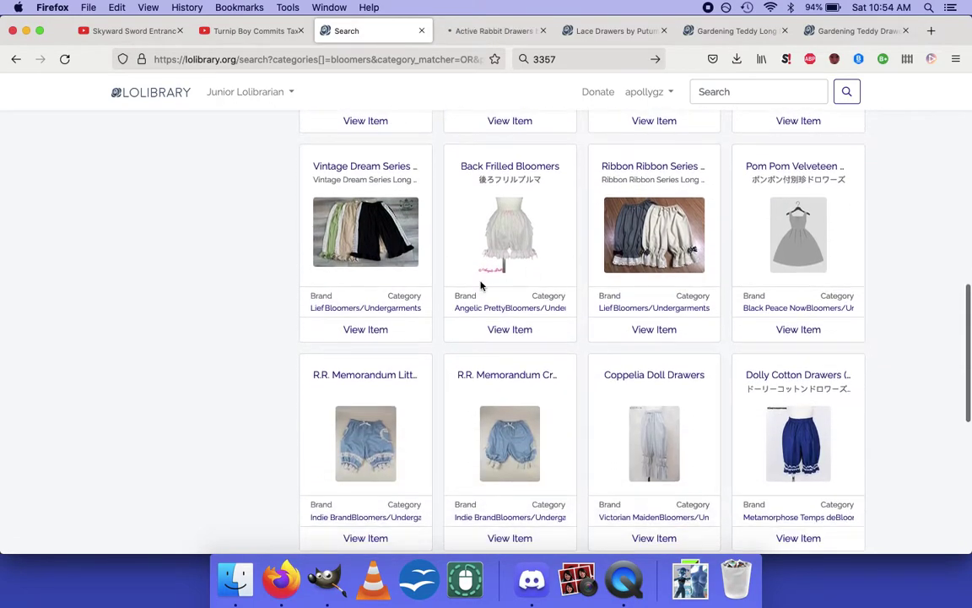
scroll(481, 287, "down", 4)
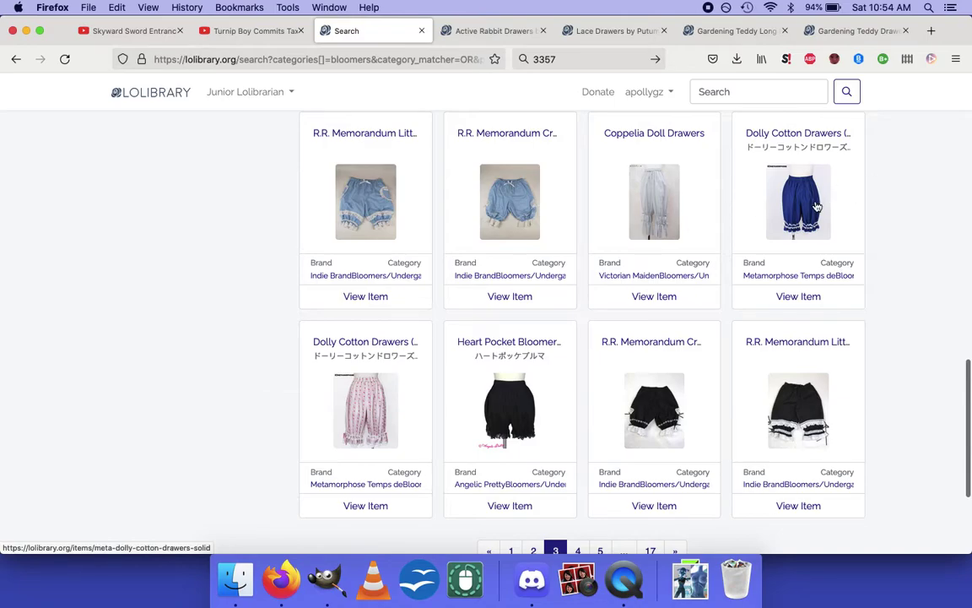
left_click(814, 137, "super")
scroll(812, 157, "down", 3)
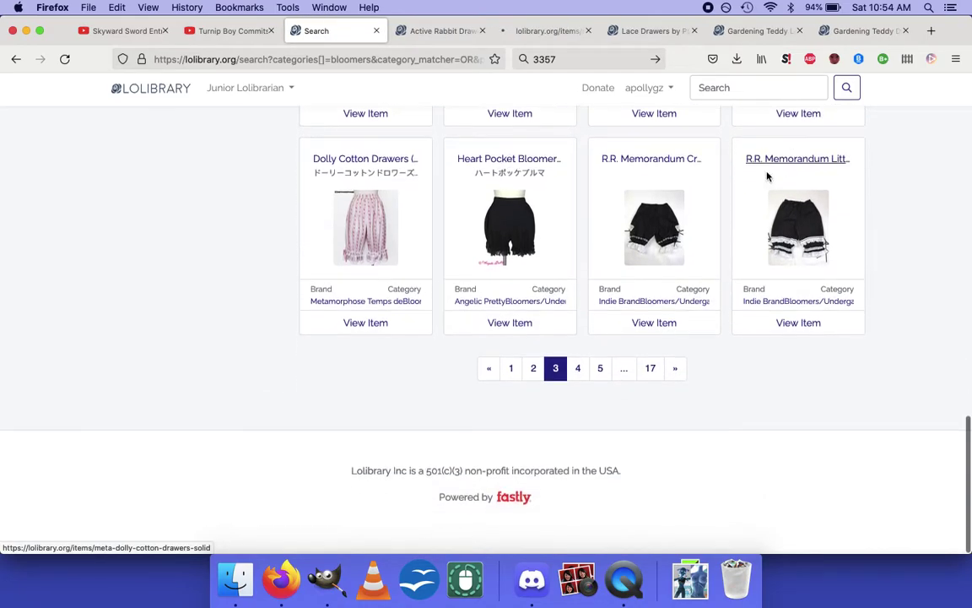
left_click(577, 372)
Copy the main photo of the ivory bloomers from the Active Rabbit Drawers page.
left_click(434, 31)
scroll(456, 241, "down", 4)
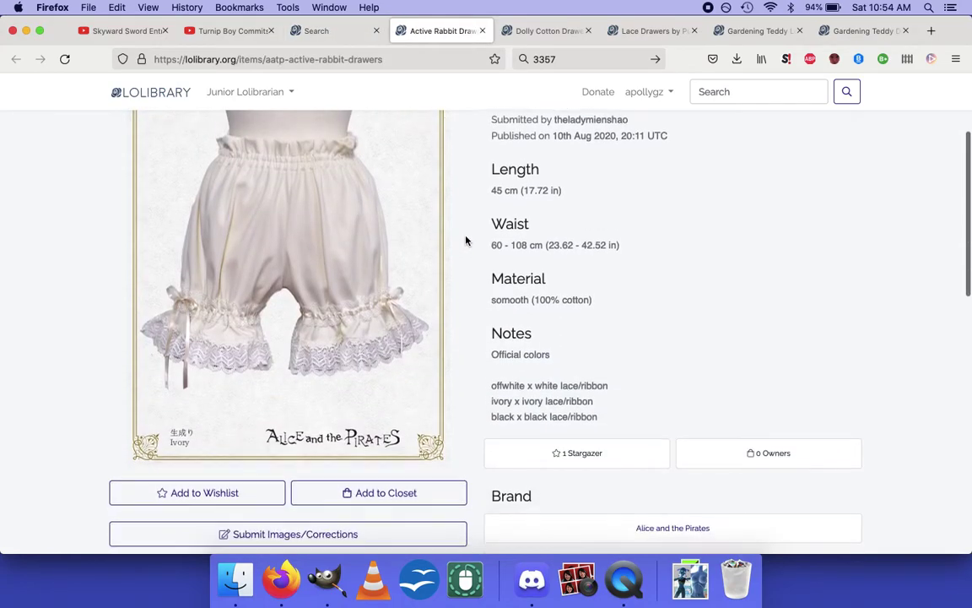
right_click(274, 306)
left_click(329, 337)
Switch to GIMP, paste the ivory bloomers photo as a new layer, and move it below the blue pair.
key("super+Tab")
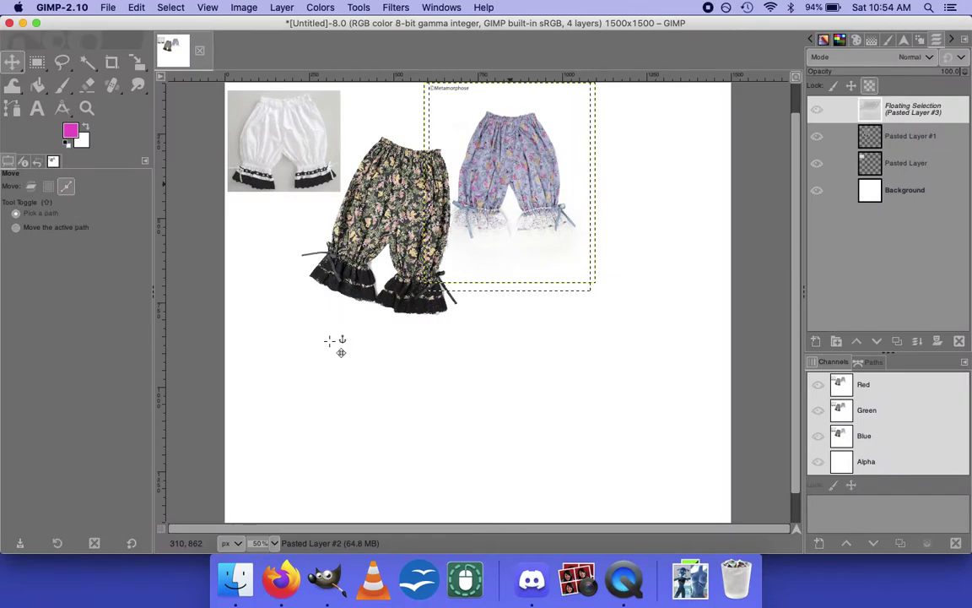
key("super+v")
left_click(823, 341)
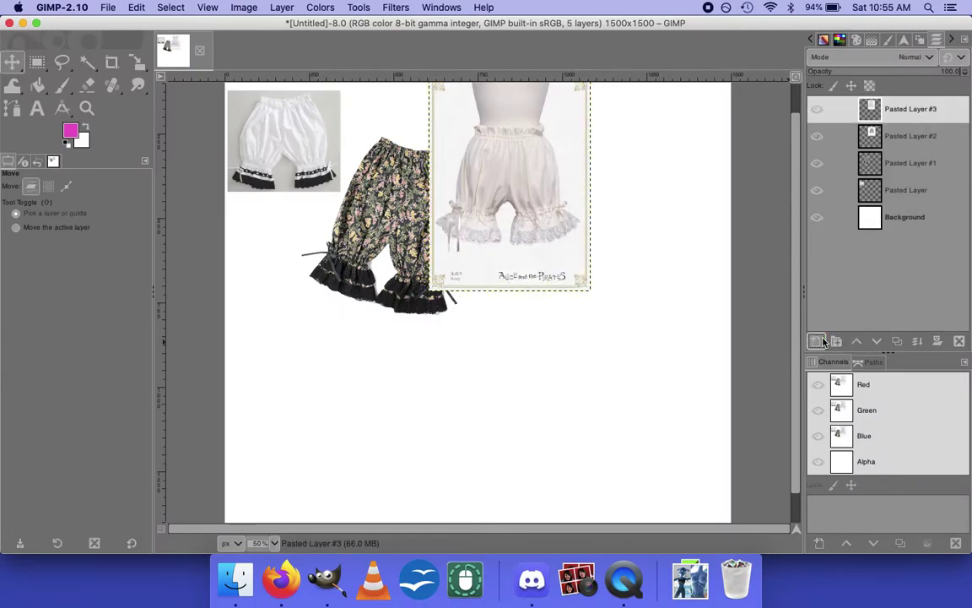
left_click_drag(540, 273, 553, 392)
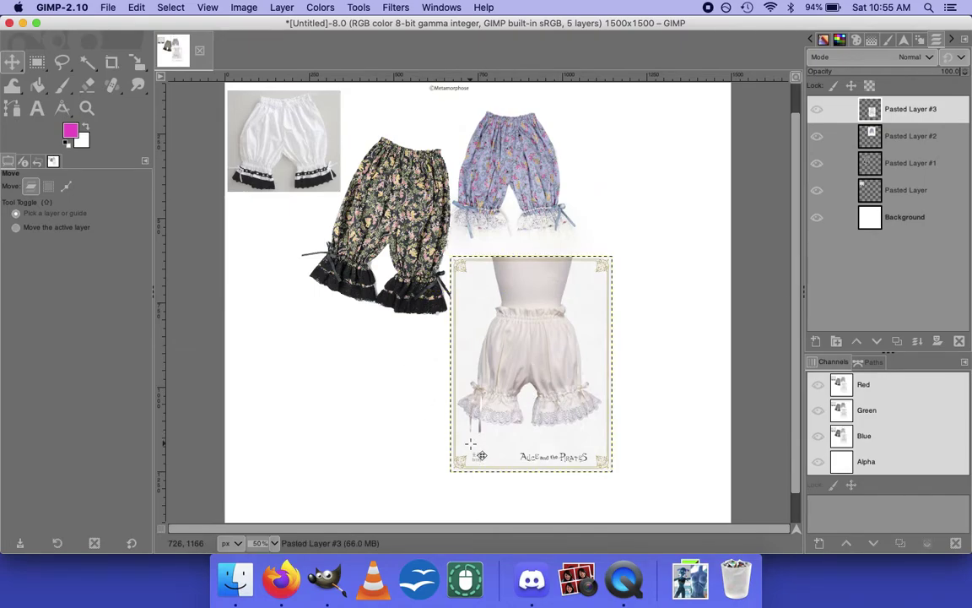
Select a rectangle of about 444 x 434 px around the ivory bloomers and cut everything outside it, including the decorative border.
key("r")
left_click_drag(457, 439, 604, 294)
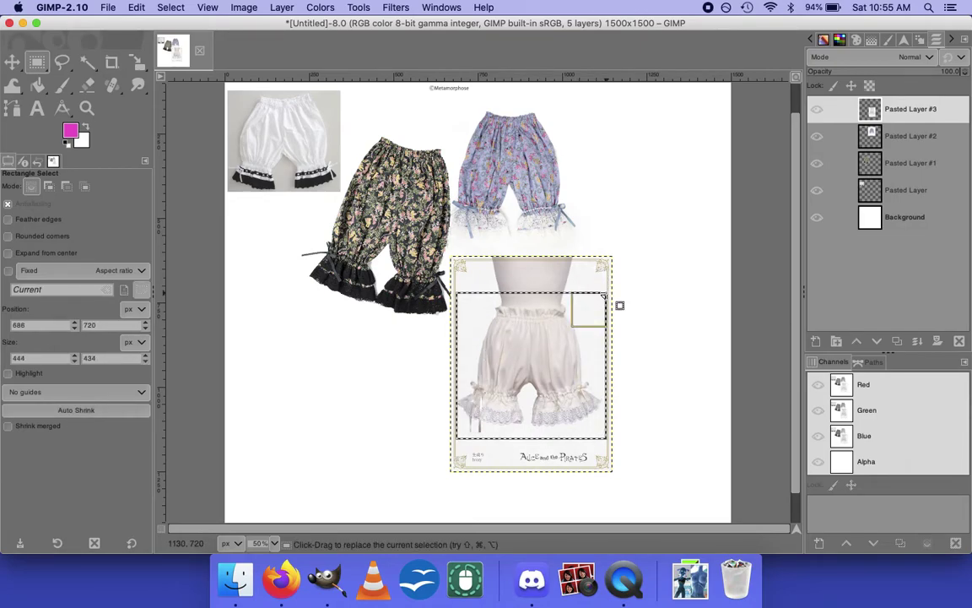
key("super")
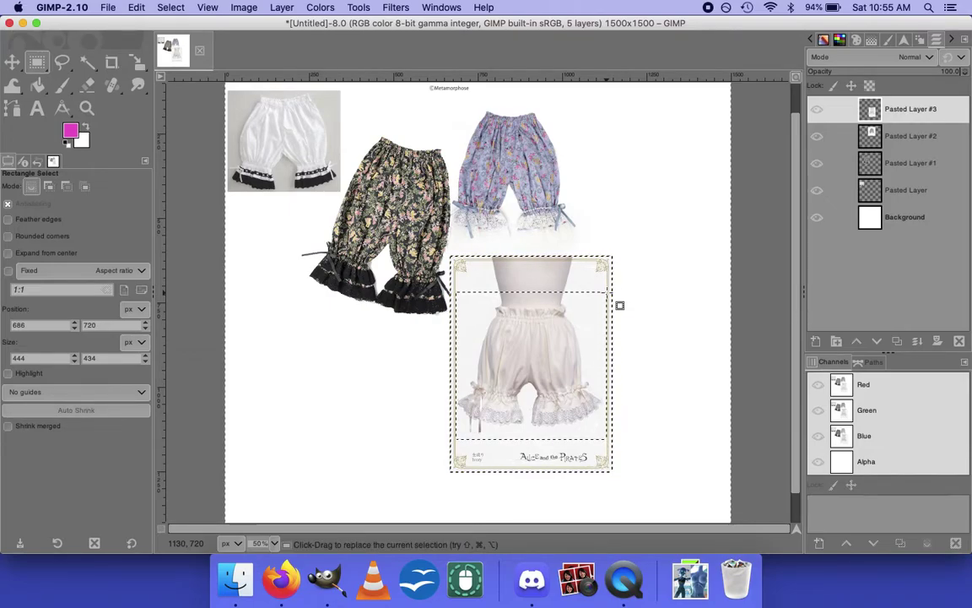
key("super+x")
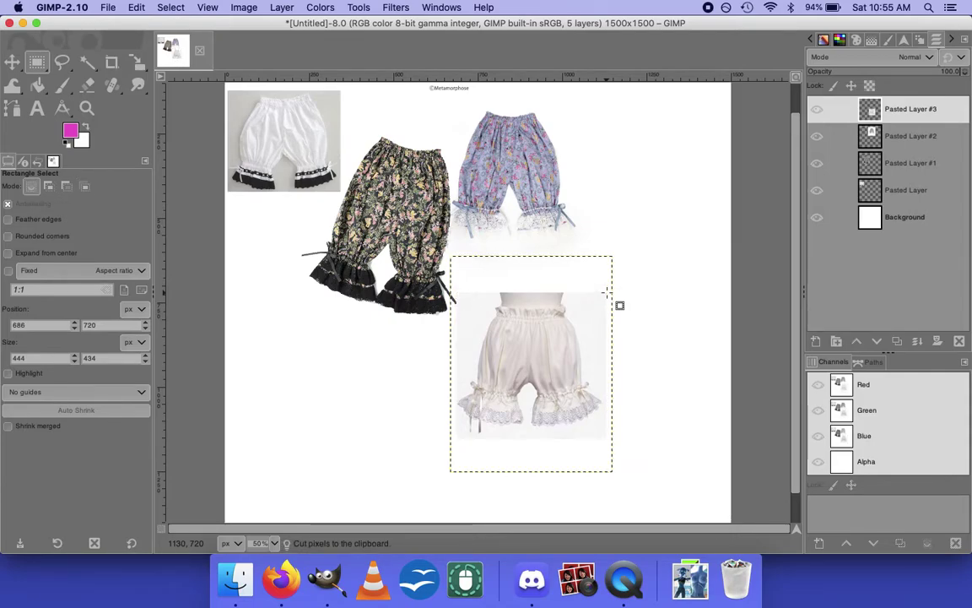
Fuzzy-select and cut the grey background around the ivory bloomers, and move the pair beside the blue floral pair.
key("u")
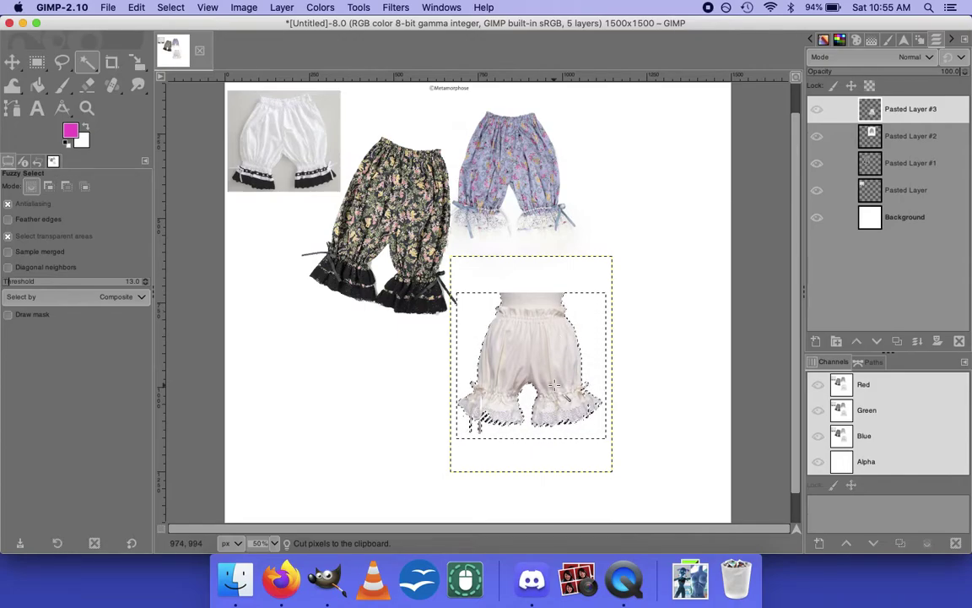
key("m")
left_click_drag(513, 357, 623, 215)
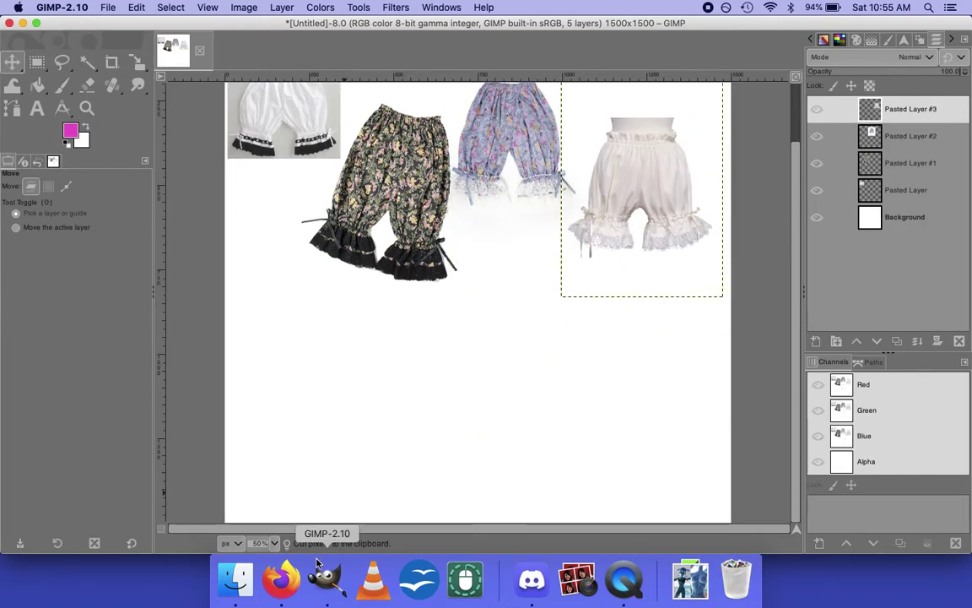
Switch to Firefox and close the Gardening Teddy and Lace Drawers tabs, leaving the Dolly Cotton Drawers page showing.
left_click(281, 579)
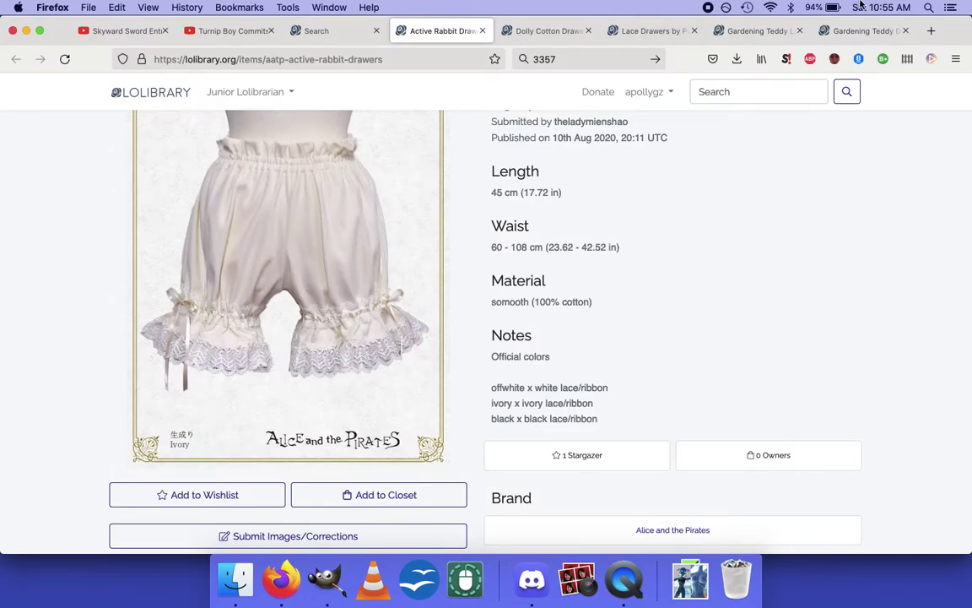
left_click(851, 31)
left_click(906, 30)
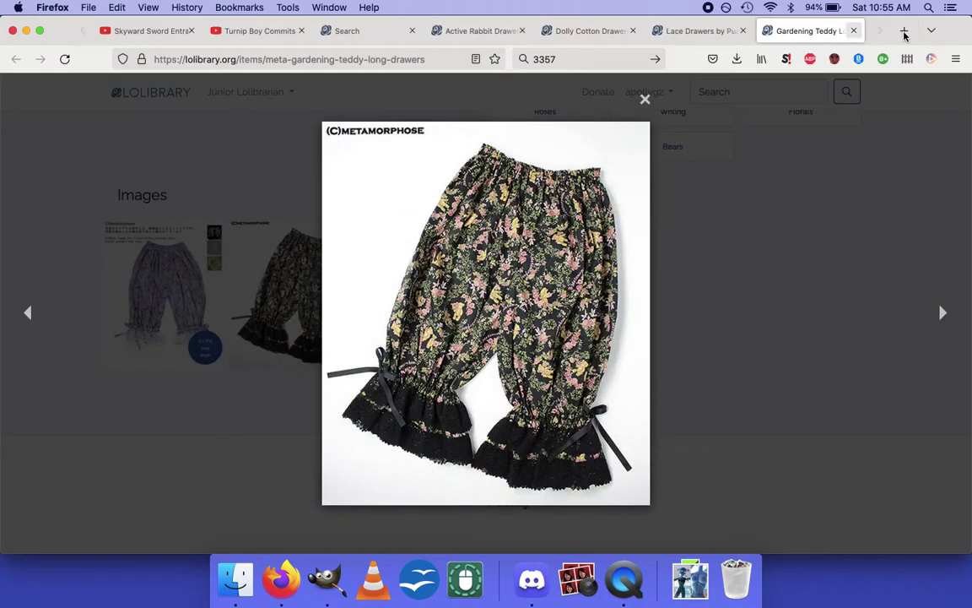
key("super+t")
left_click(905, 32)
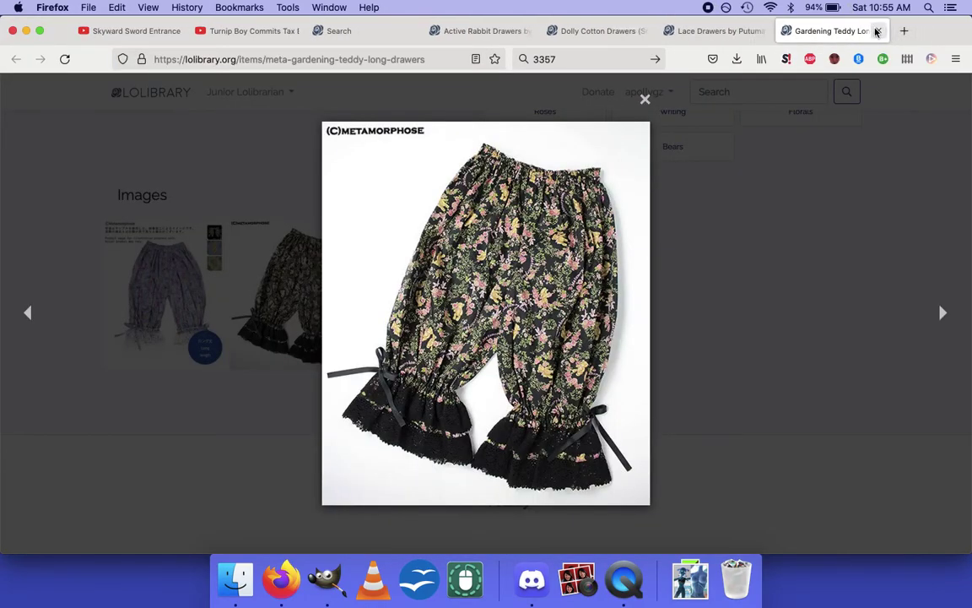
left_click(877, 31)
left_click(877, 32)
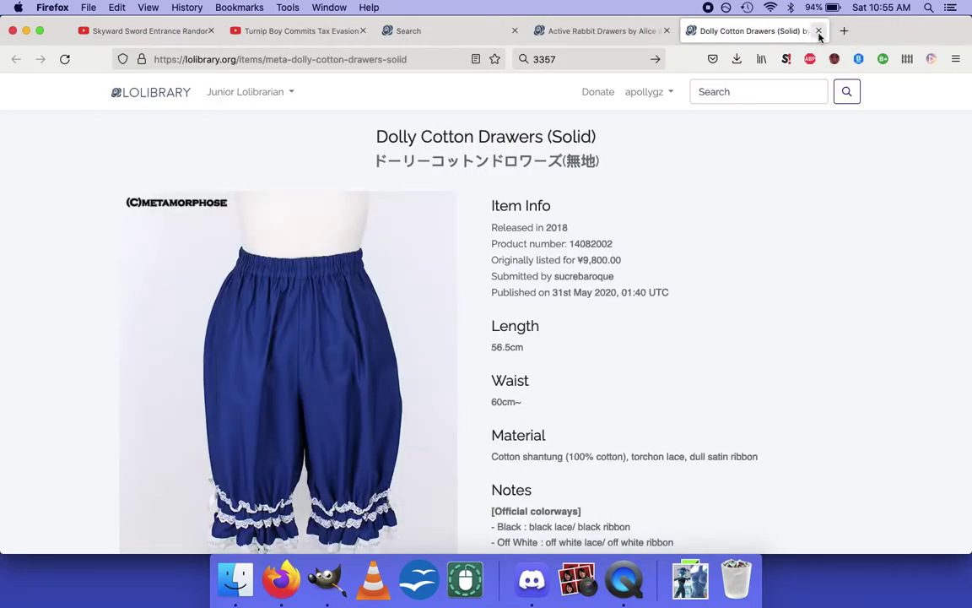
Open the line-drawing spec sheet among the Dolly Cotton Drawers images and copy it.
scroll(608, 354, "down", 15)
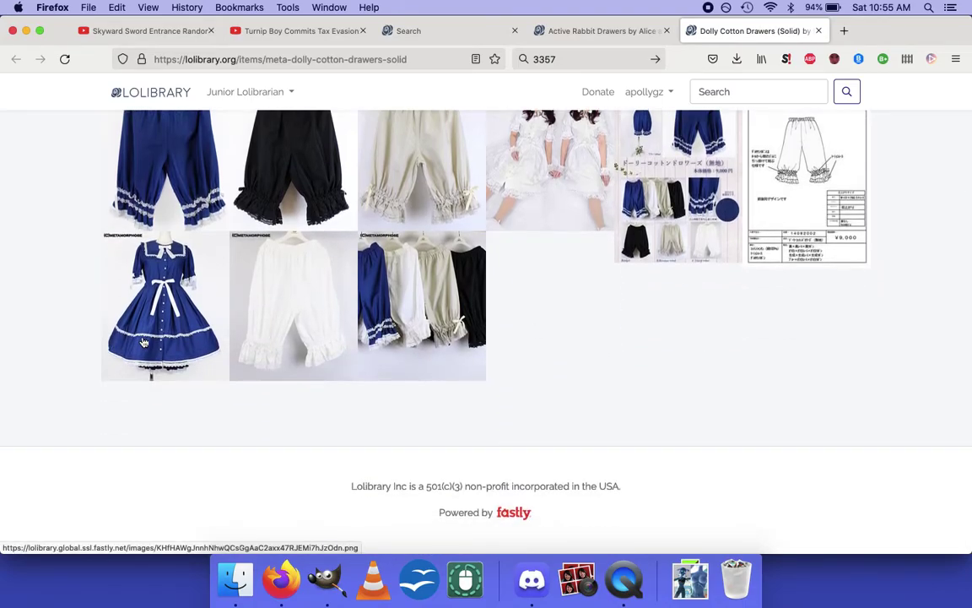
left_click(128, 309)
left_click(675, 384)
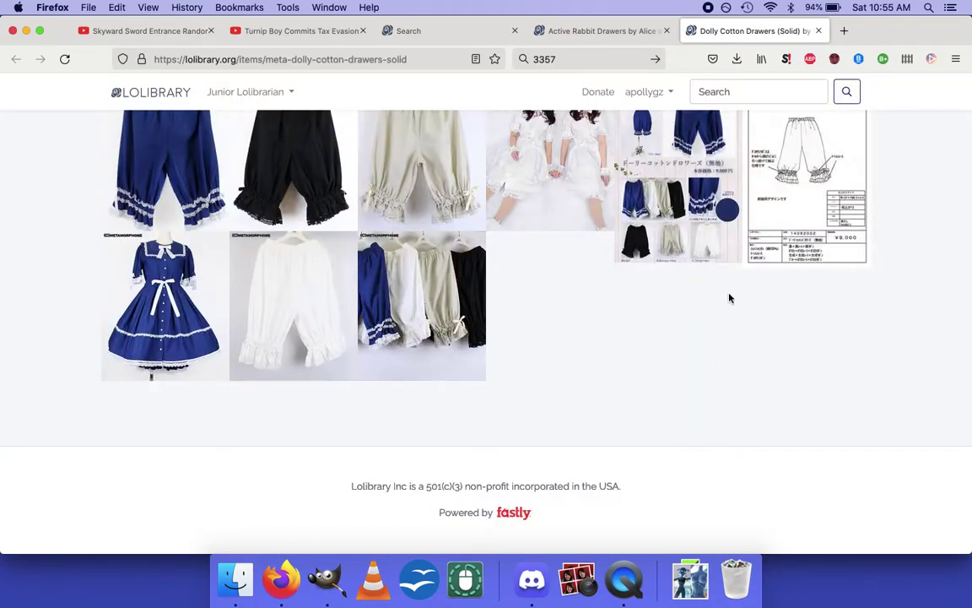
left_click(818, 227)
right_click(424, 335)
left_click(473, 368)
Switch to GIMP, paste the spec sheet as a new layer directly above the background, and shift it slightly down and right.
key("super+Tab")
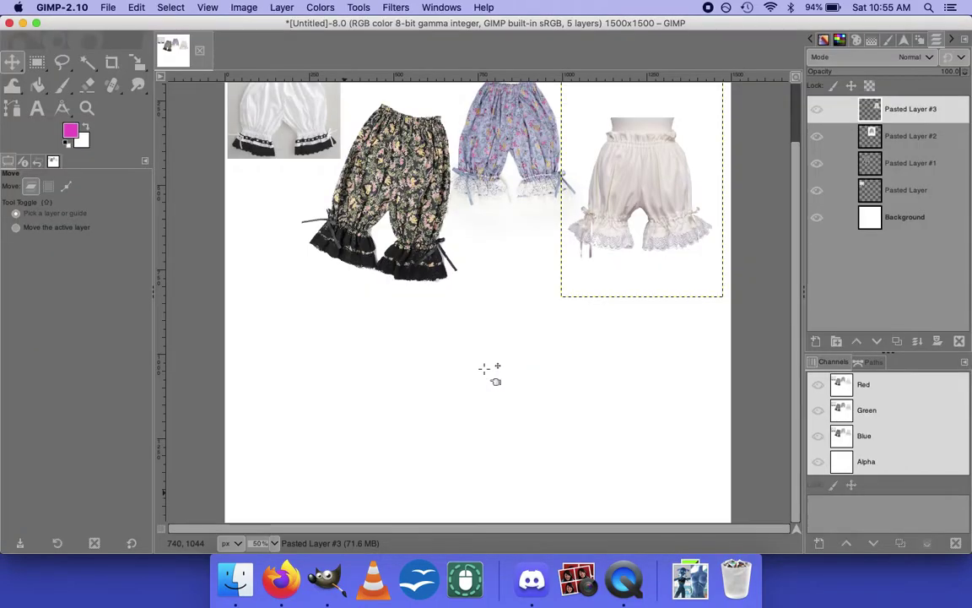
left_click(869, 218)
key("super+v")
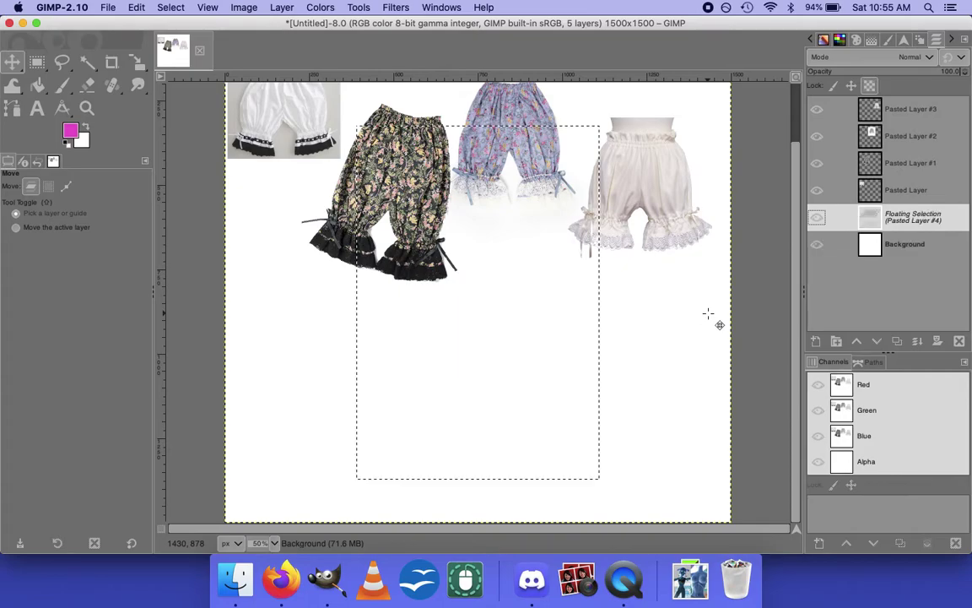
left_click(816, 342)
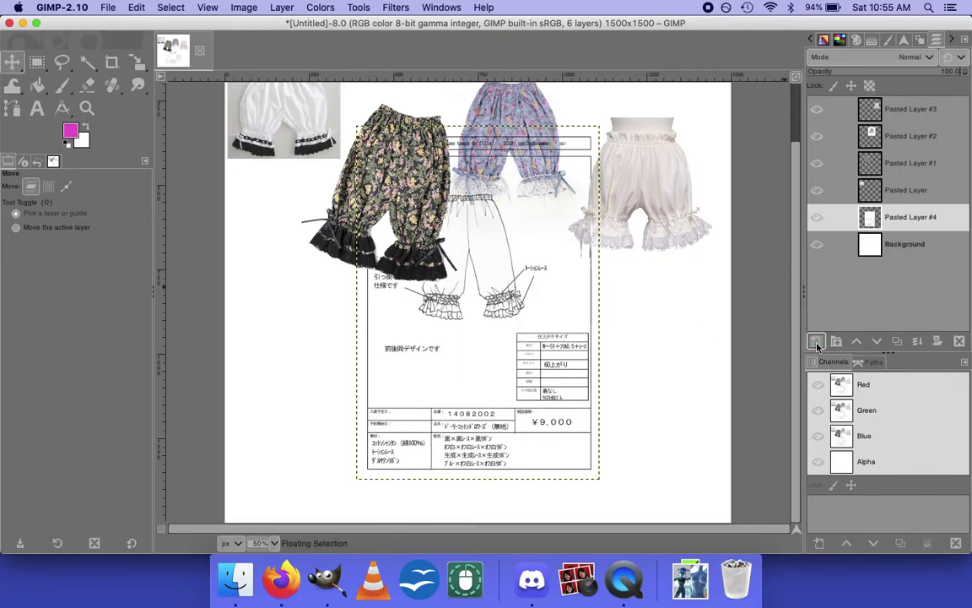
left_click(816, 342)
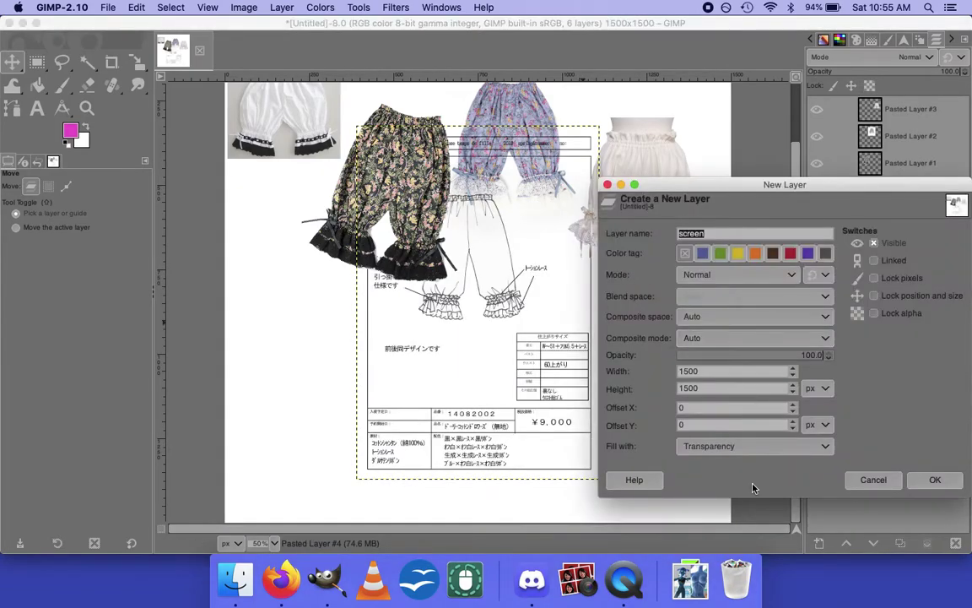
left_click(879, 484)
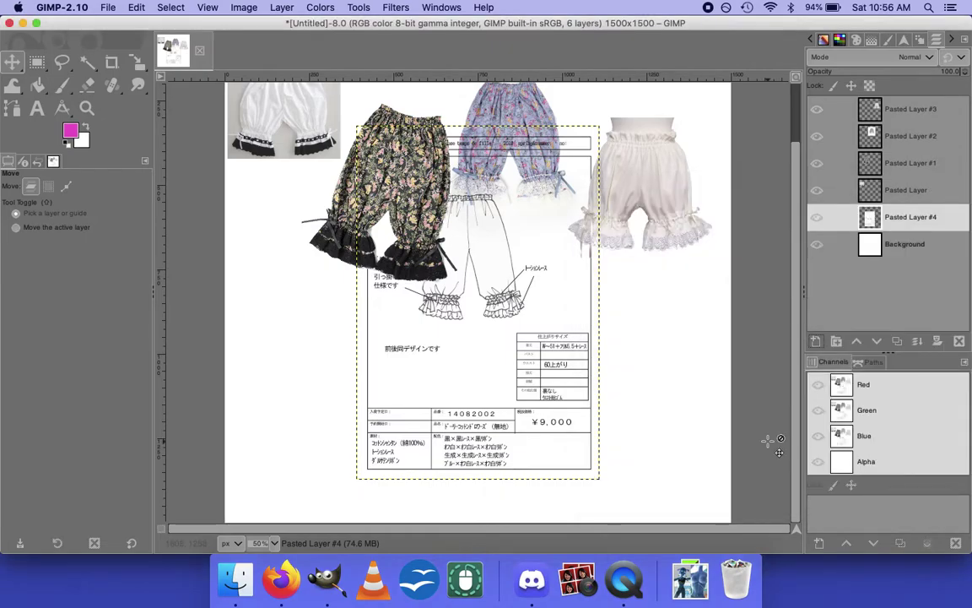
left_click_drag(549, 362, 585, 388)
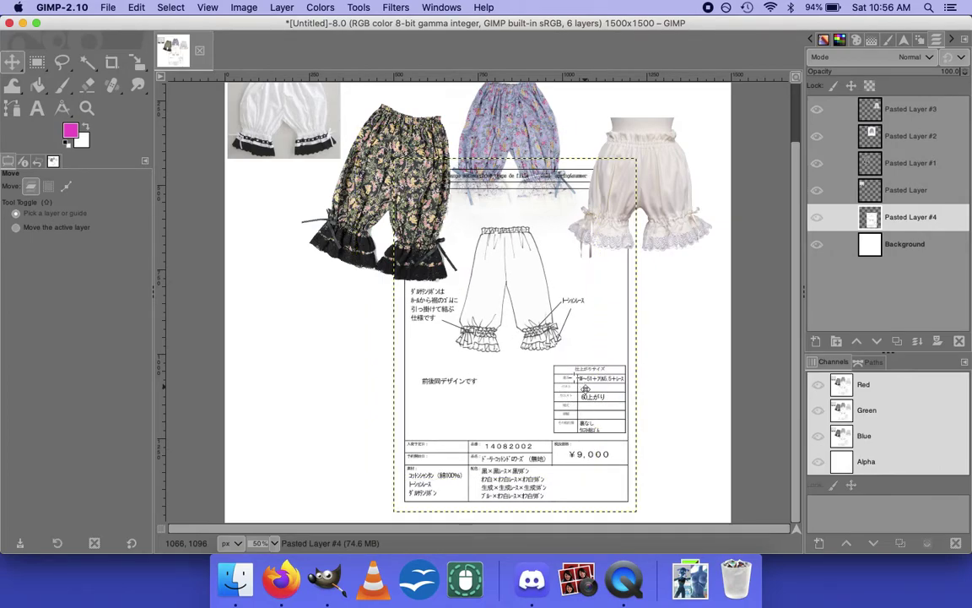
Set the blue floral bloomers' layer mode to Normal, fuzzy-select and cut its white background, and clear the selection.
left_click(886, 162)
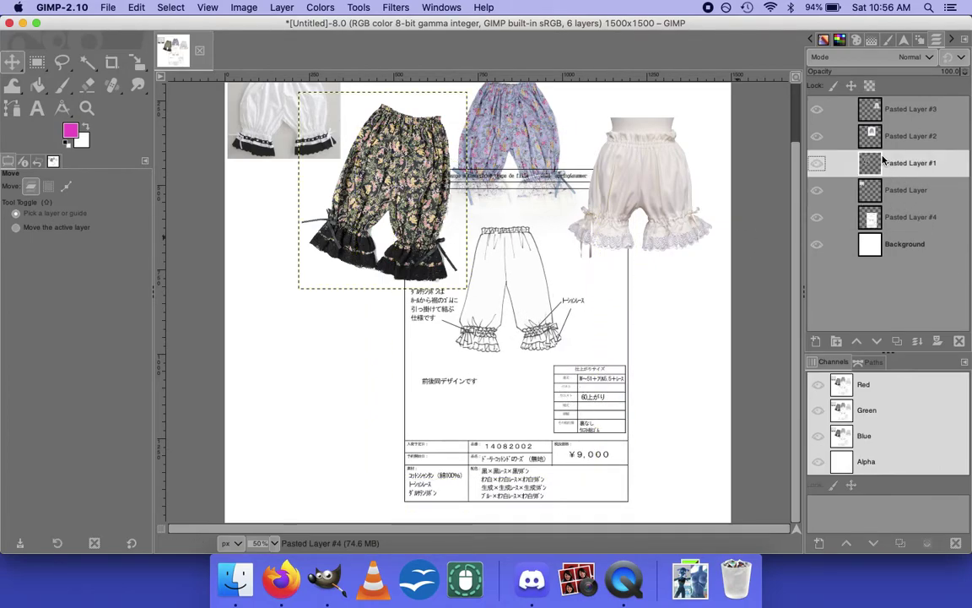
left_click(886, 140)
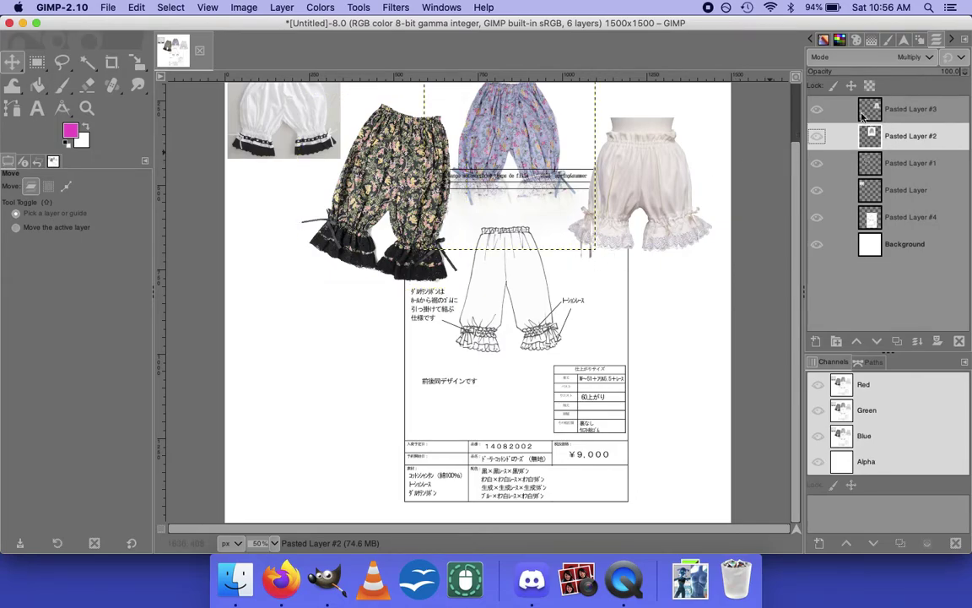
left_click(916, 56)
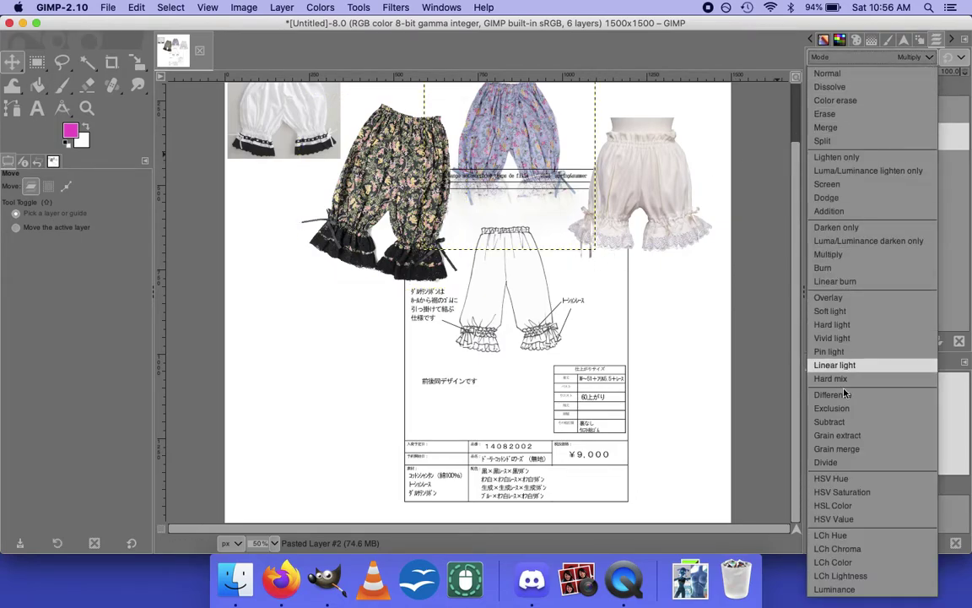
left_click(881, 77)
key("u")
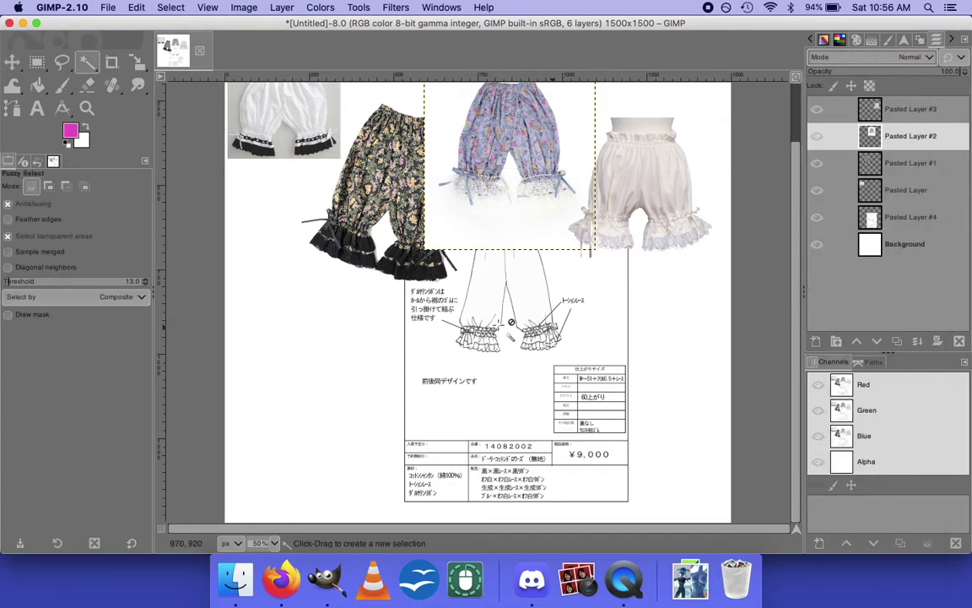
left_click(508, 246)
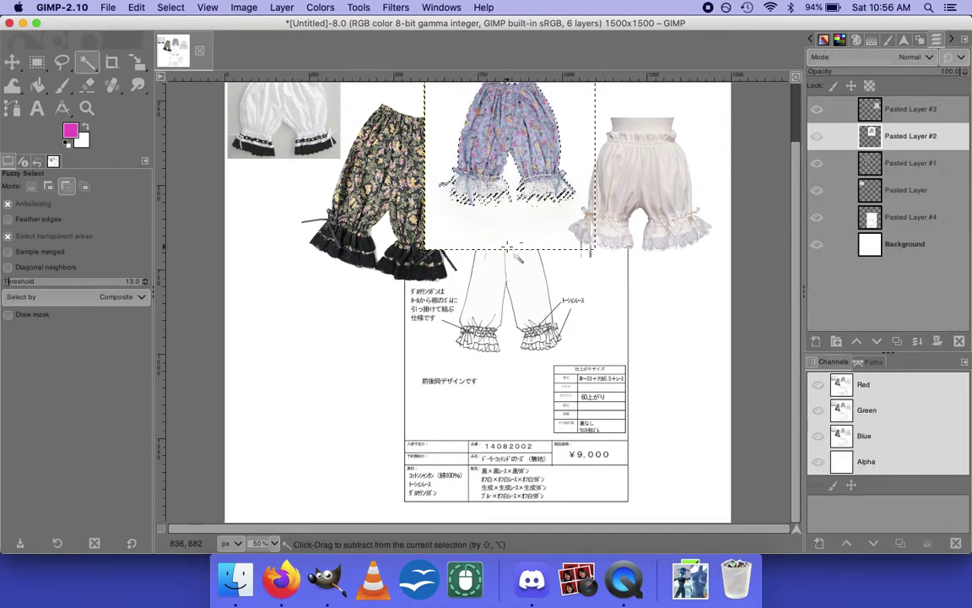
key("super+x")
key("shift+super+a")
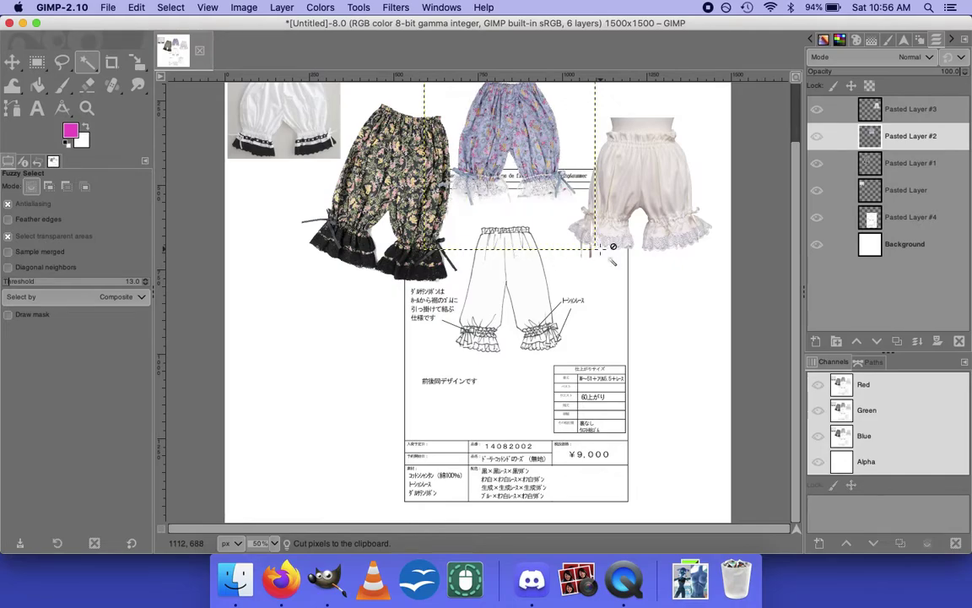
Switch to Firefox, open Pintuck Drawers (2020) and Polka Dot Pajama Set in new tabs, and advance the search results to page 5.
key("super+Tab")
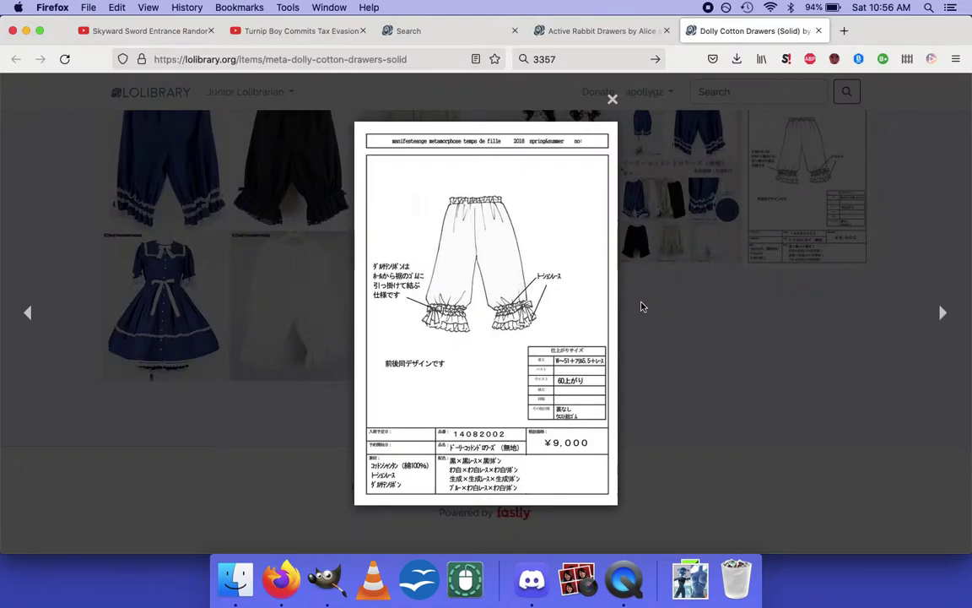
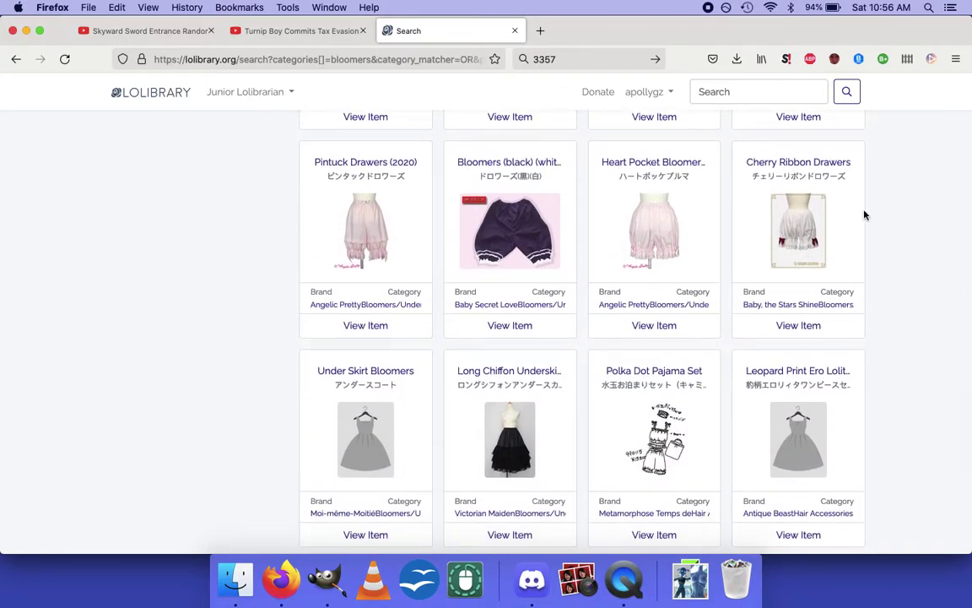
scroll(288, 293, "down", 3)
scroll(373, 387, "up", 3)
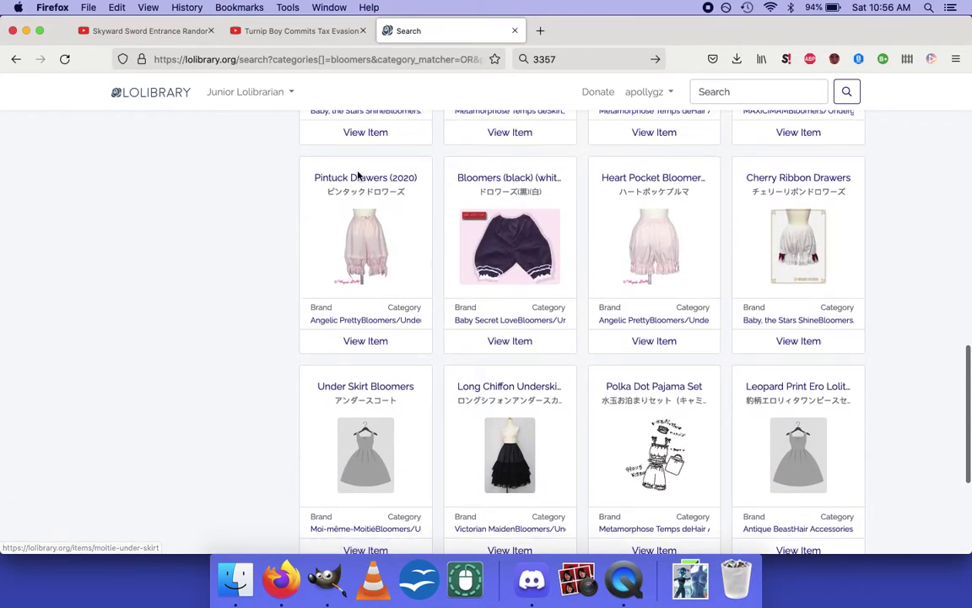
right_click(377, 183)
left_click(308, 271)
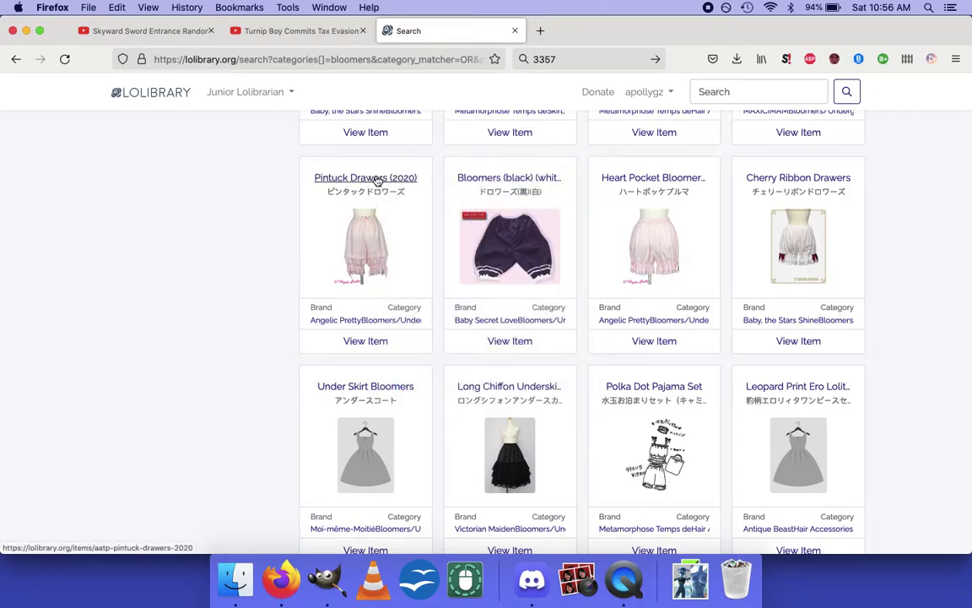
middle_click(380, 178)
scroll(719, 239, "down", 3)
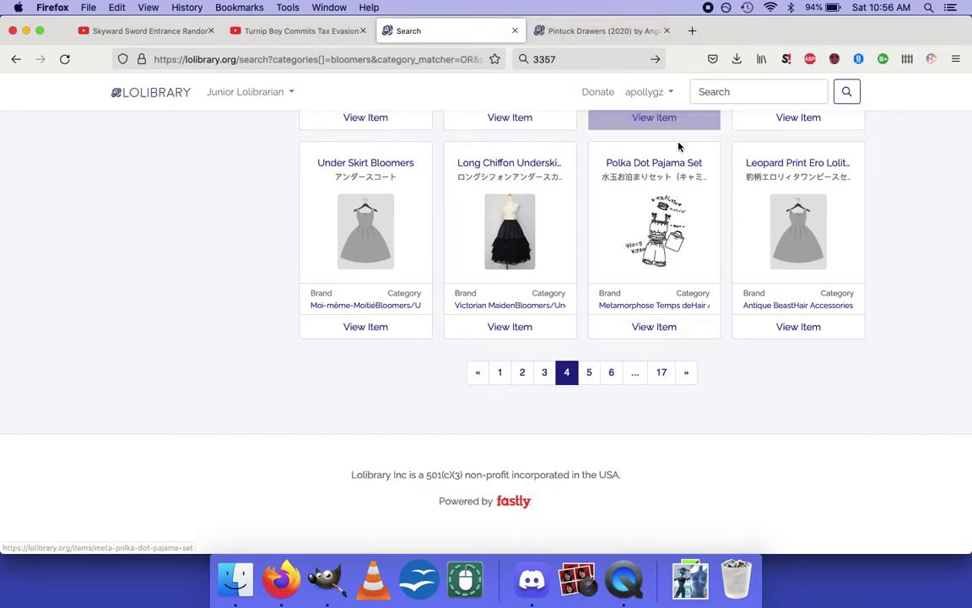
middle_click(609, 160)
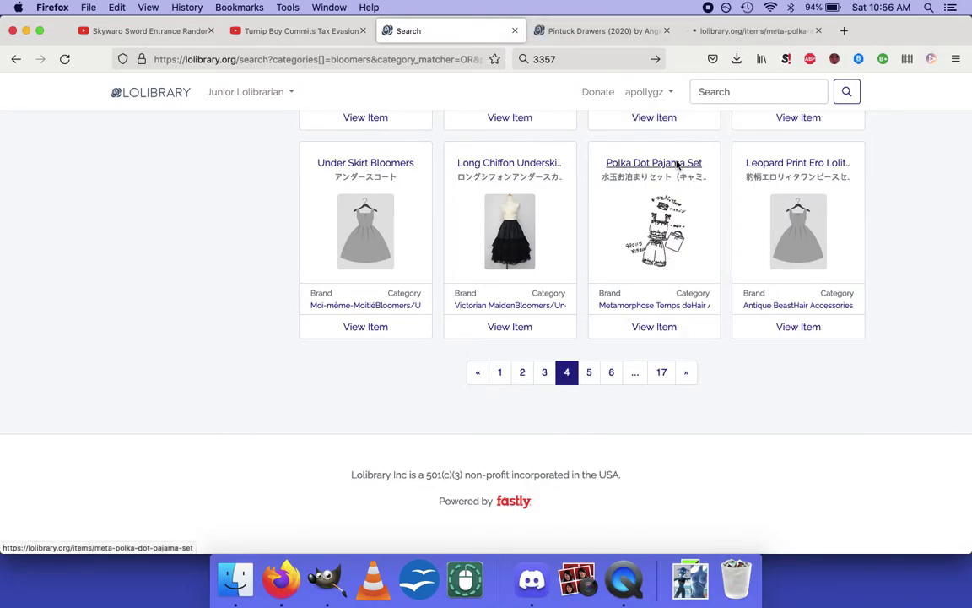
left_click(590, 373)
Enlarge the photo of the full pink bloomers among the Pintuck Drawers (2020) images and copy it.
key("ctrl+Tab")
scroll(660, 347, "down", 3)
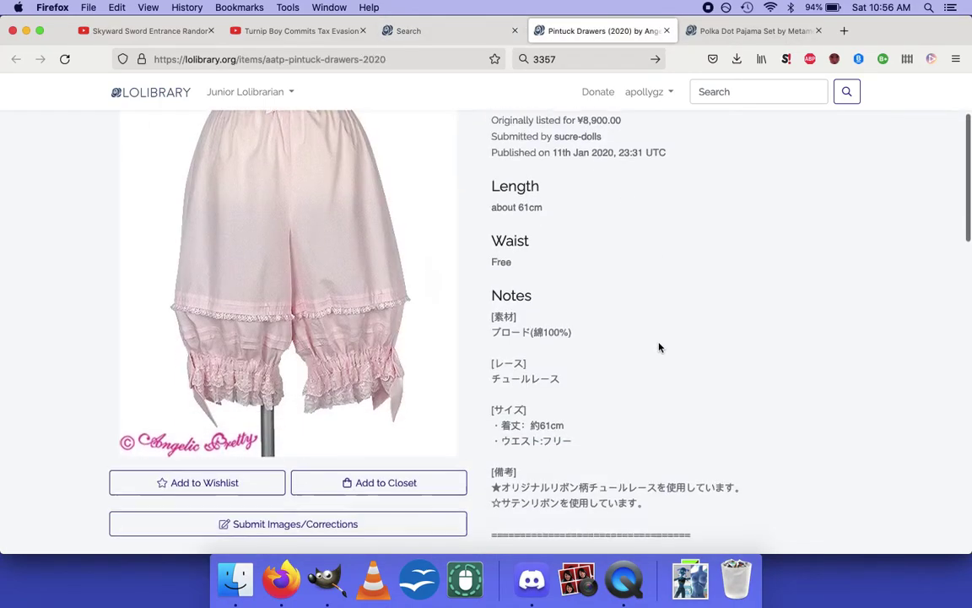
scroll(417, 322, "down", 6)
scroll(417, 322, "down", 5)
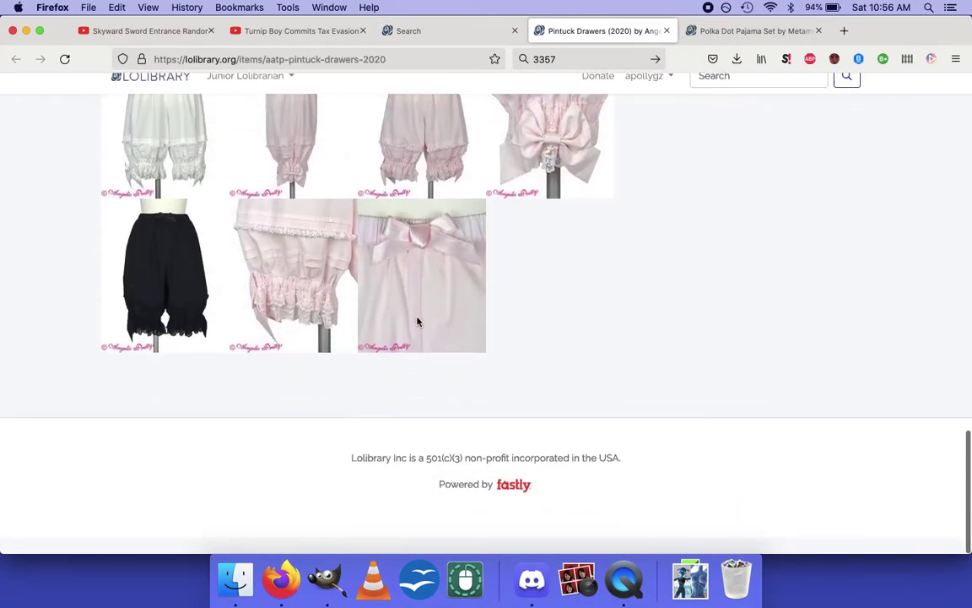
scroll(417, 321, "up", 2)
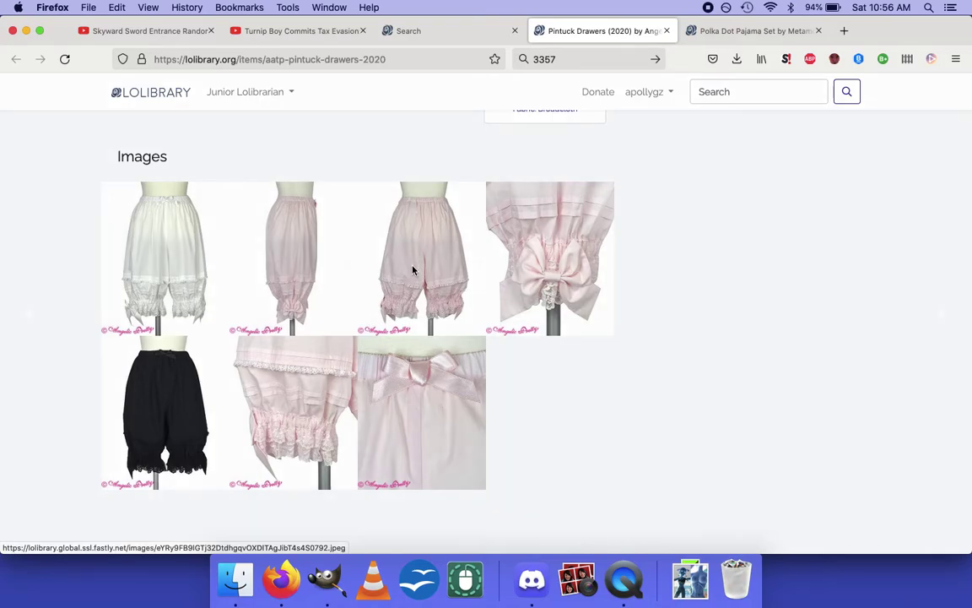
left_click(413, 270)
right_click(453, 314)
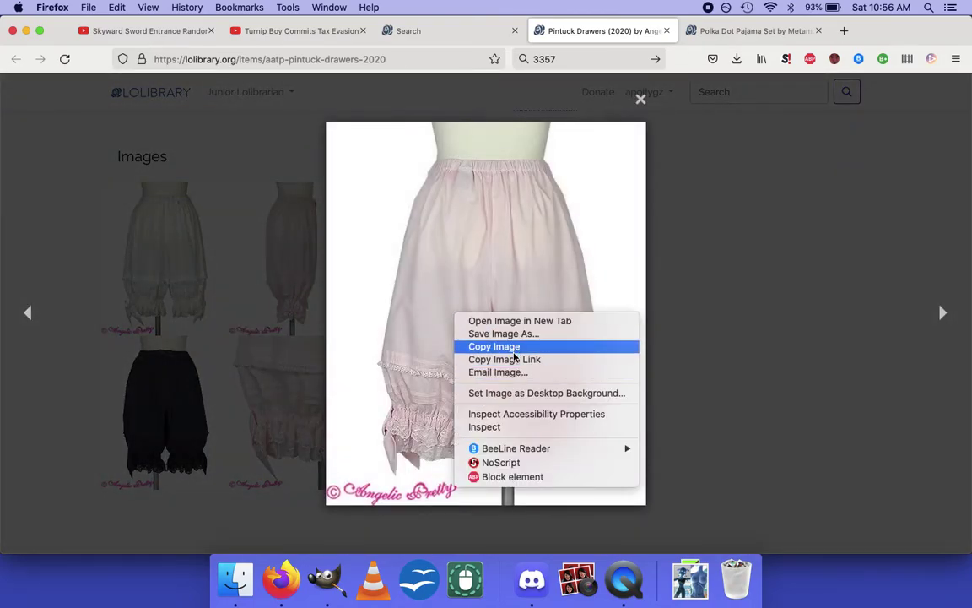
left_click(507, 347)
Switch to GIMP, paste the pink bloomers photo as a new layer, and move it below the black floral pair.
key("super+Tab")
key("super+v")
left_click(818, 341)
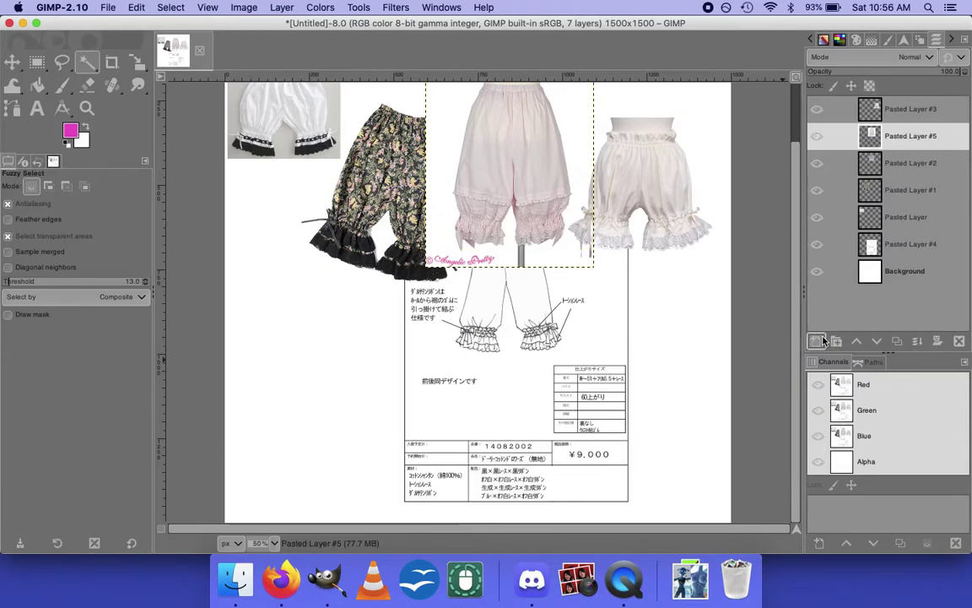
key("m")
left_click_drag(525, 145, 363, 342)
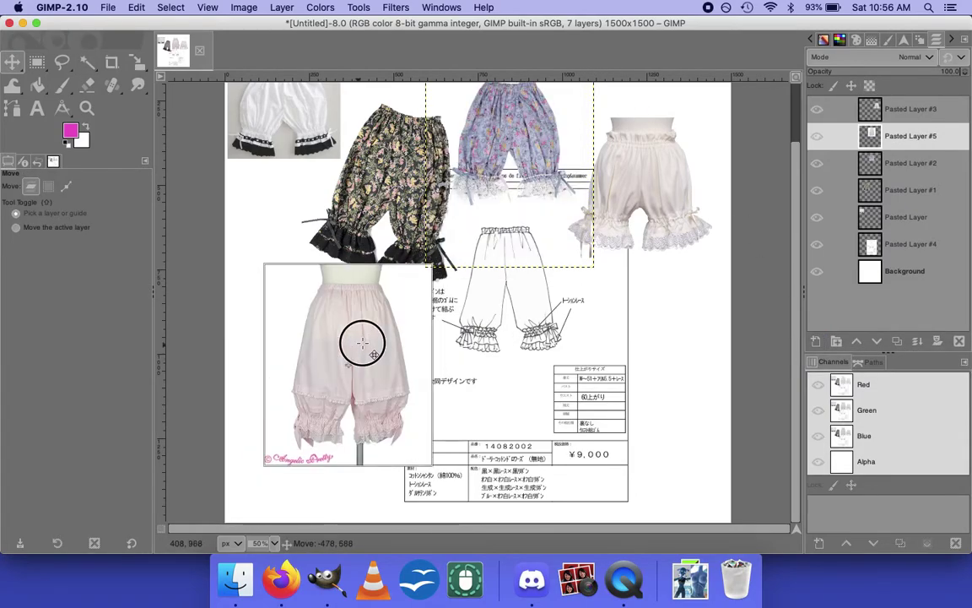
Fuzzy-select the white background around the pink bloomers at threshold 13, cut it, and clear the selection.
key("u")
left_click(405, 316)
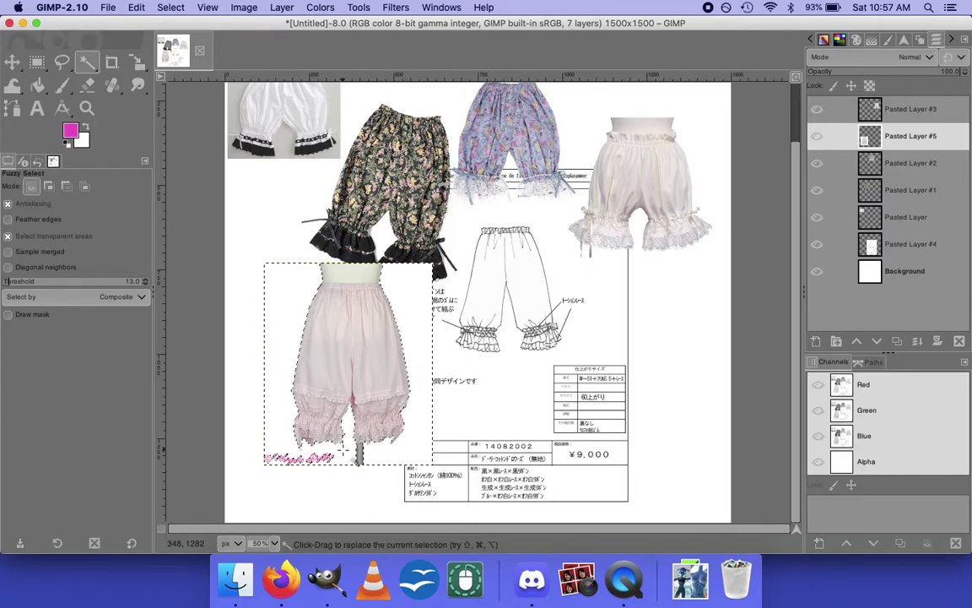
key("super+x")
key("shift+super+a")
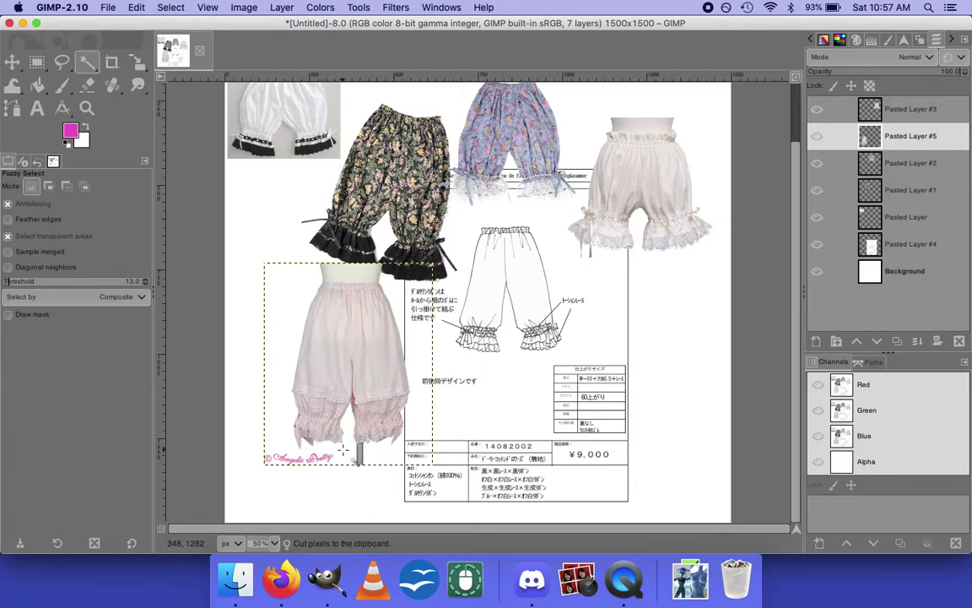
Cut the Angelic Pretty watermark from the pink bloomers layer with a rectangular selection of about 242 x 60 px.
key("r")
left_click_drag(258, 449, 338, 466)
key("super+x")
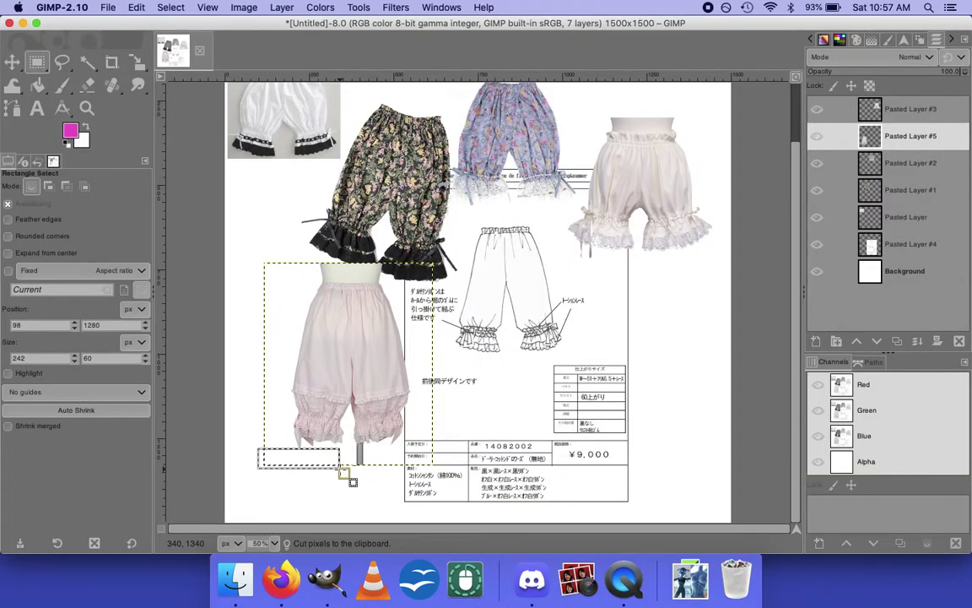
left_click(340, 470)
Move the pink bloomers toward the canvas's left edge and raise the black floral pair's layer above the pink and blue floral layers.
key("m")
left_click_drag(348, 387, 287, 356)
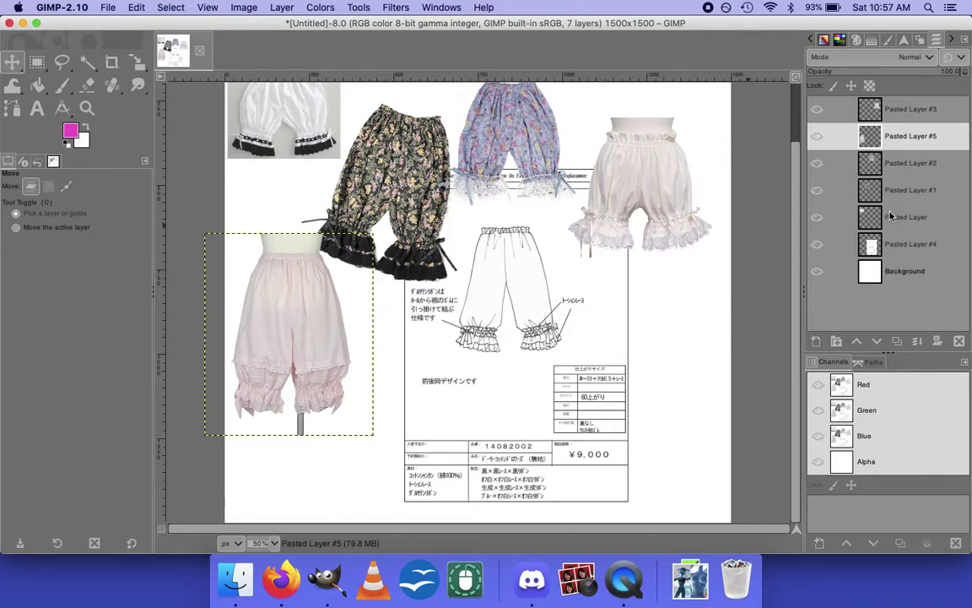
left_click_drag(872, 193, 880, 131)
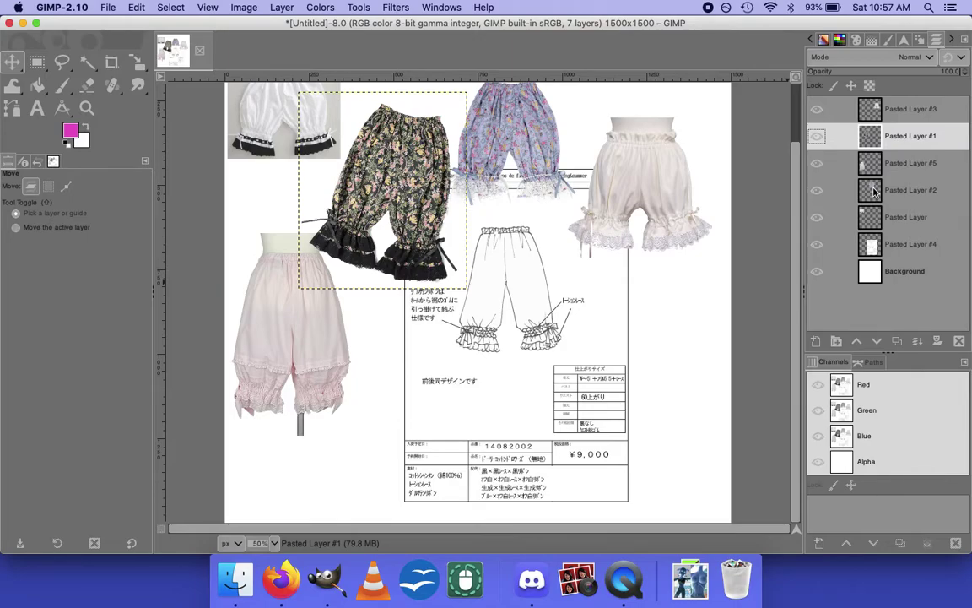
Switch to Firefox, close the Pintuck Drawers (2020) page, and look over the Polka Dot Pajama Set page.
key("super+Tab")
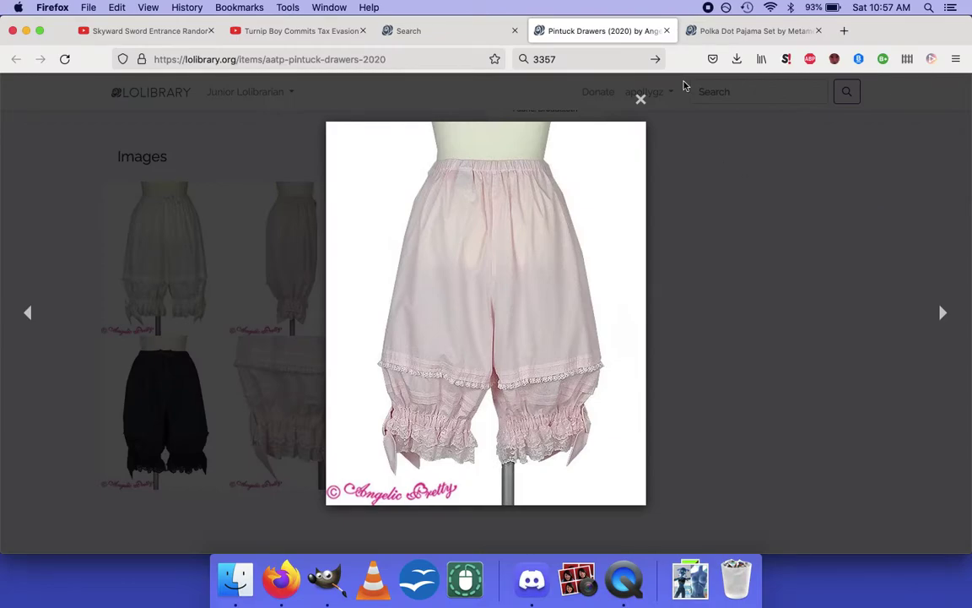
left_click(667, 31)
scroll(540, 292, "down", 10)
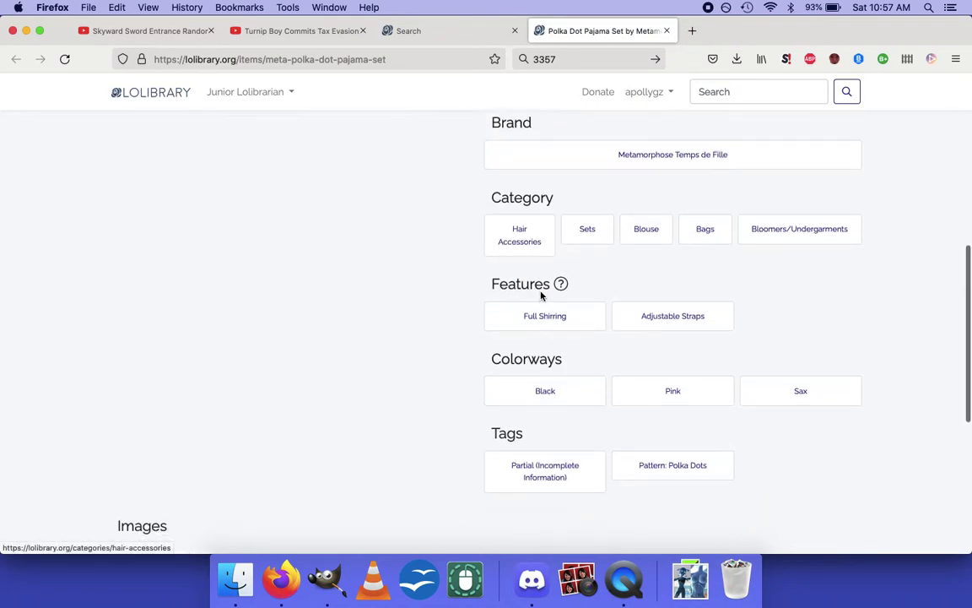
scroll(540, 296, "up", 9)
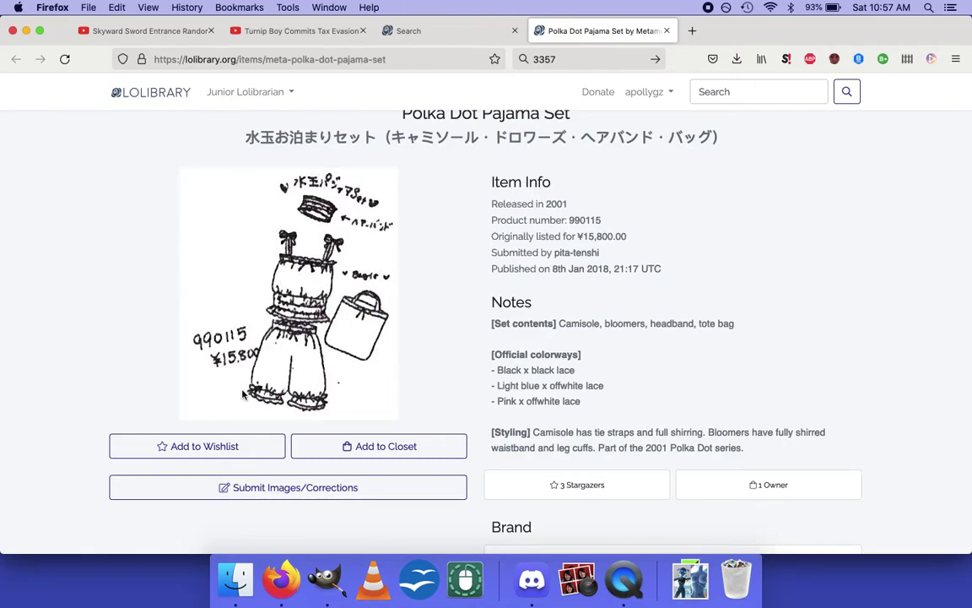
Return to the bloomers search results and open Frill Bloomers (2005) in a new tab.
left_click(422, 30)
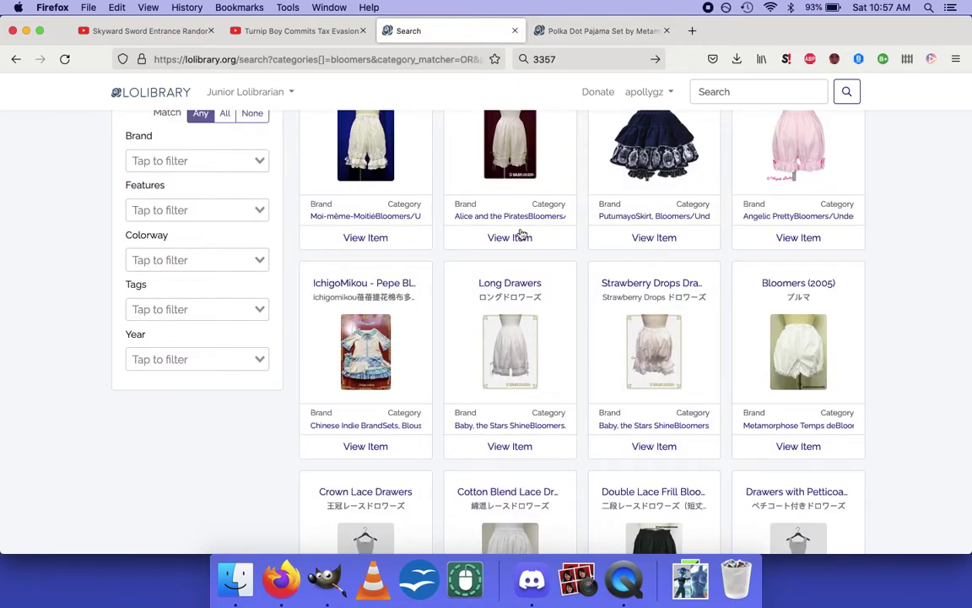
scroll(598, 335, "down", 5)
scroll(599, 336, "down", 4)
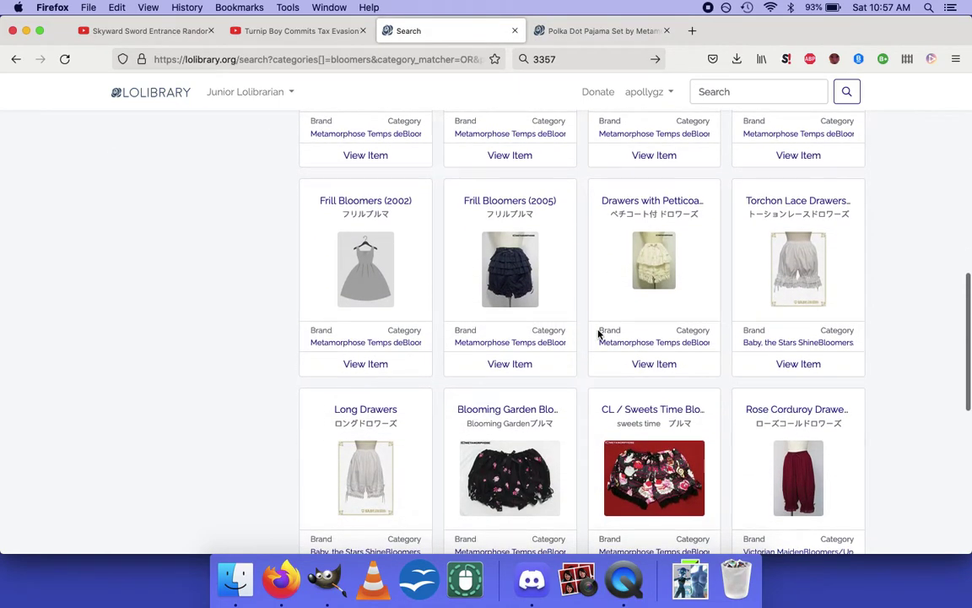
right_click(542, 211)
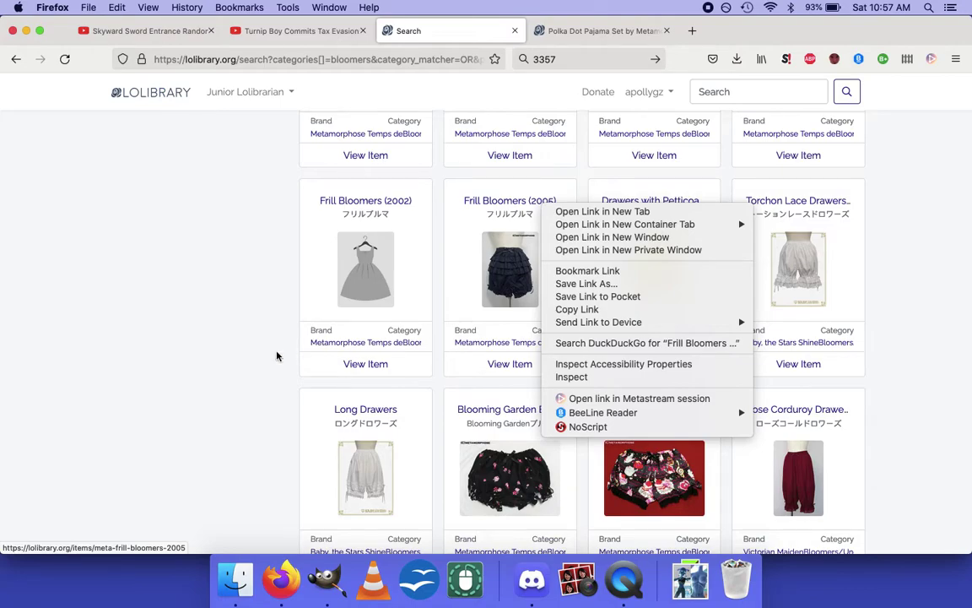
left_click(476, 346)
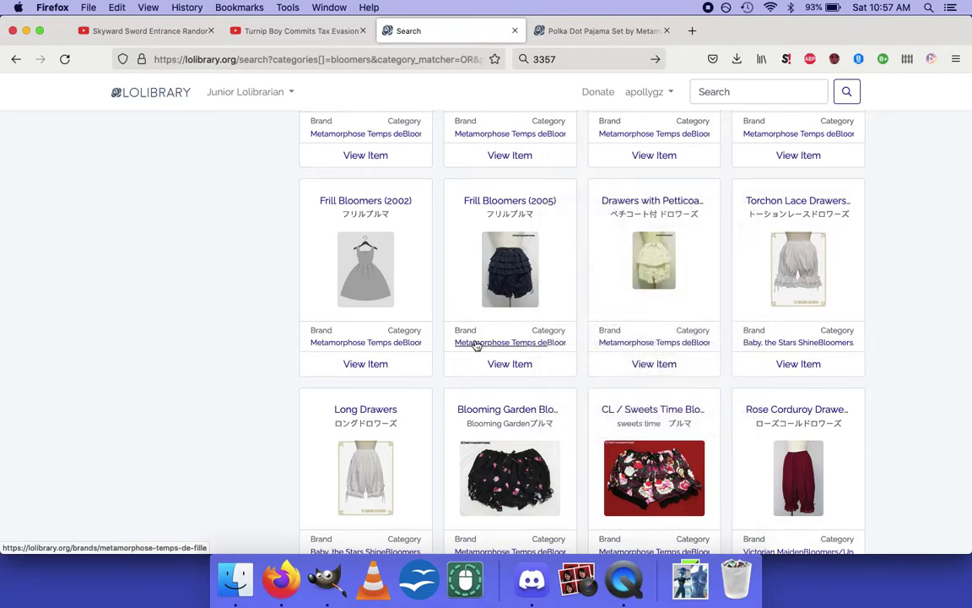
middle_click(524, 209)
left_click(570, 37)
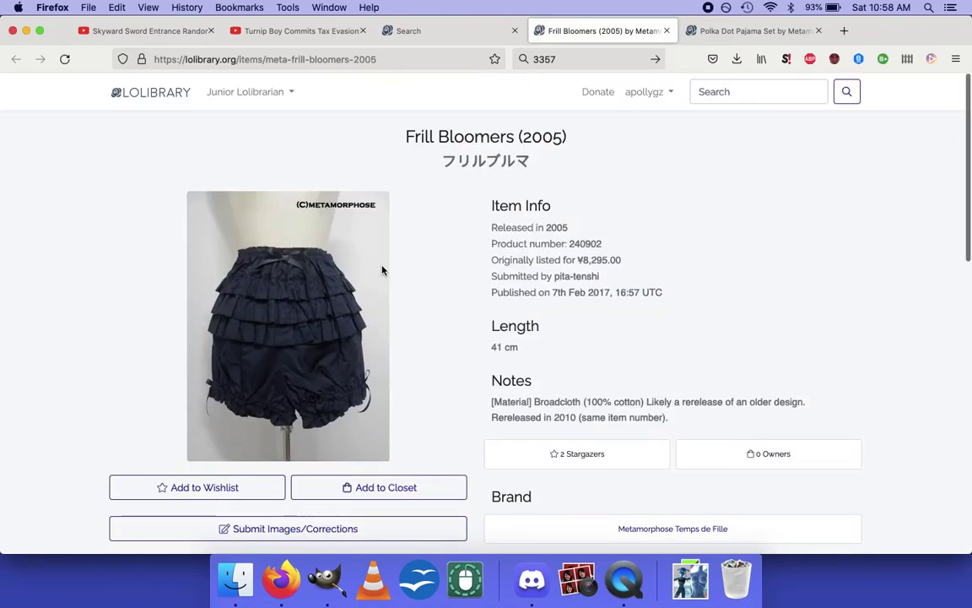
Copy the main photo of the navy ruffled bloomers from the Frill Bloomers (2005) page.
scroll(373, 278, "down", 5)
scroll(373, 278, "up", 5)
right_click(252, 367)
left_click(293, 393)
Switch to GIMP, paste the navy bloomers photo as a new layer, and move it to the canvas's right edge below the cream pair.
key("super+Tab")
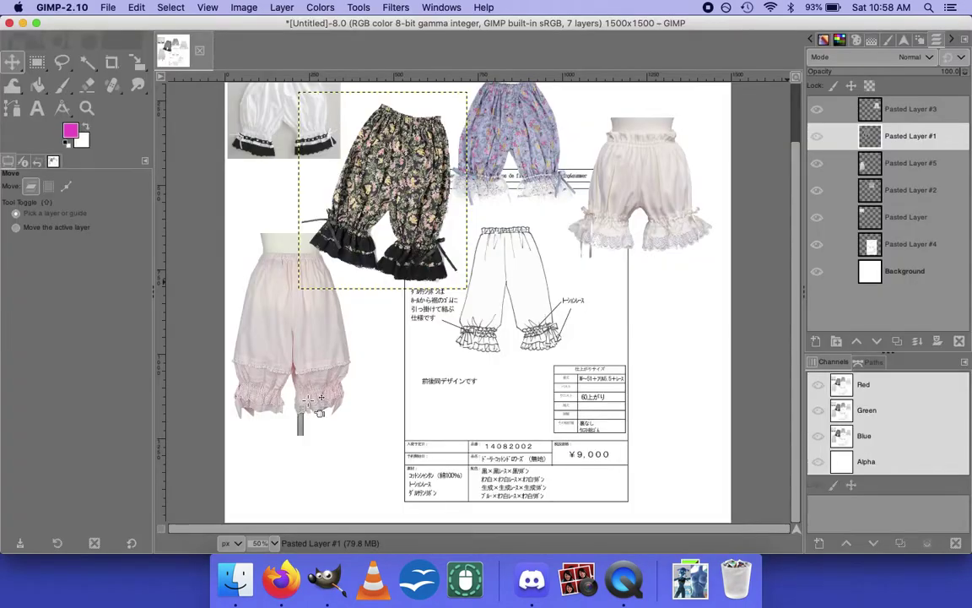
key("super+v")
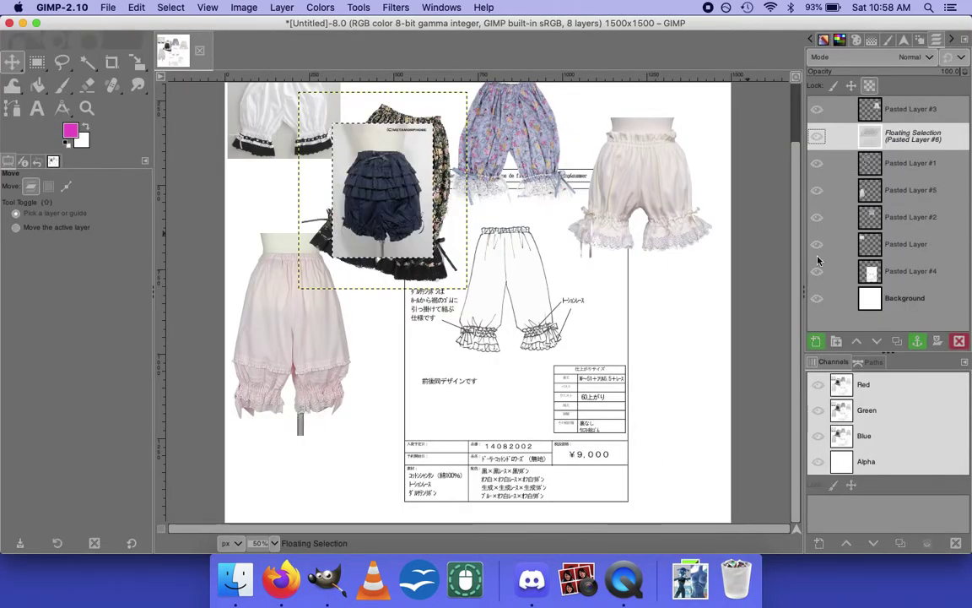
left_click(816, 341)
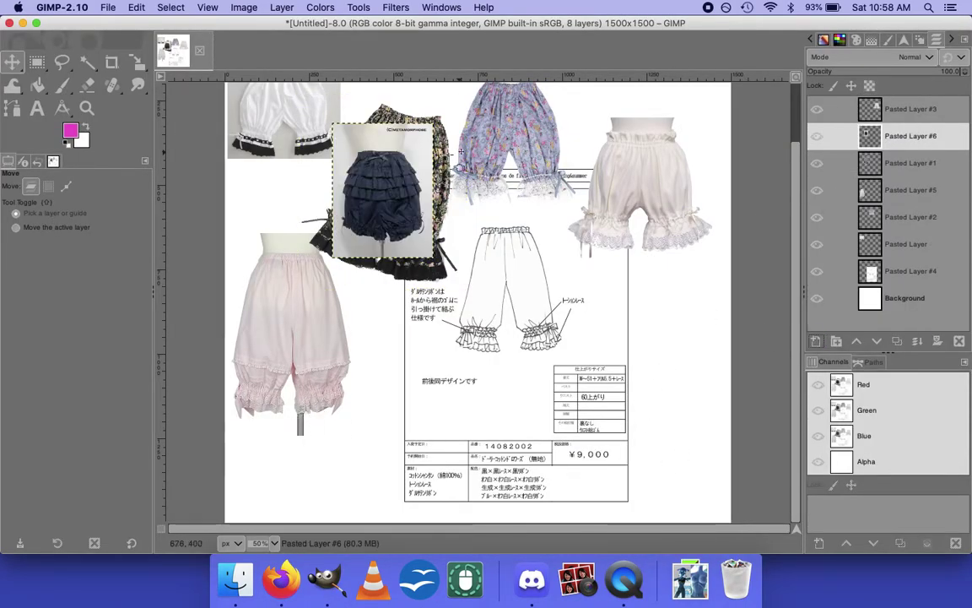
left_click_drag(382, 184, 690, 287)
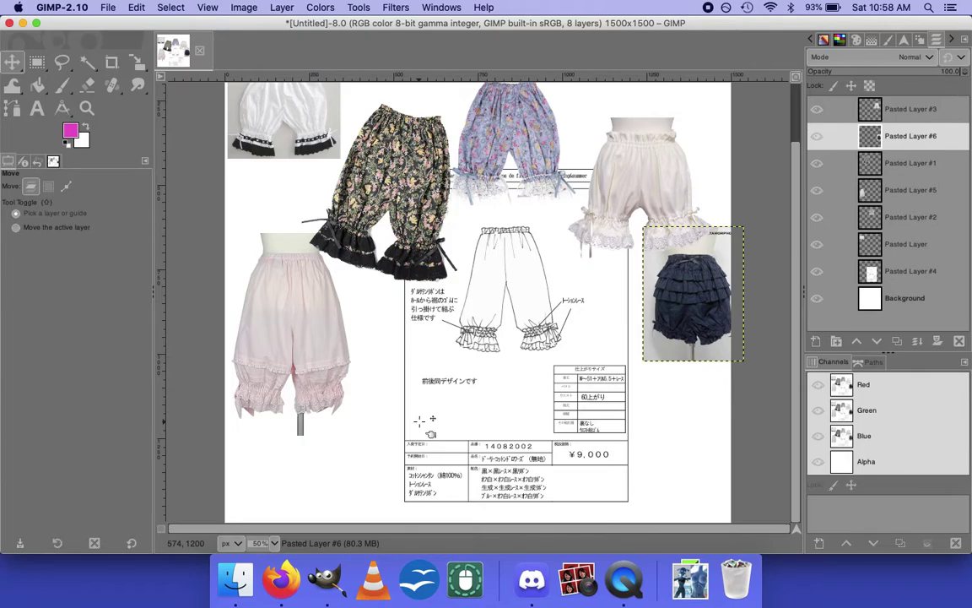
Switch to Firefox, close the Frill Bloomers (2005) page, and open the Gingham Cherry Mini Skirt Set from the results in a new tab.
key("super+Tab")
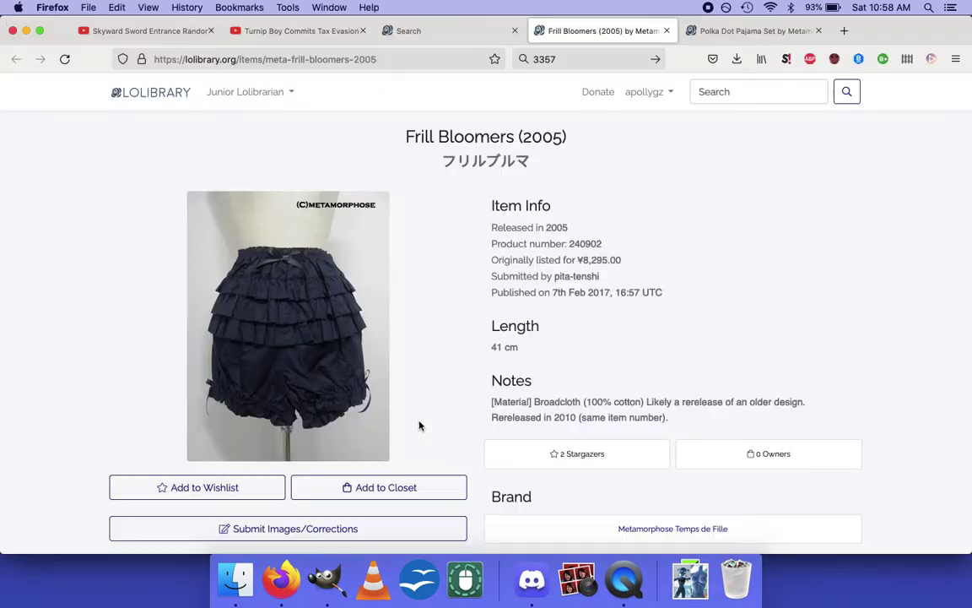
middle_click(599, 27)
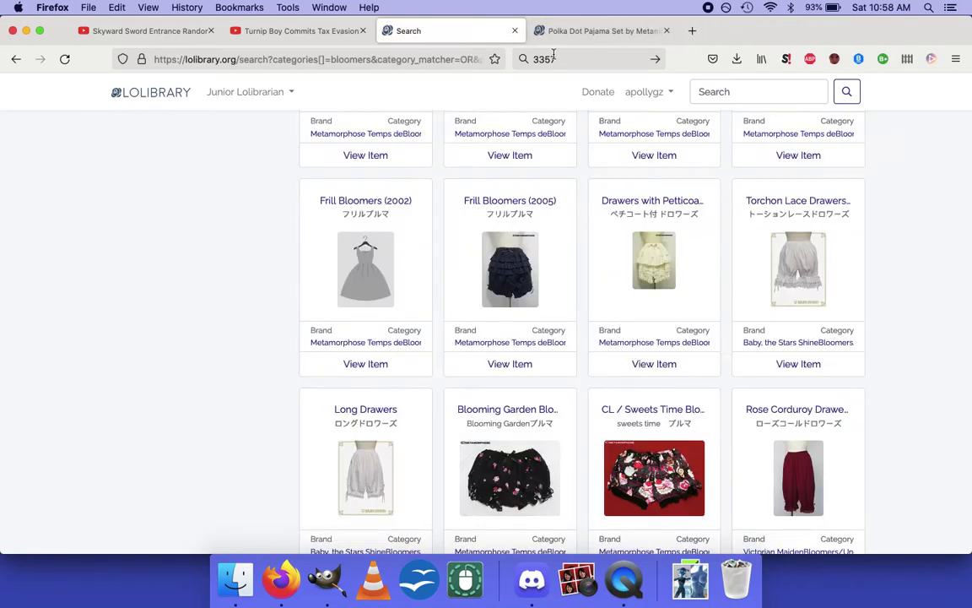
scroll(547, 343, "down", 5)
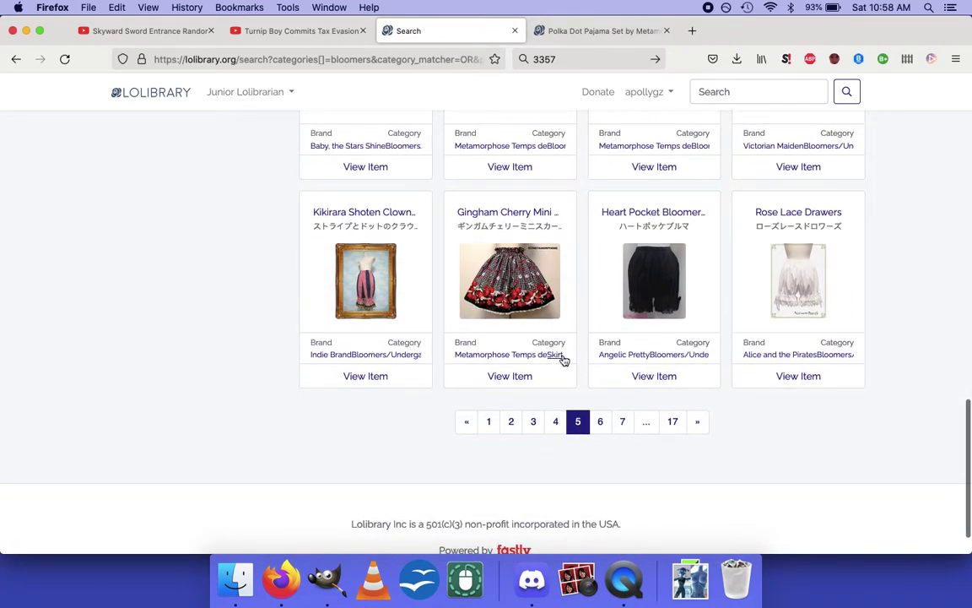
right_click(498, 213)
left_click(309, 482)
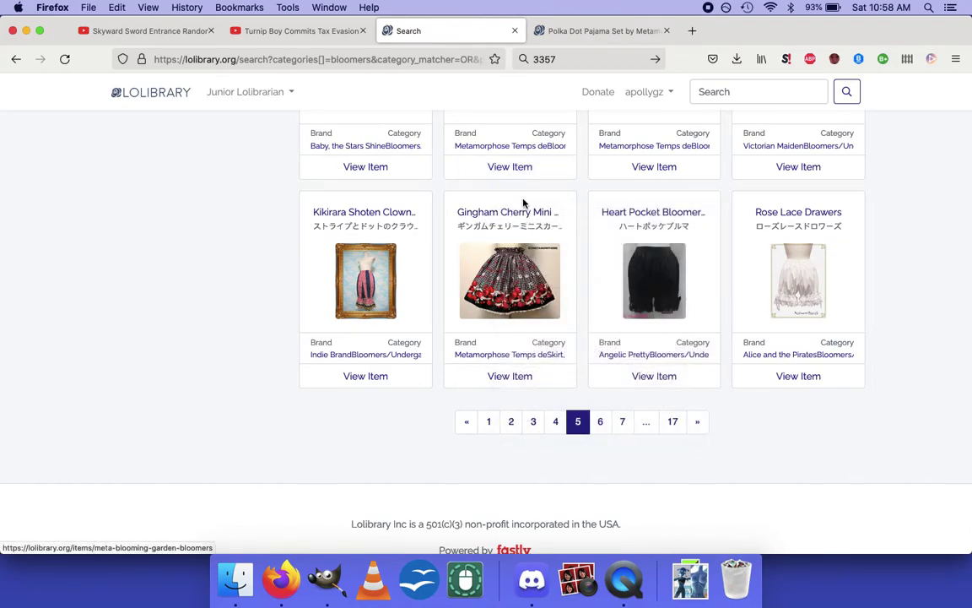
middle_click(523, 215)
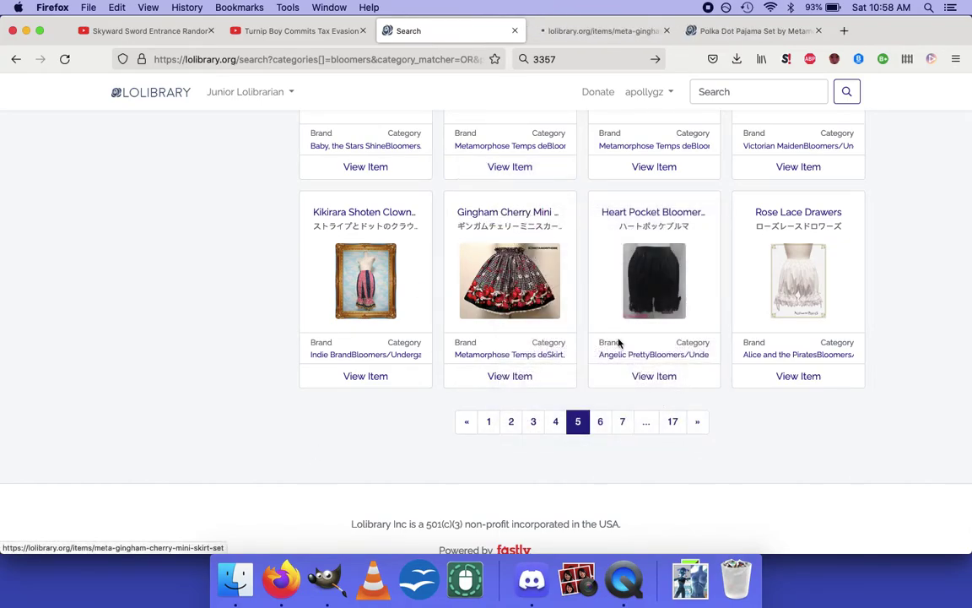
Advance the search results to page 6 and open Cherry Lace Drawers in a new tab.
left_click(601, 424)
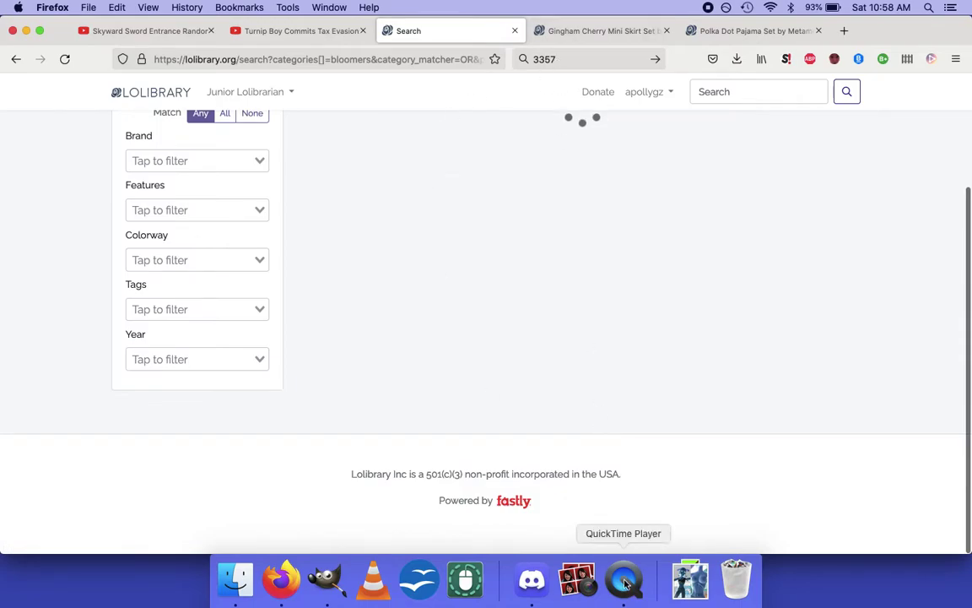
scroll(459, 397, "down", 1)
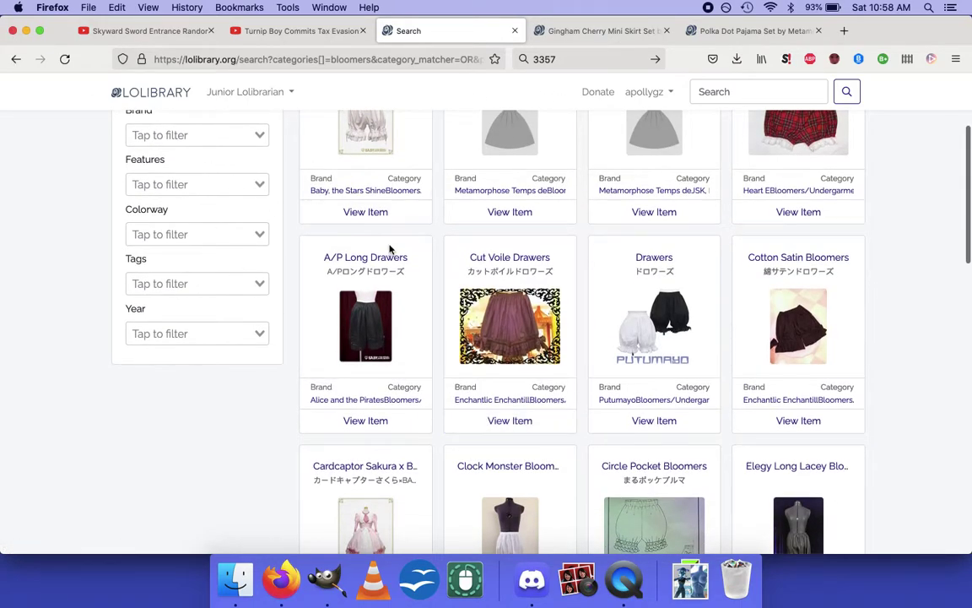
scroll(391, 251, "up", 3)
middle_click(377, 220)
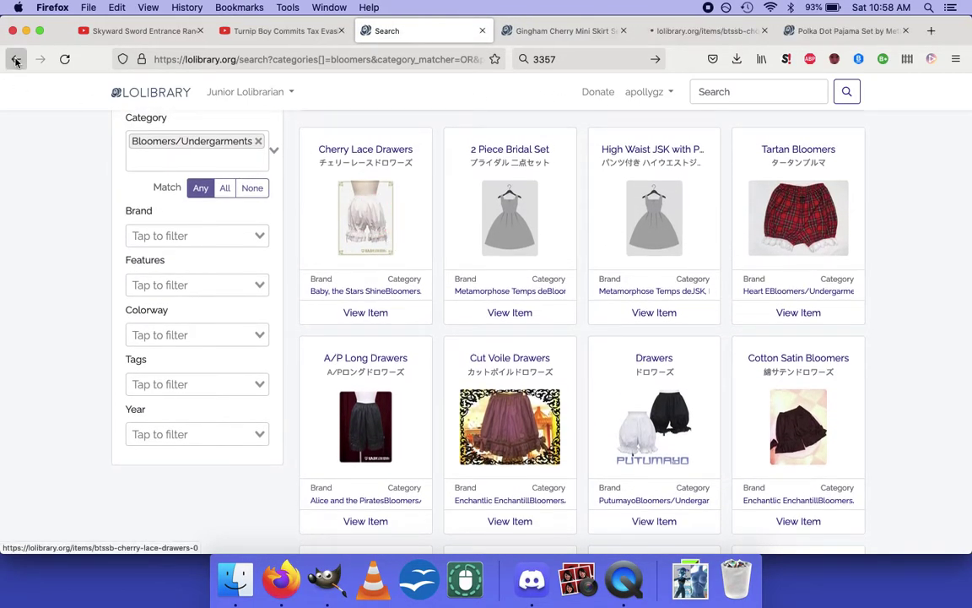
Browse the rest of results page 6 and open the Alice and the Pirates Torchon Lace Drawers in a new tab.
scroll(527, 342, "down", 3)
scroll(527, 342, "down", 10)
scroll(803, 135, "up", 3)
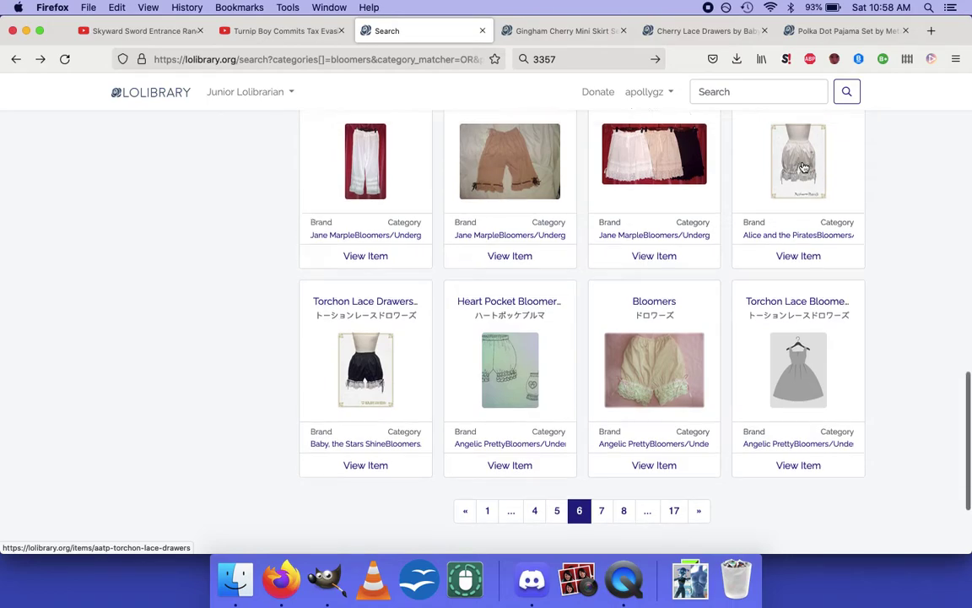
scroll(806, 165, "up", 3)
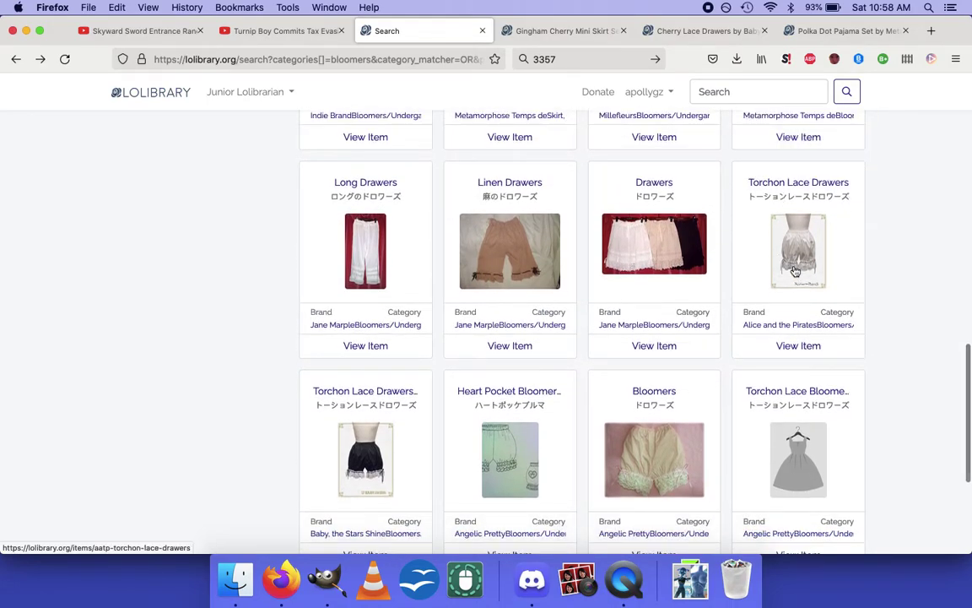
right_click(795, 270)
left_click(714, 236)
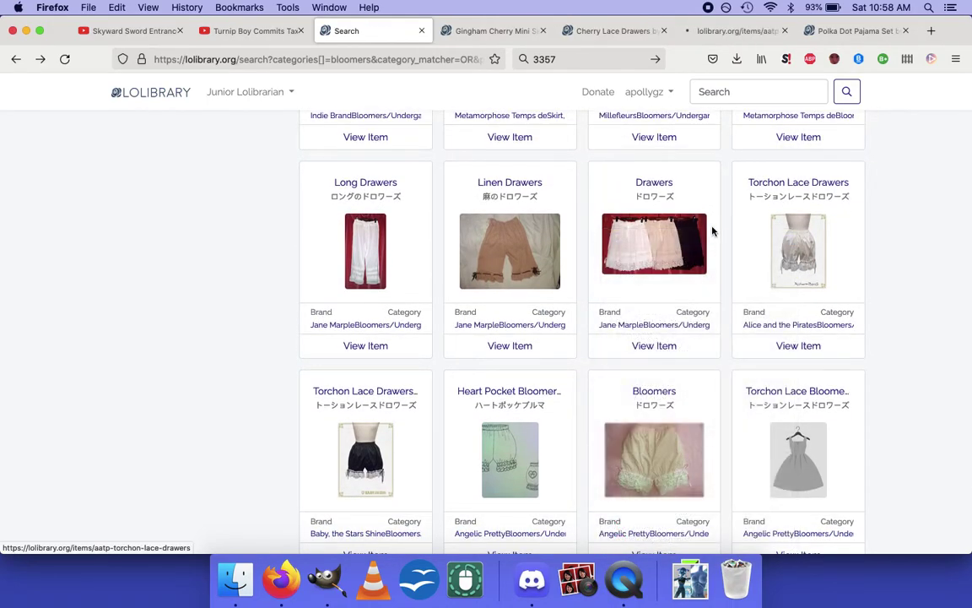
scroll(427, 174, "down", 5)
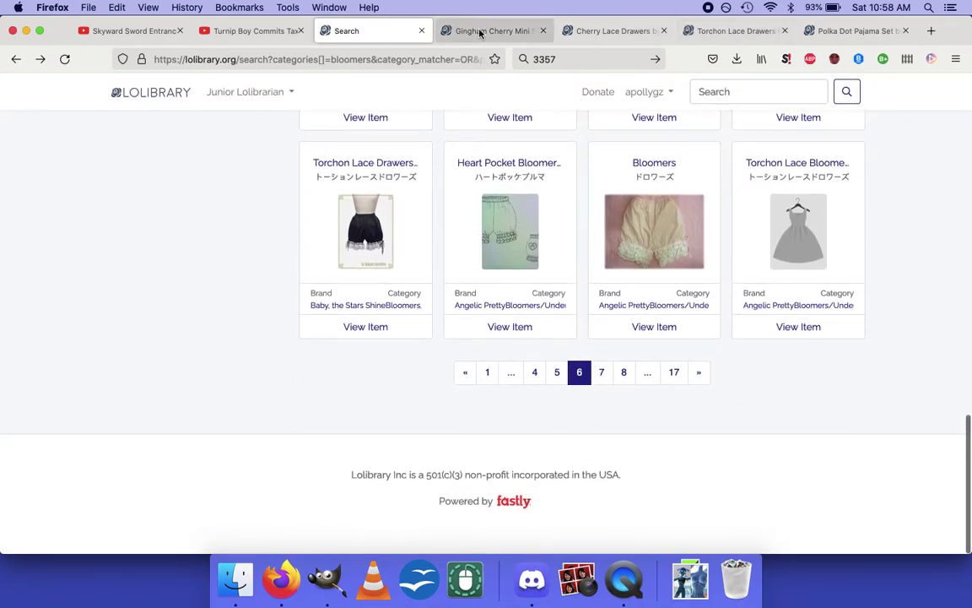
Capture a screenshot of the whole Images gallery on the Gingham Cherry Mini Skirt Set page.
left_click(481, 31)
scroll(477, 261, "down", 15)
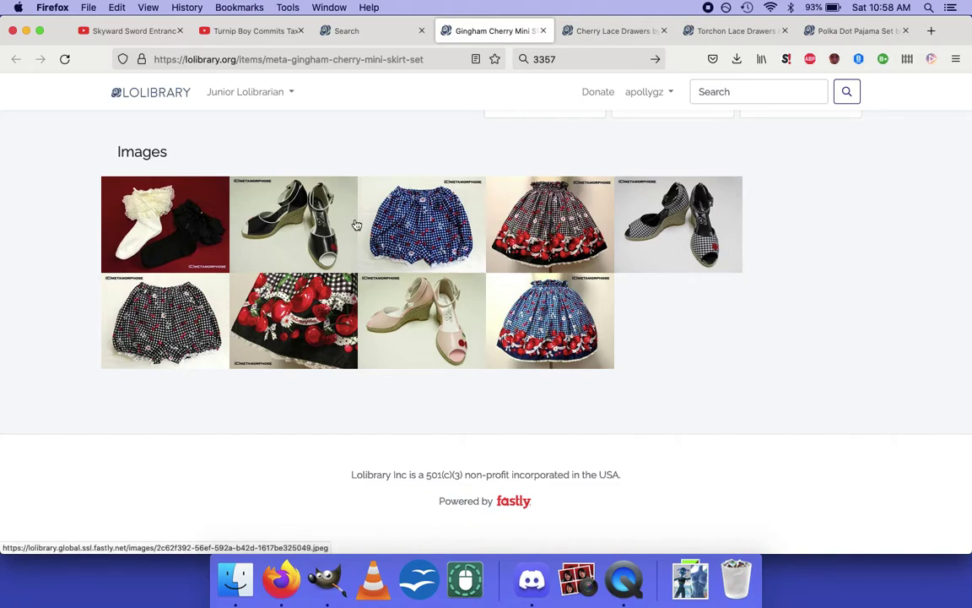
key("super+shift+4")
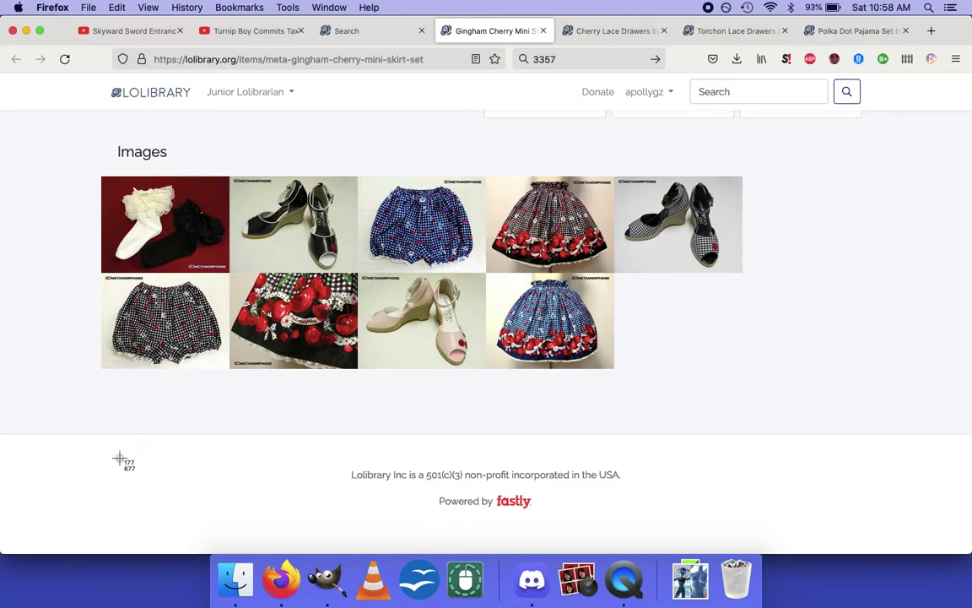
left_click_drag(93, 379, 777, 163)
Switch to GIMP, add the gallery screenshot as a layer along the canvas's lower edge, and stack it directly above the Background layer.
left_click(327, 579)
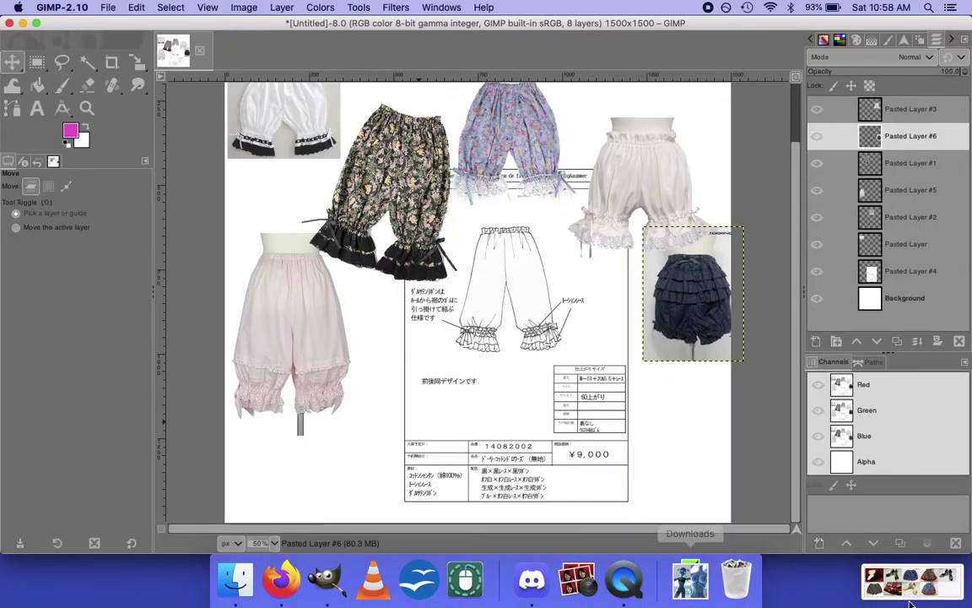
left_click_drag(945, 579, 543, 480)
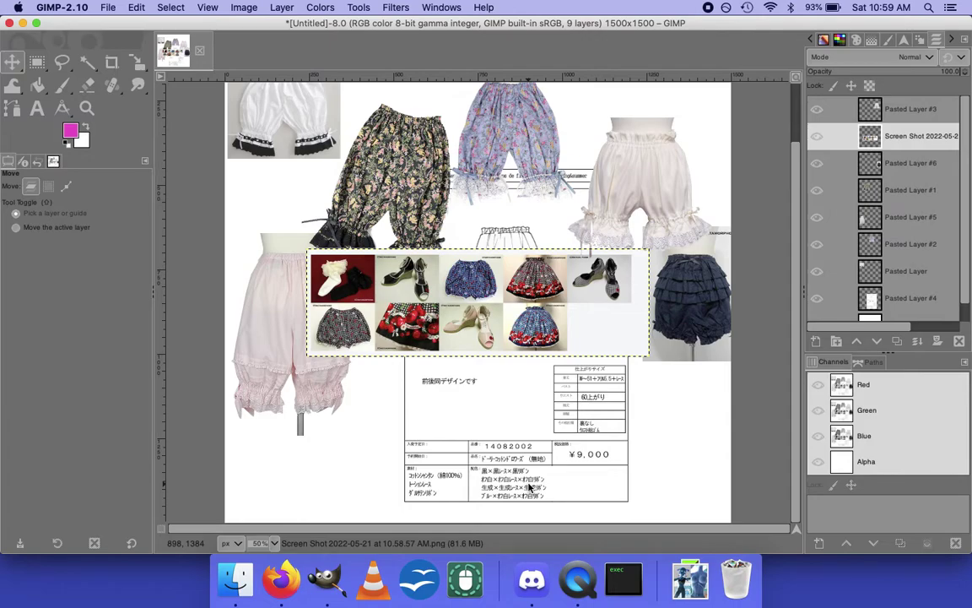
left_click_drag(501, 312, 513, 478)
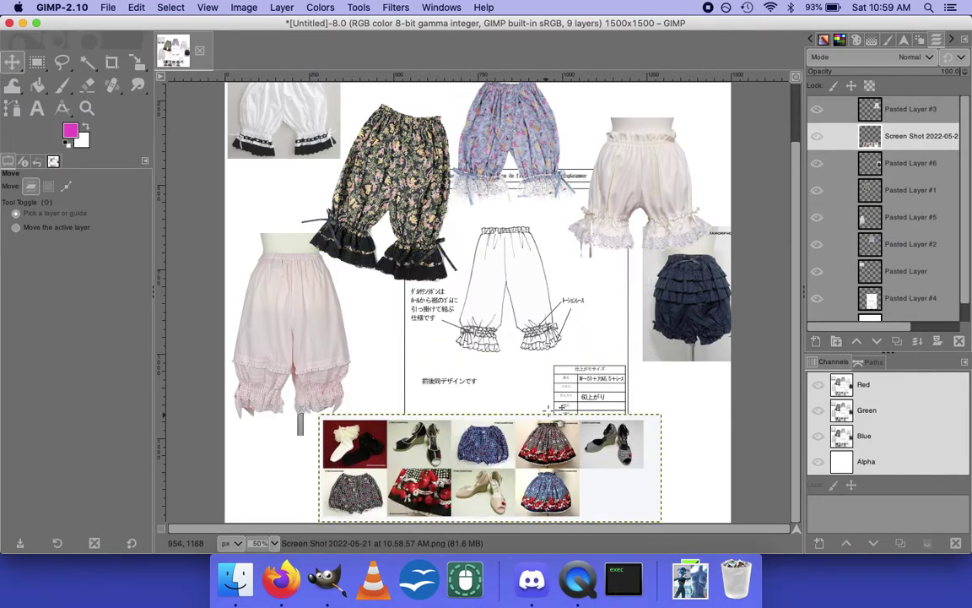
left_click_drag(874, 136, 876, 293)
left_click(878, 254)
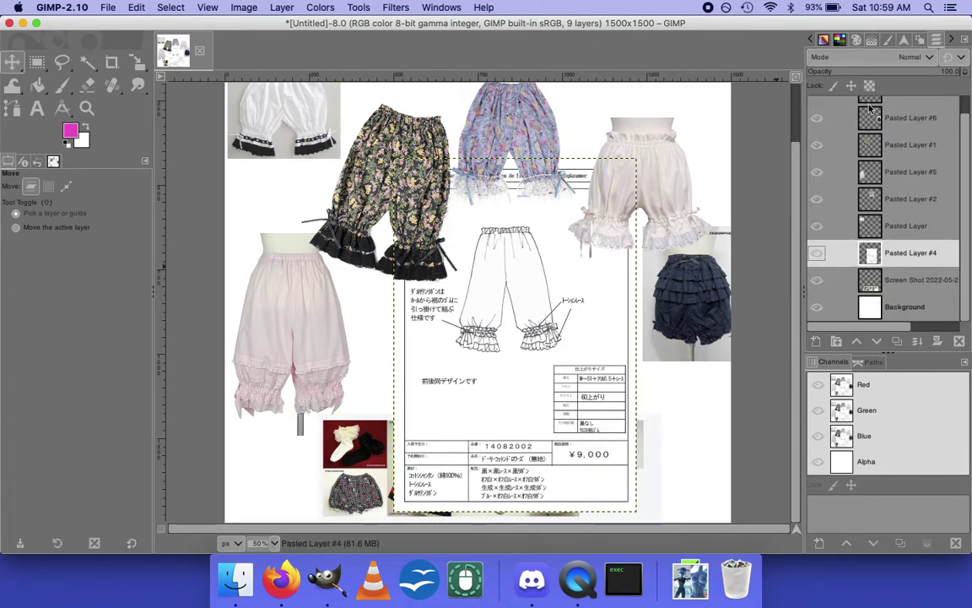
Set the technical drawing layer's blend mode to Multiply and move the gallery screenshot layer slightly up and right on the canvas.
left_click(858, 54)
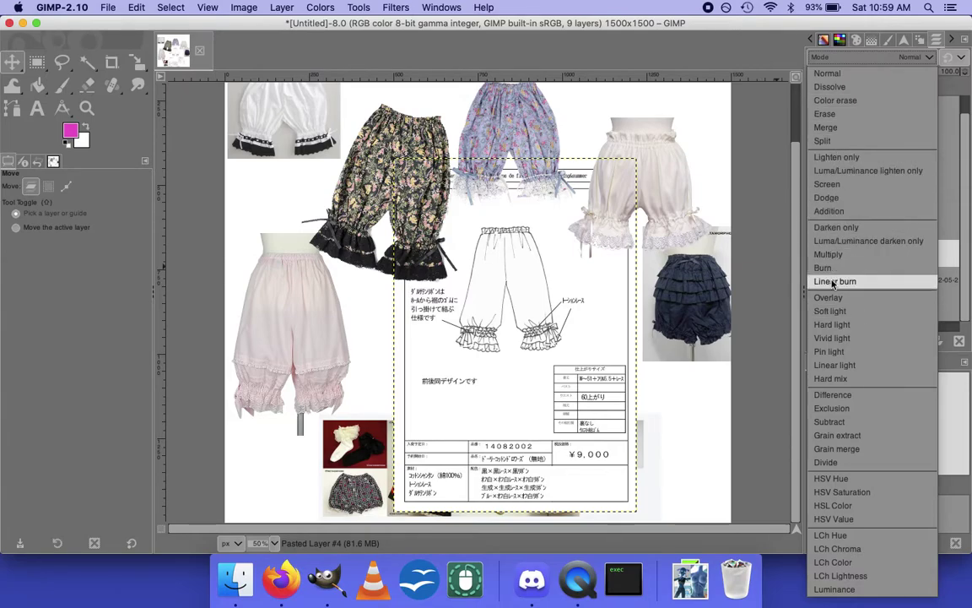
left_click(836, 254)
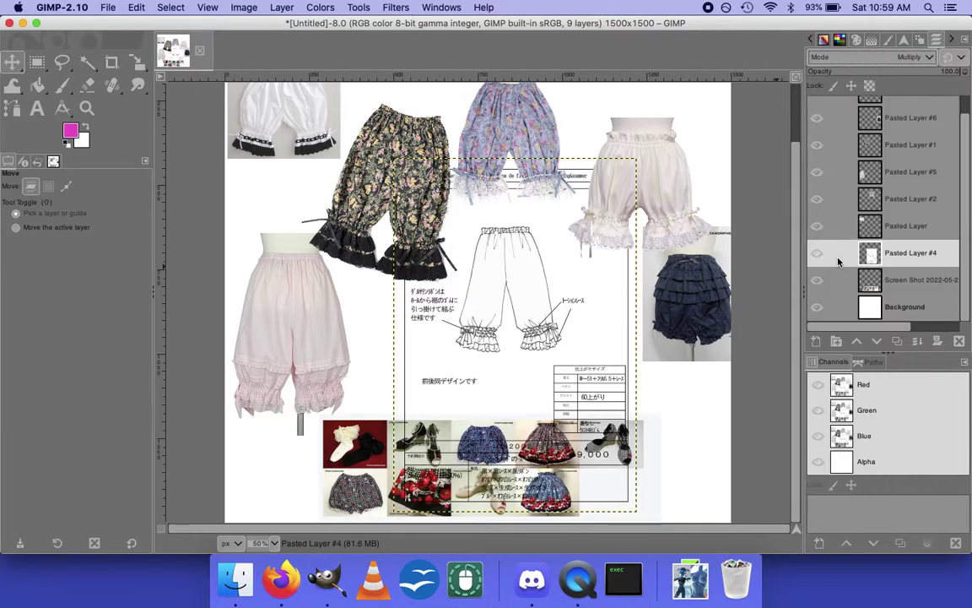
left_click(878, 283)
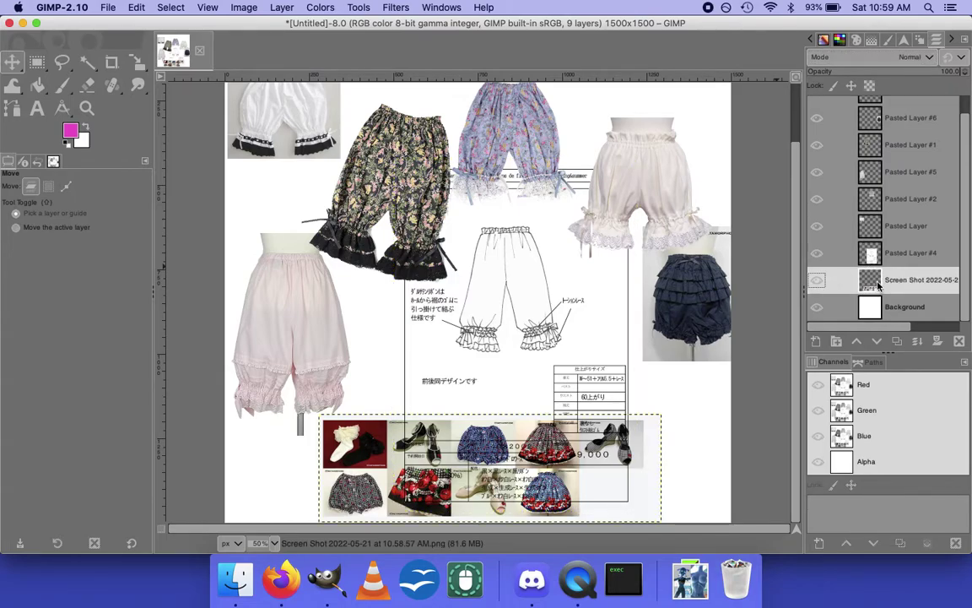
left_click_drag(650, 498, 667, 461)
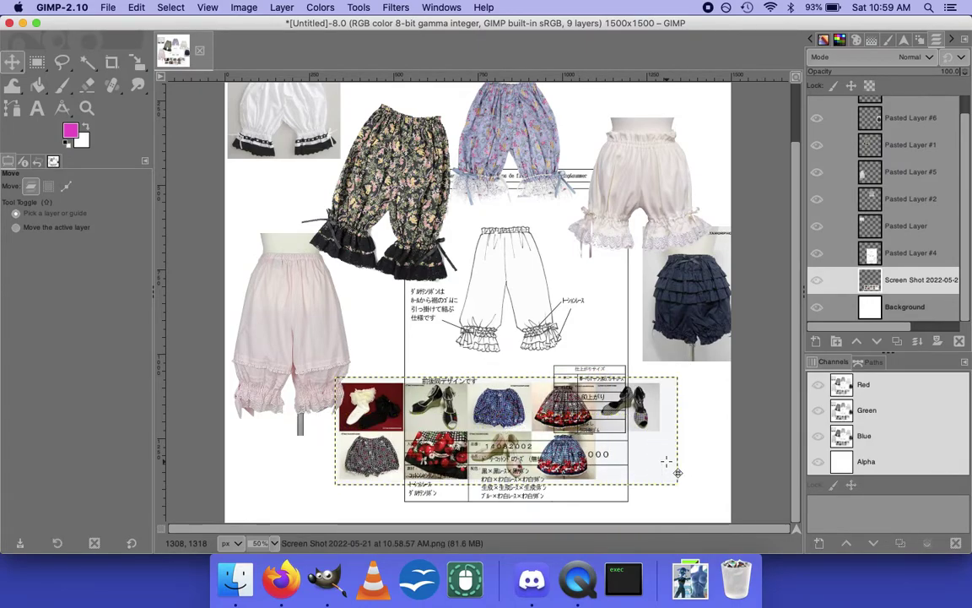
Switch to Firefox, close the Gingham Cherry Mini Skirt Set page and bring the Cherry Lace Drawers photo into view.
key("super+Tab")
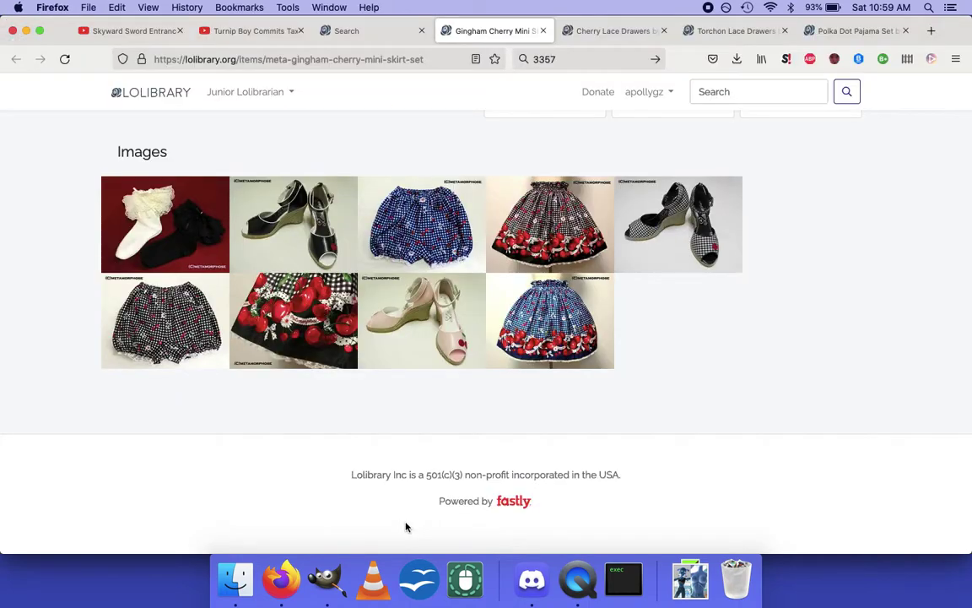
left_click(544, 30)
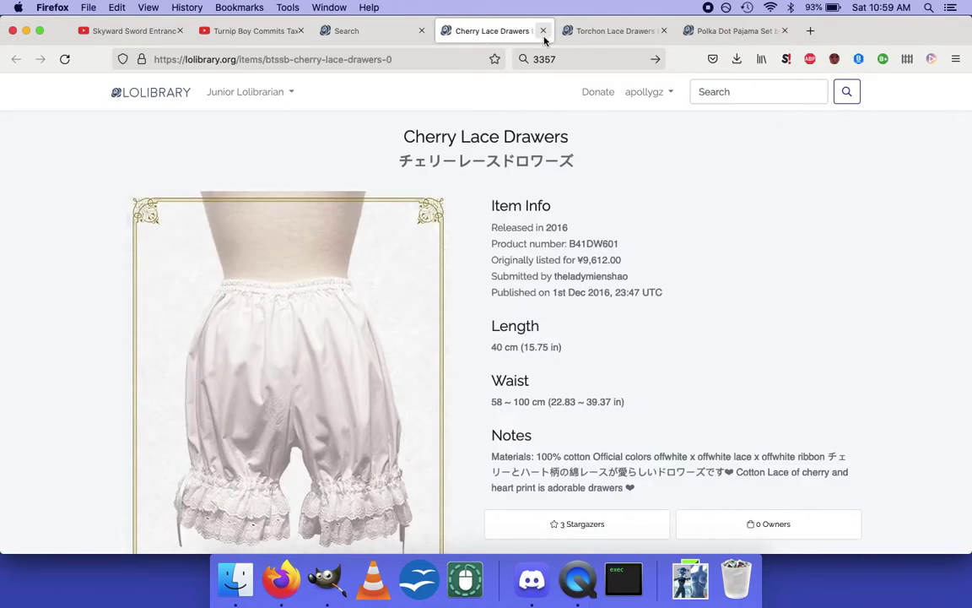
scroll(514, 102, "down", 5)
scroll(302, 186, "up", 1)
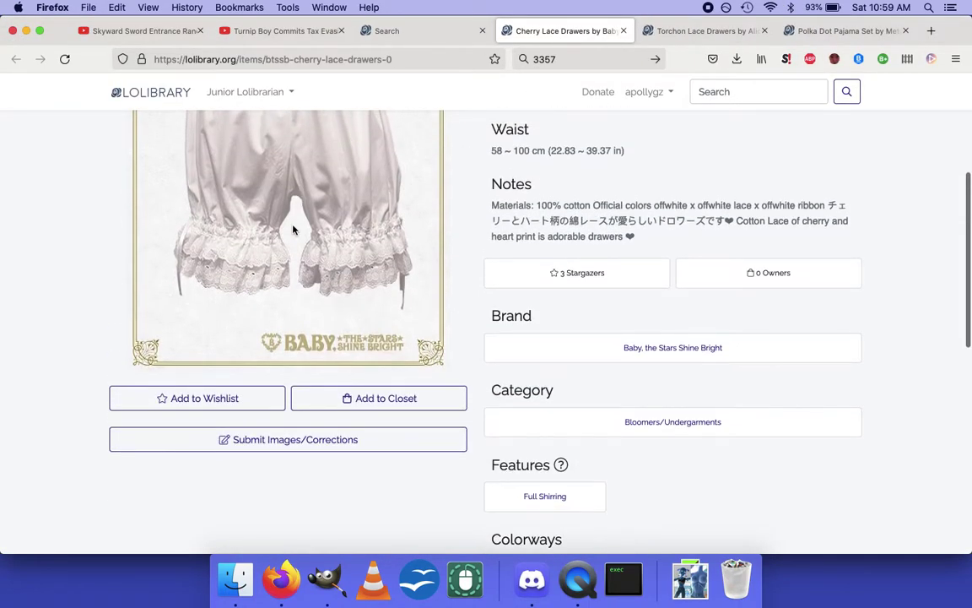
Copy the Cherry Lace Drawers photo and paste it into the GIMP image as a new layer.
right_click(293, 224)
left_click(350, 260)
key("super+Tab")
key("super+v")
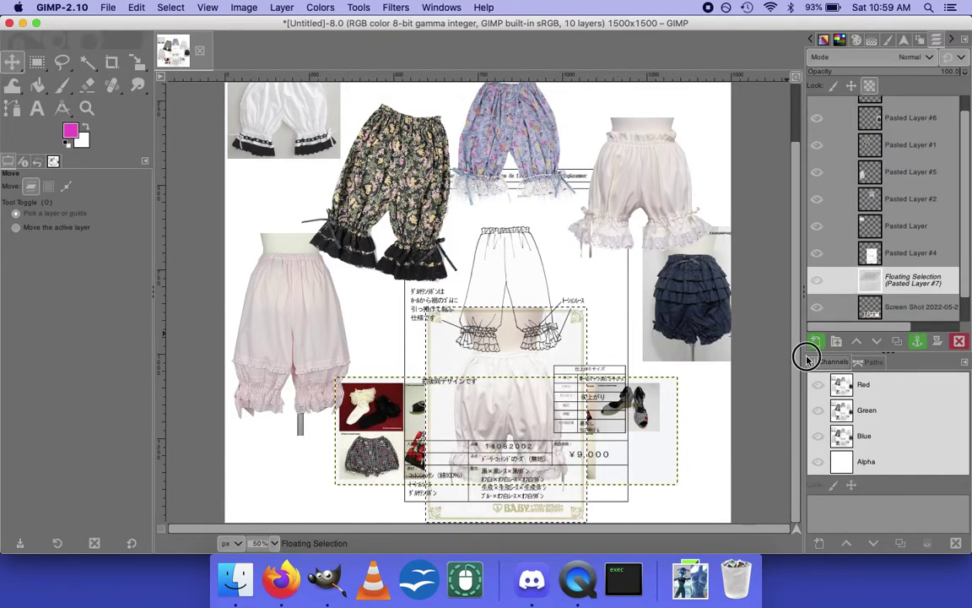
left_click(816, 341)
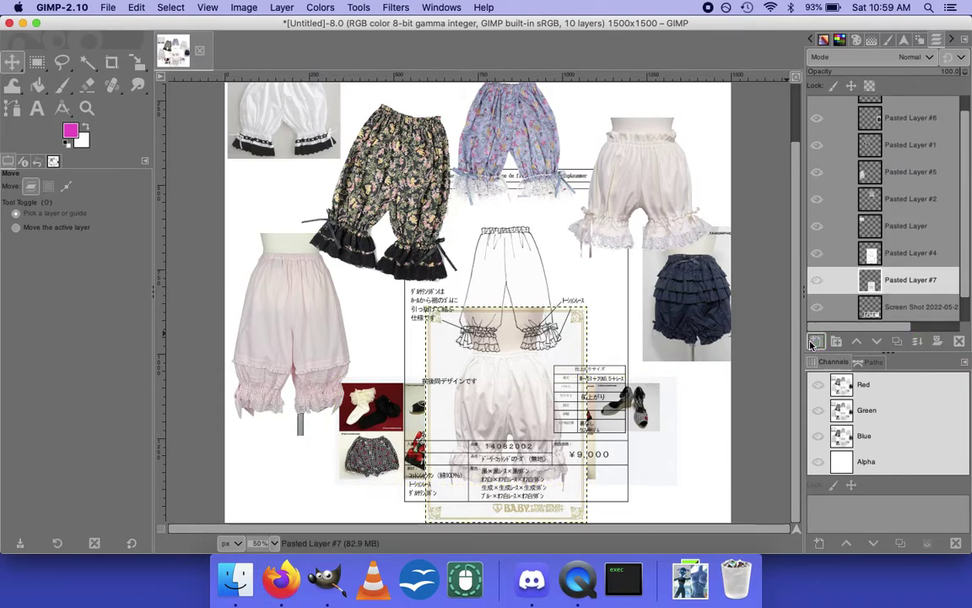
Restack the Cherry Lace Drawers layer so it sits directly above the technical drawing layer, with nothing selected.
mouse_move(901, 272)
left_mouse_down()
mouse_move(879, 224)
mouse_move(887, 115)
left_mouse_up()
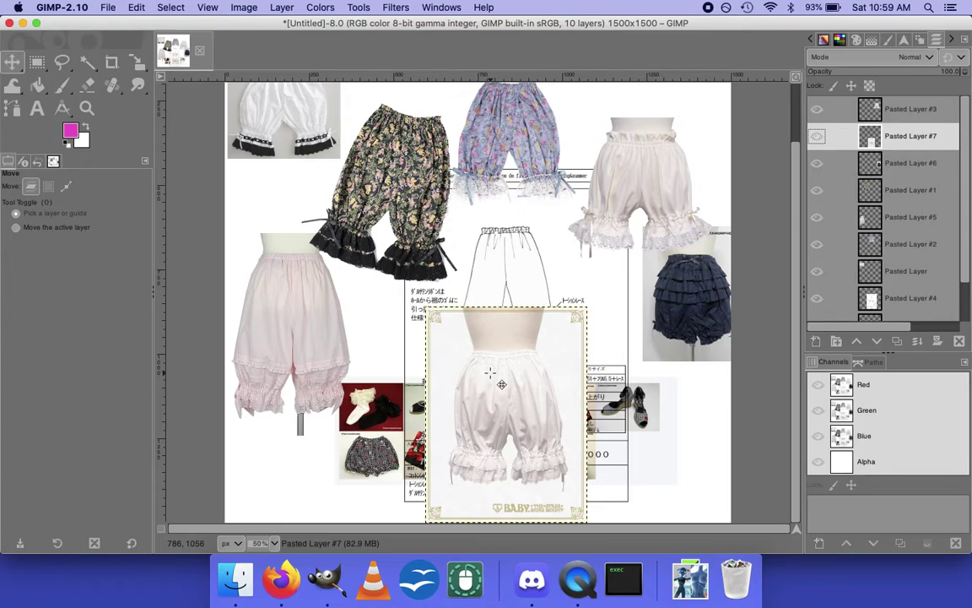
key("u")
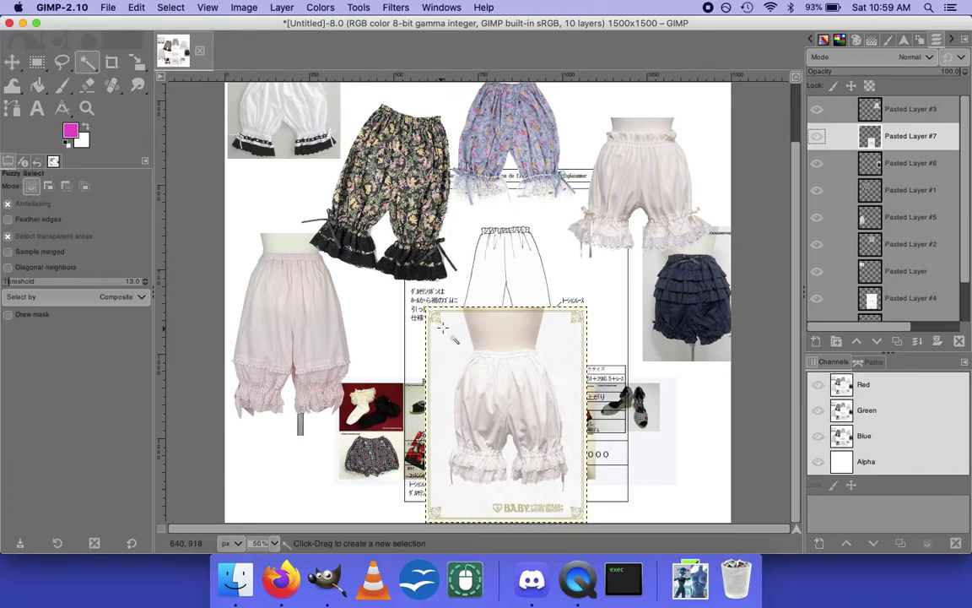
left_click(452, 350)
key("super+shift+a")
left_click_drag(865, 153, 880, 287)
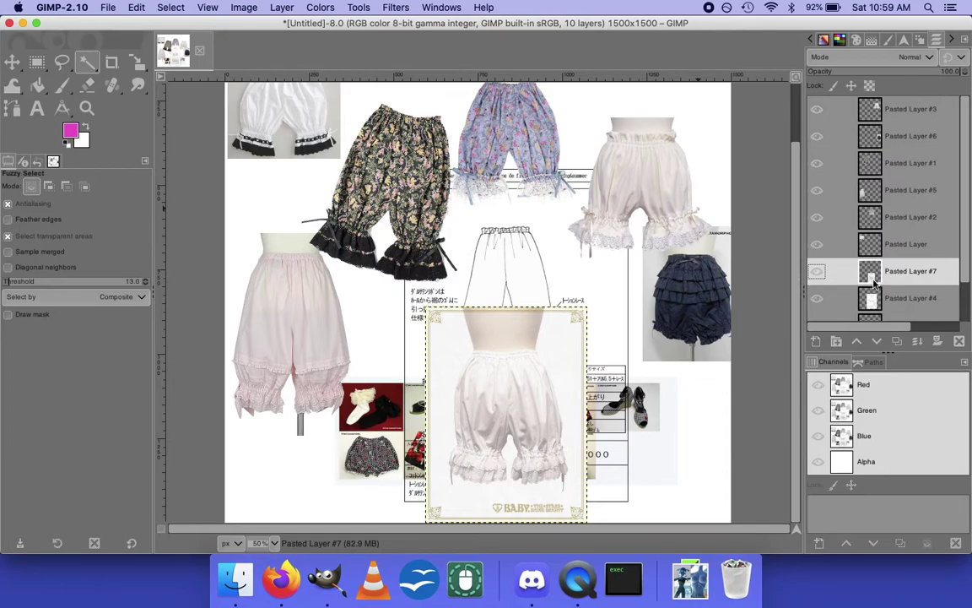
Move the Cherry Lace Drawers layer to the canvas's lower-right corner under the navy bloomers and set its blend mode to Multiply.
key("m")
left_click_drag(540, 350, 707, 380)
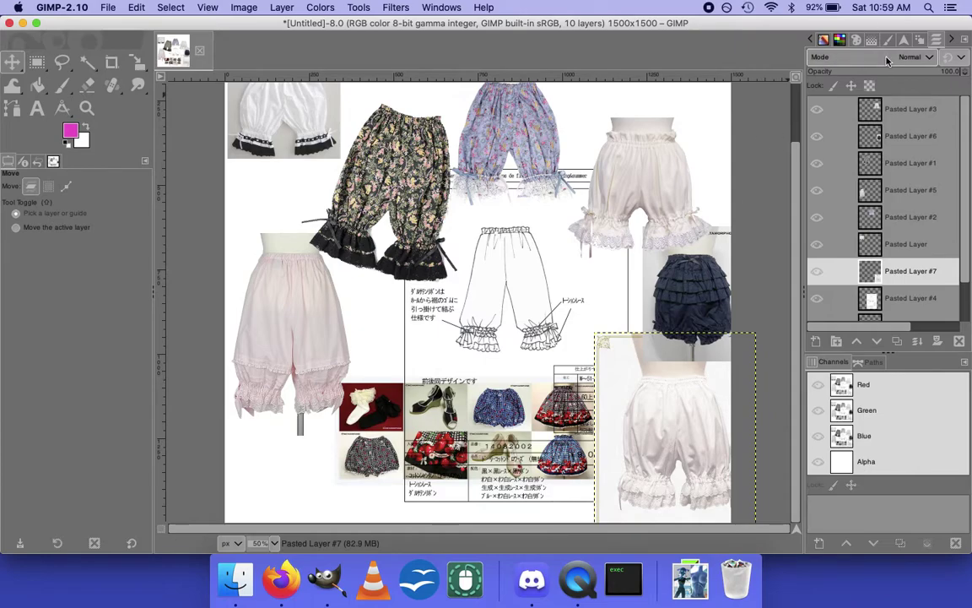
left_click(869, 56)
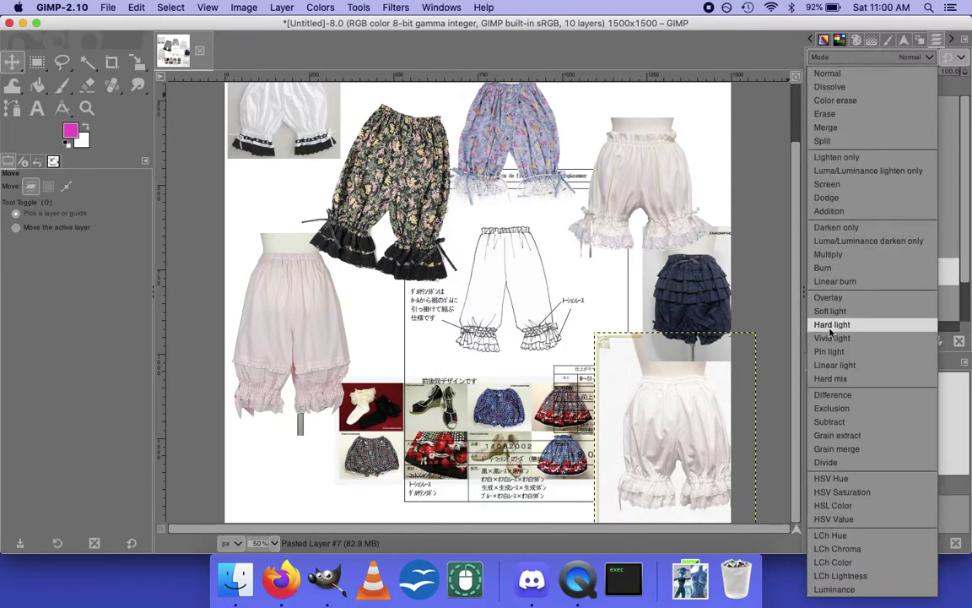
left_click(829, 254)
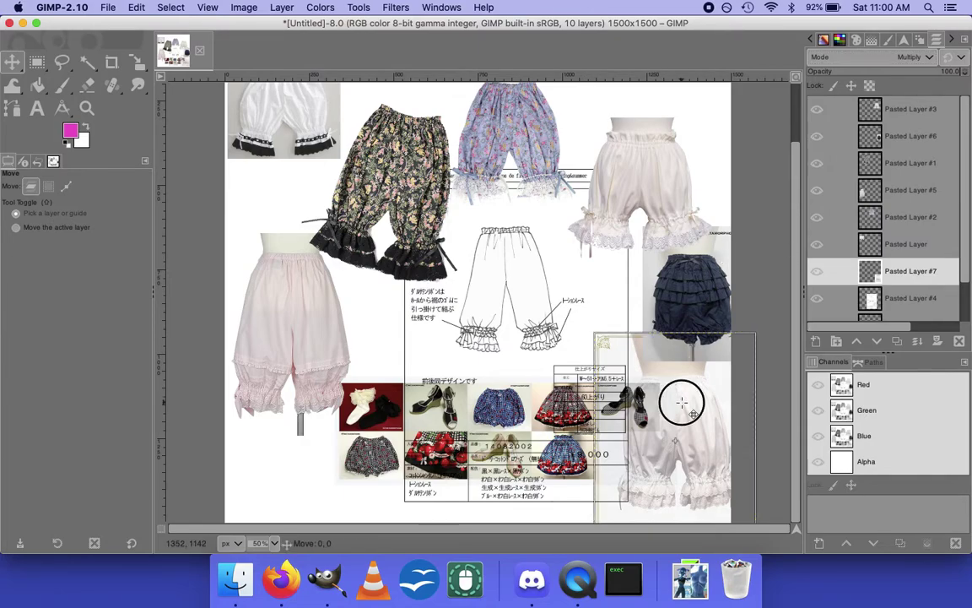
left_click_drag(681, 402, 682, 412)
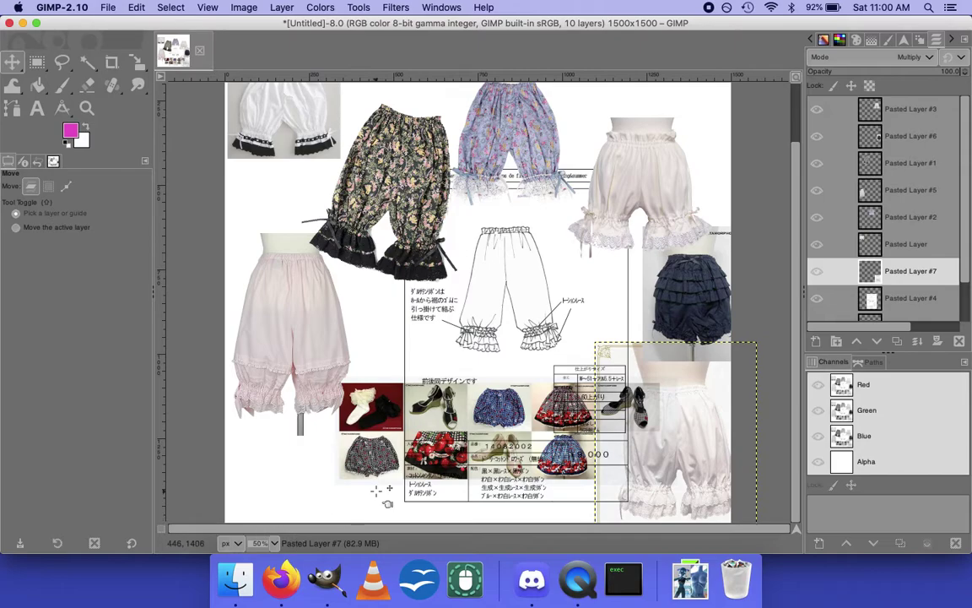
left_click_drag(701, 427, 703, 412)
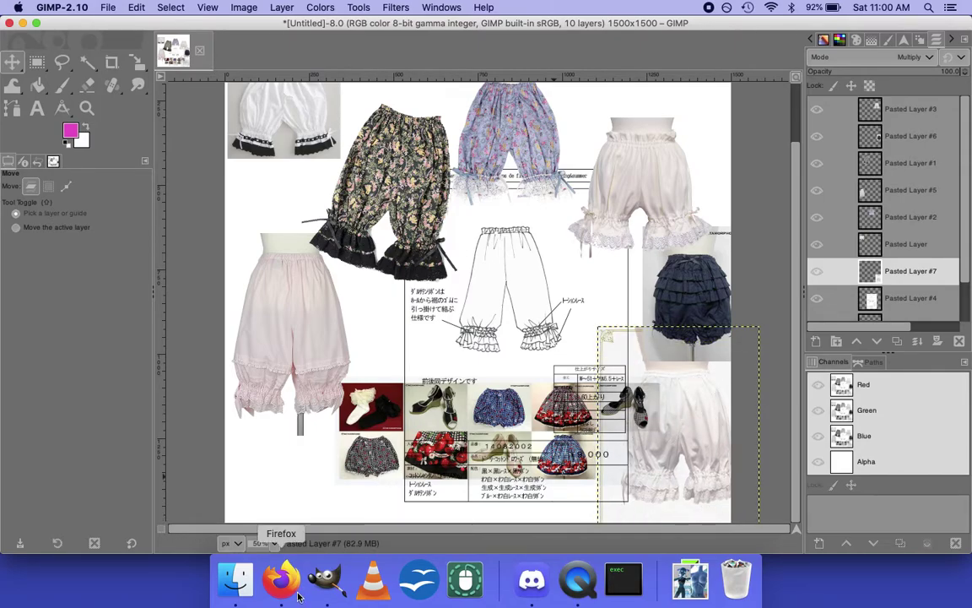
Switch to Firefox and advance the Lolibrary bloomers search results to page 7.
left_click(281, 579)
scroll(623, 441, "down", 1)
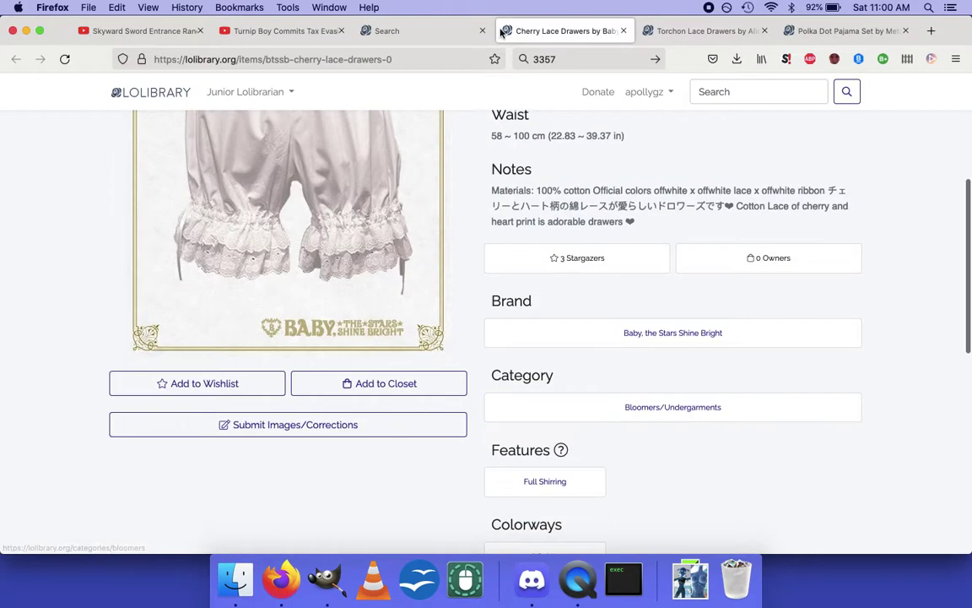
left_click(451, 30)
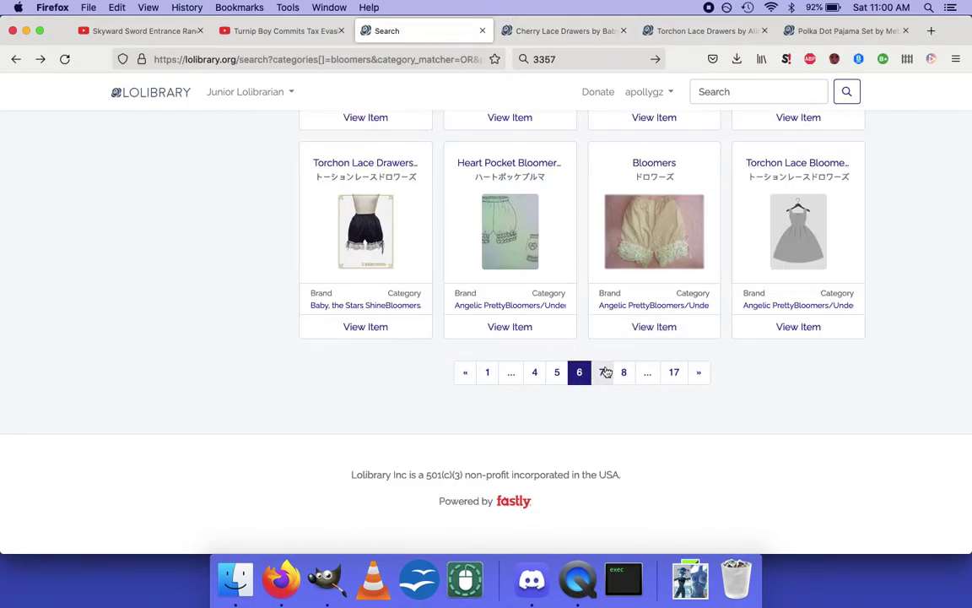
left_click(604, 372)
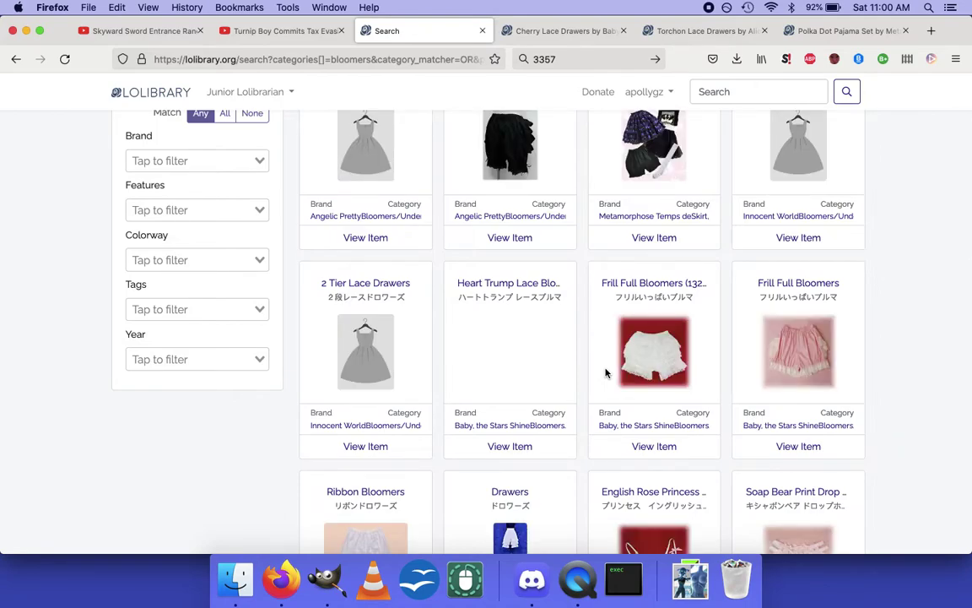
key("super+Tab")
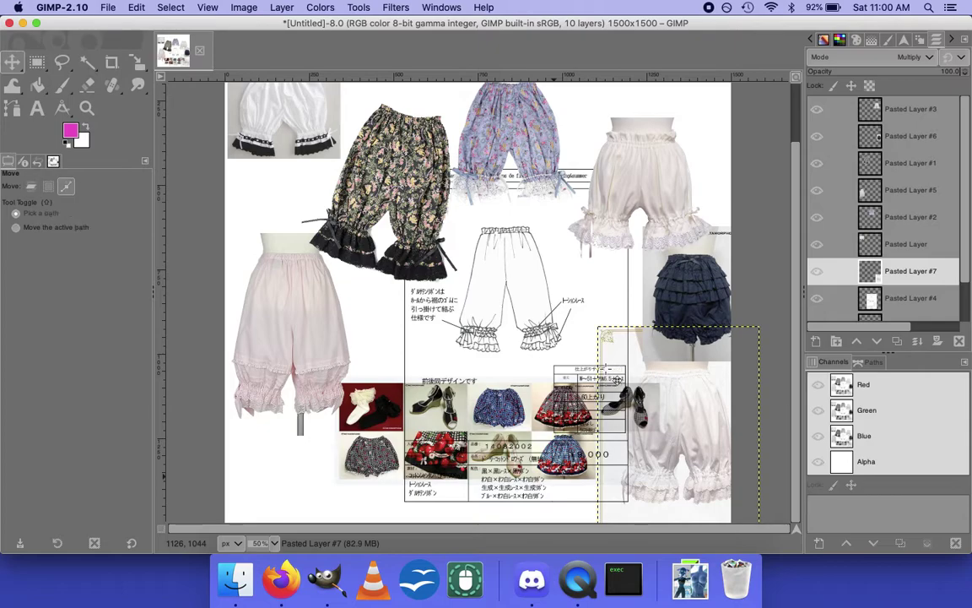
key("super+Tab")
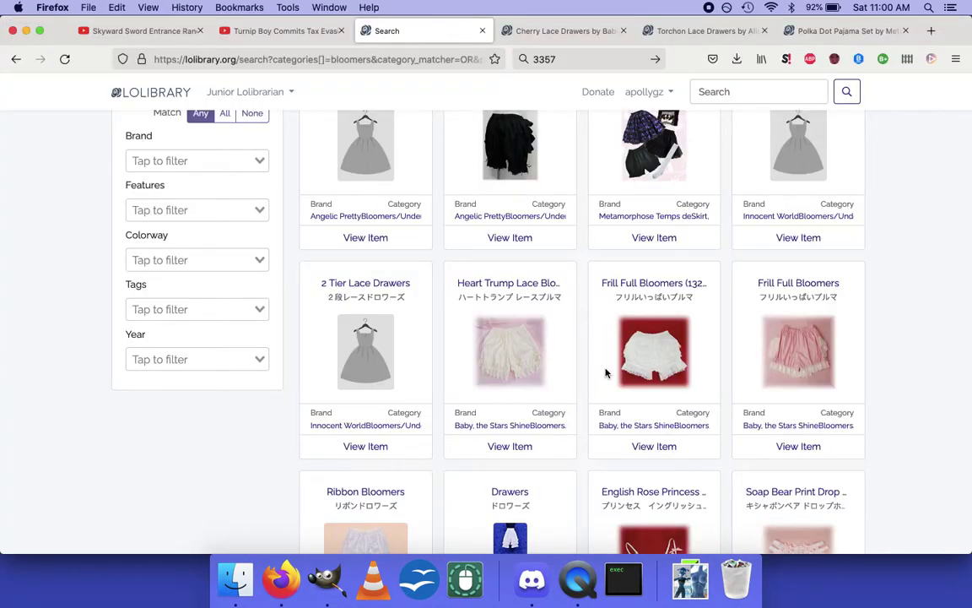
Open a new Firefox window, load Google and search for "lolita bloomers".
key("super+n")
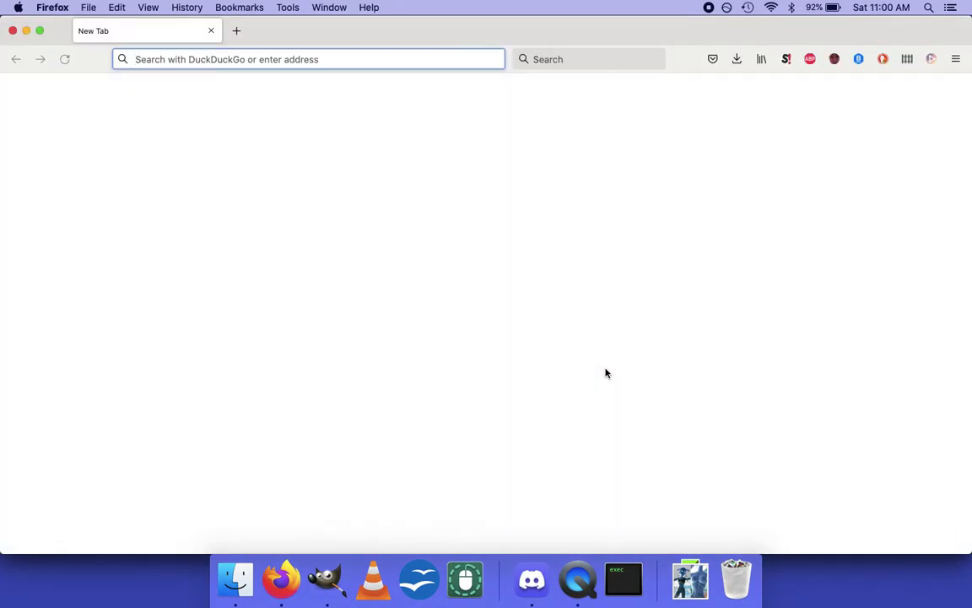
type("go")
key("Return")
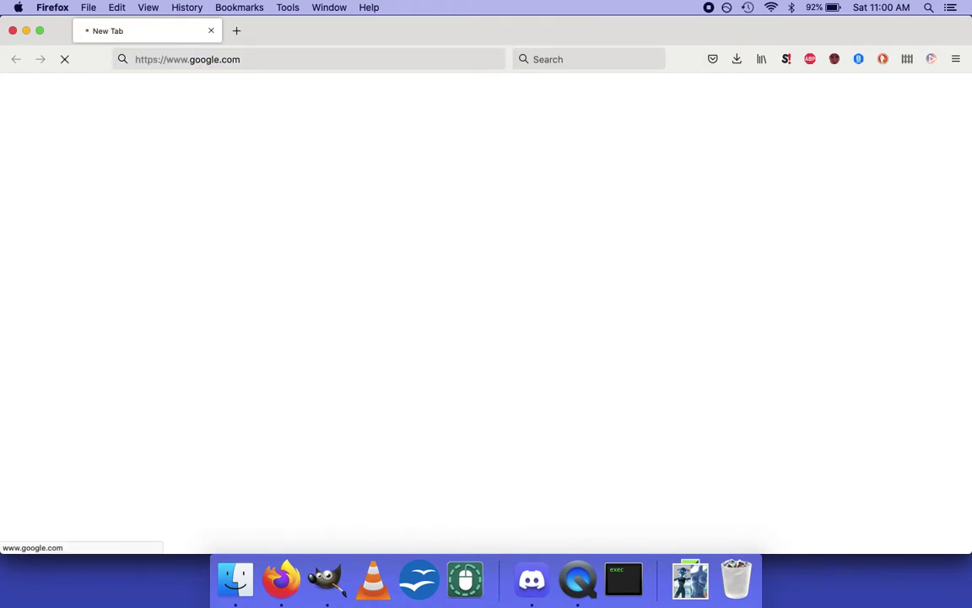
left_click(469, 251)
type("l")
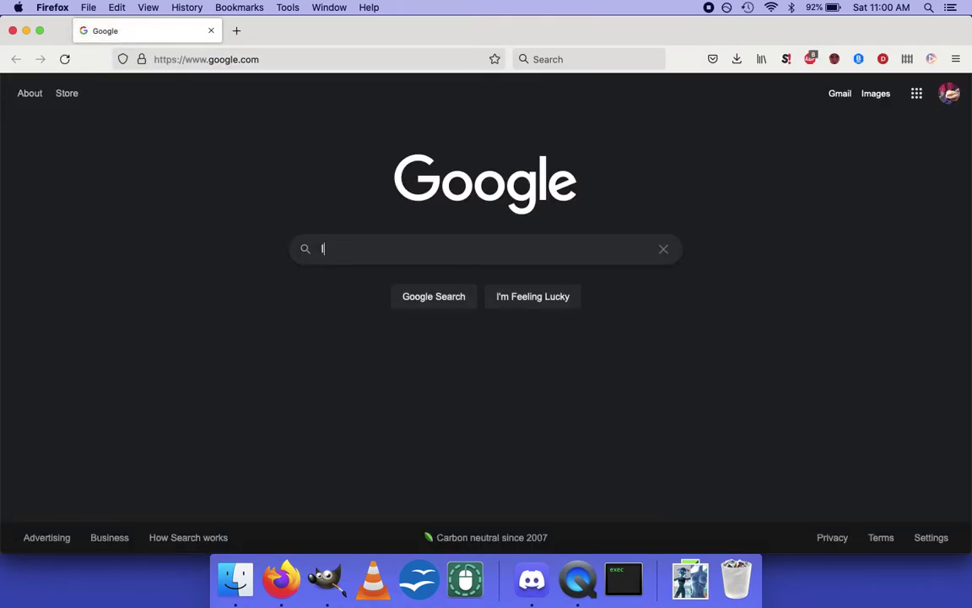
type("olita bloomers")
key("Return")
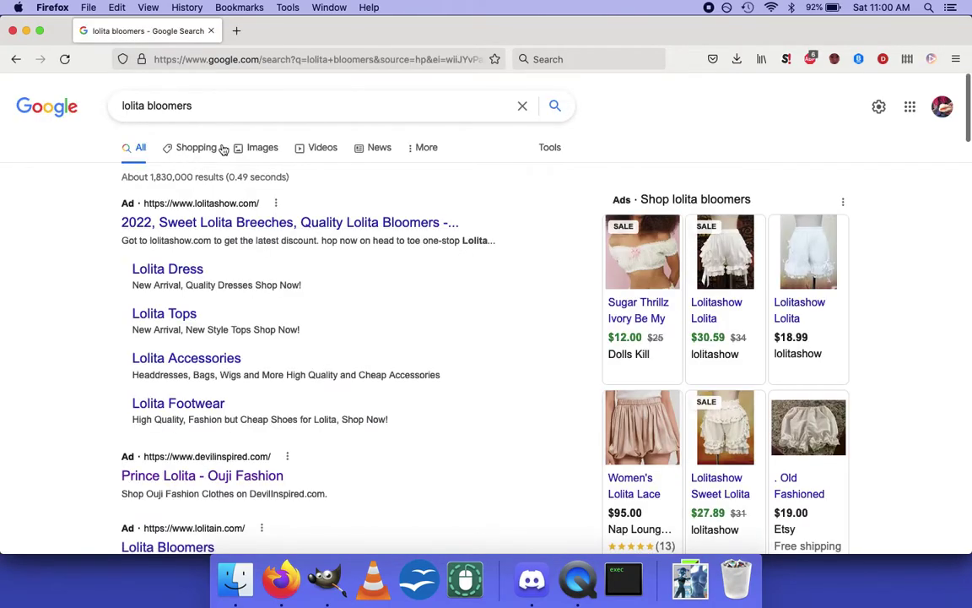
Show the image results for the lolita bloomers search and browse them for further pairs.
left_click(252, 149)
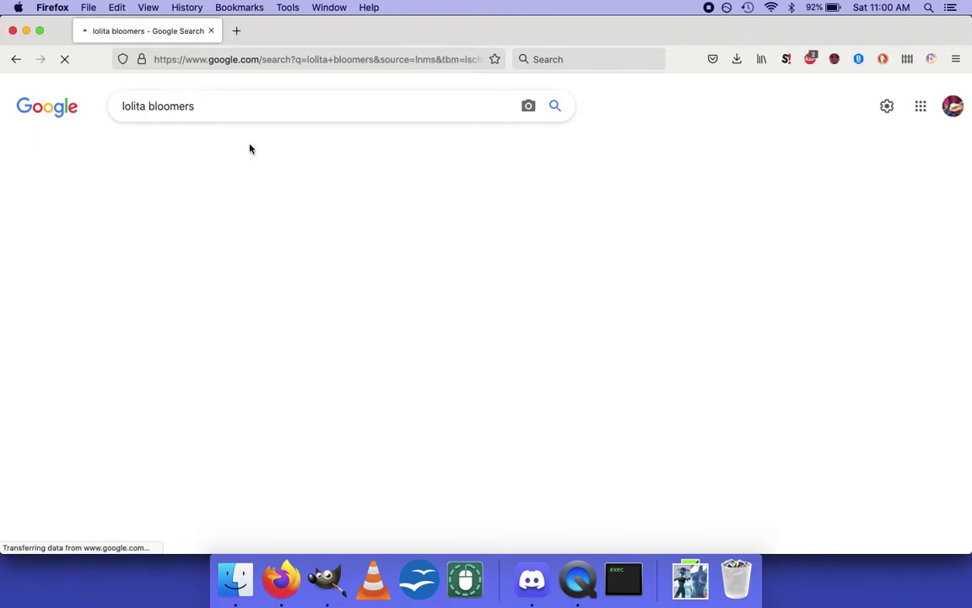
scroll(319, 226, "down", 1)
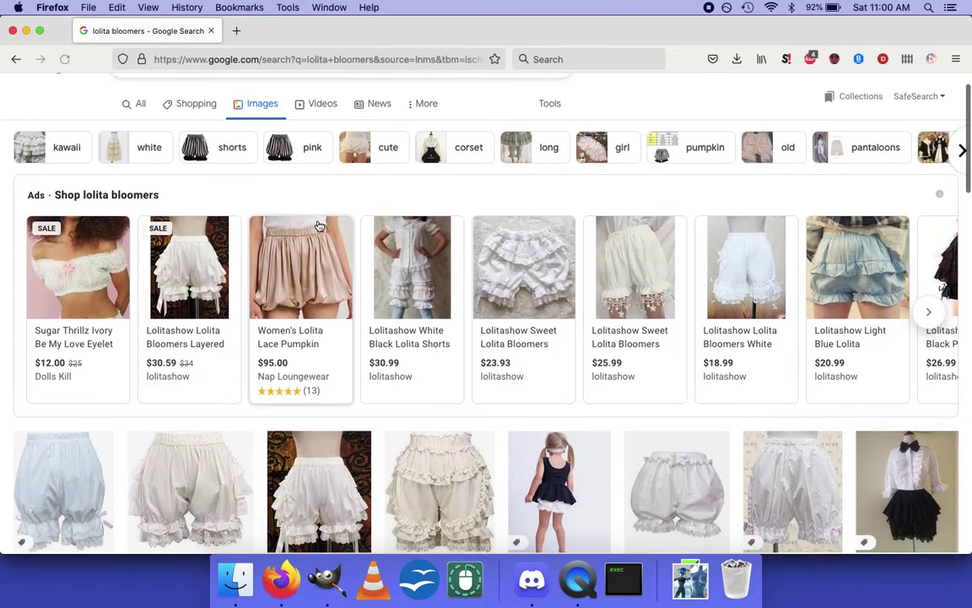
scroll(319, 225, "down", 5)
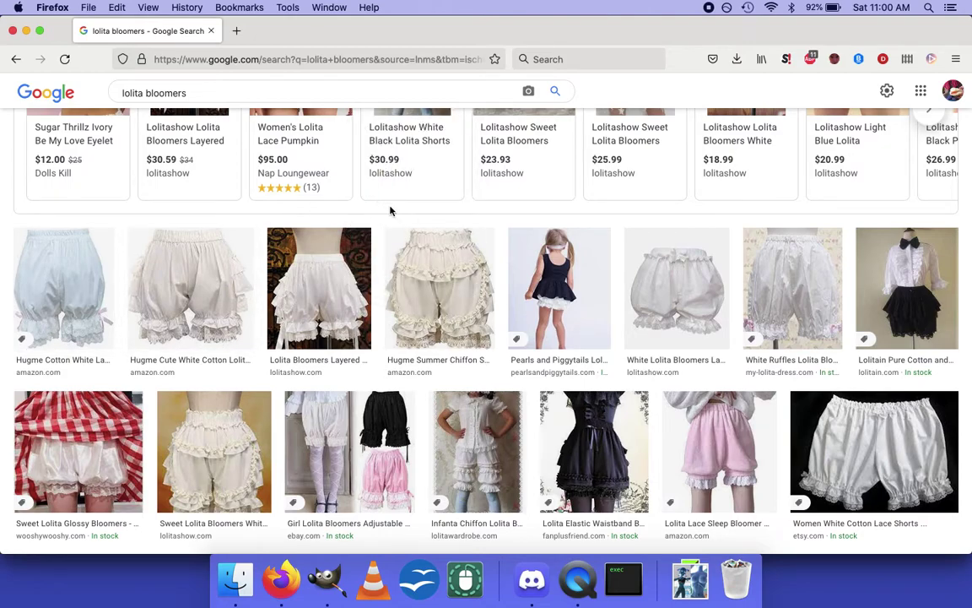
scroll(390, 210, "down", 1)
scroll(498, 190, "down", 2)
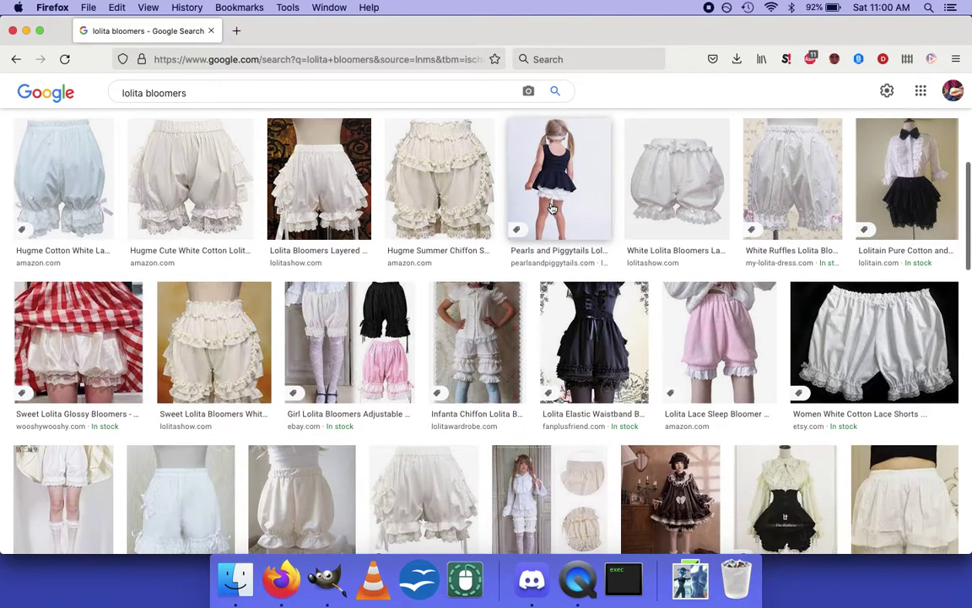
scroll(529, 282, "down", 1)
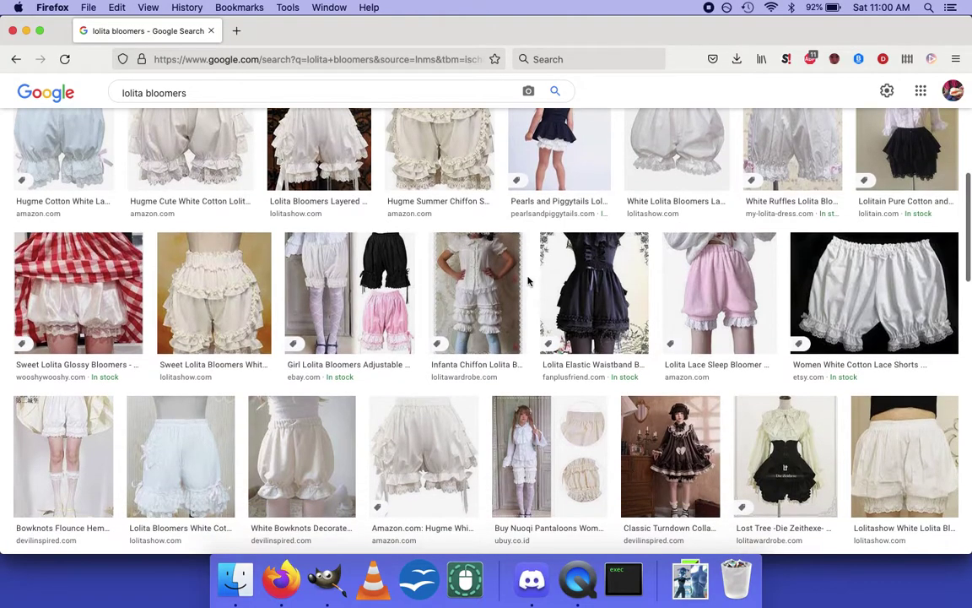
Copy the Infanta Chiffon Lolita Bloomers photo from the image results and paste it into the GIMP image as a new layer.
left_click(477, 287)
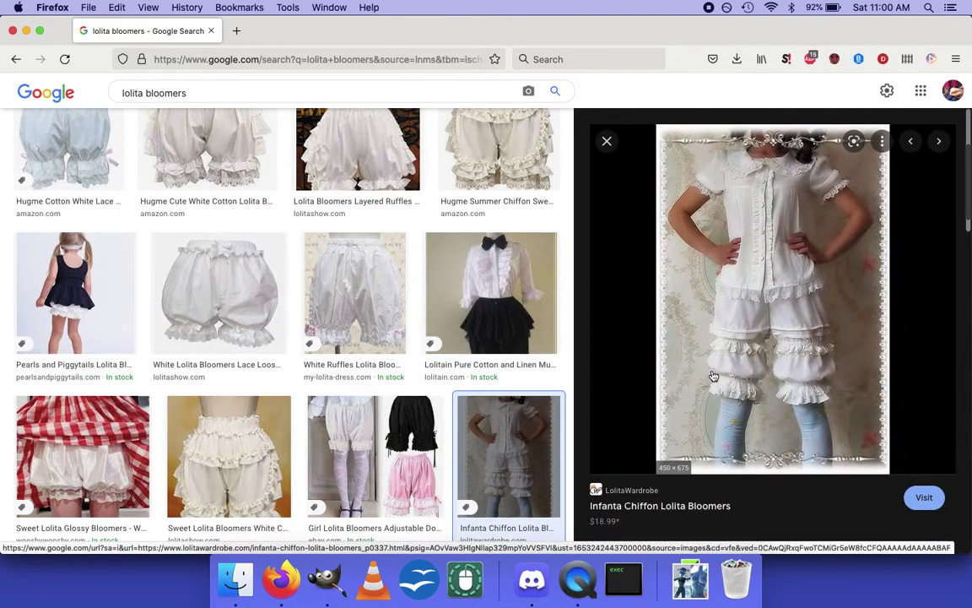
right_click(731, 342)
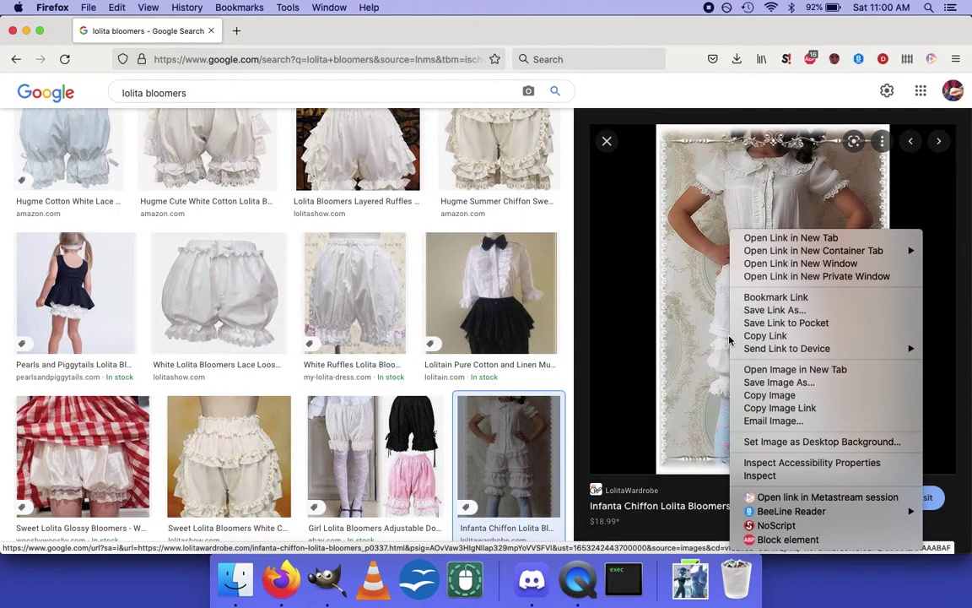
left_click(768, 396)
key("super+Tab")
key("super+v")
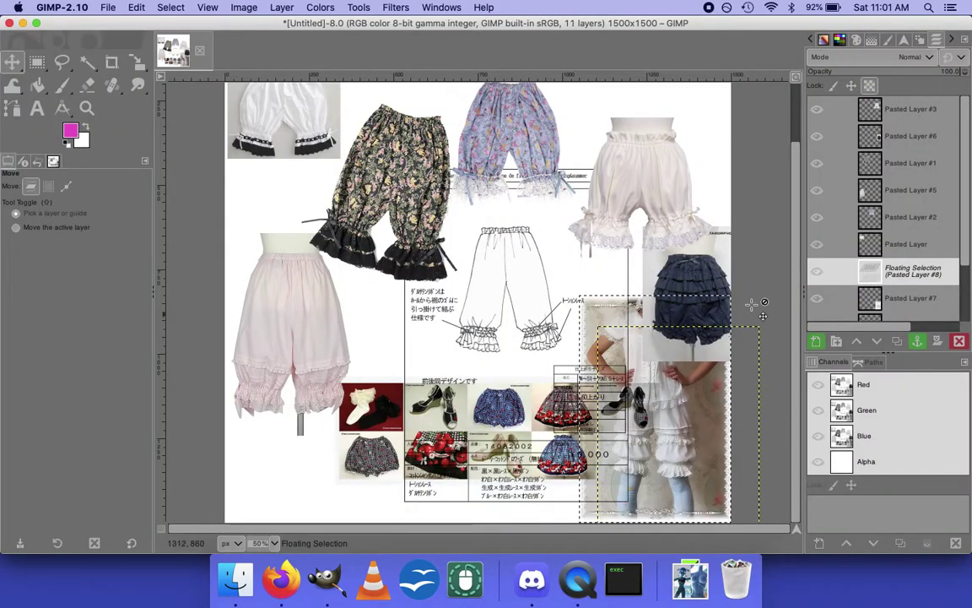
left_click(815, 341)
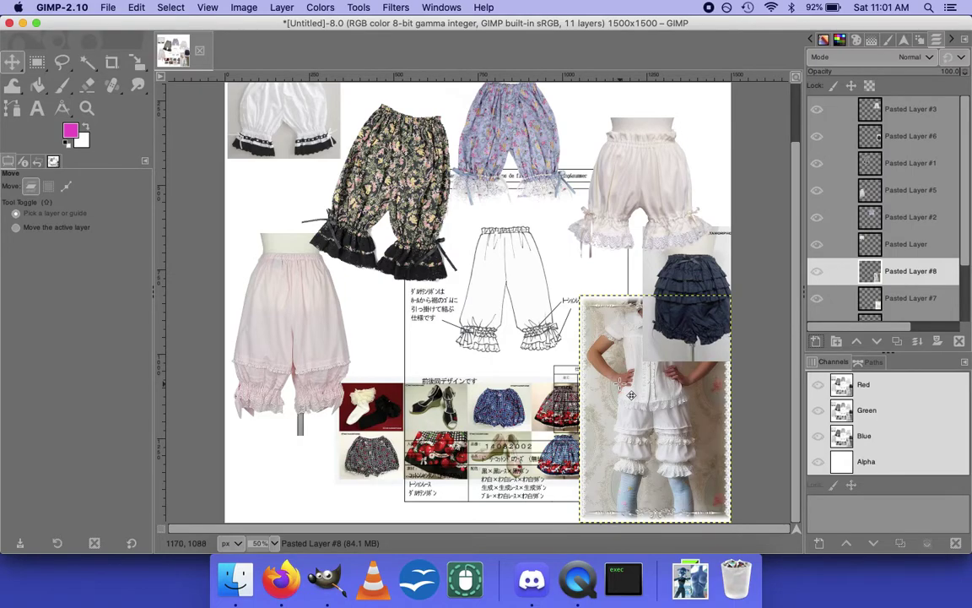
Move the pasted Infanta bloomers photo to the canvas's lower left corner, beneath the pink bloomers, and switch back to Firefox.
left_click_drag(633, 381, 255, 421)
key("super+Tab")
Browse the lolita bloomers image results for more pairs, previewing the White Bowknots Decorated Elastic Waist Plush Lolita Bloomers.
scroll(474, 256, "down", 5)
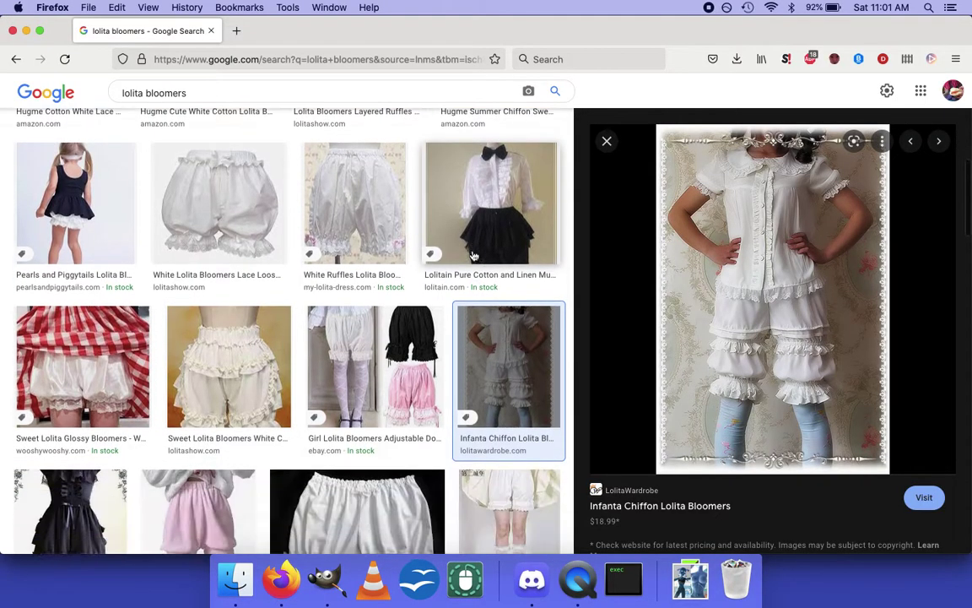
scroll(473, 256, "down", 4)
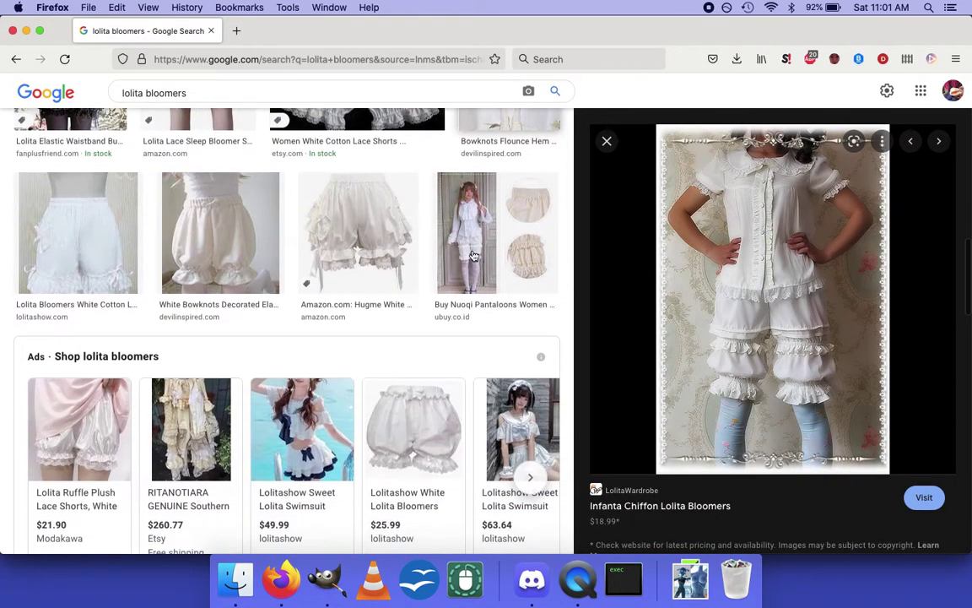
left_click(200, 265)
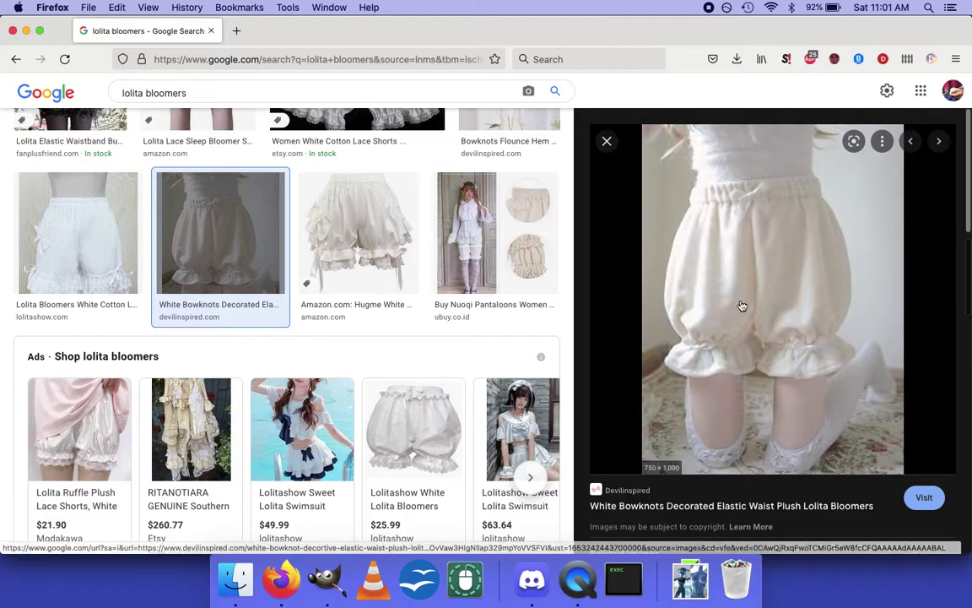
scroll(330, 349, "down", 8)
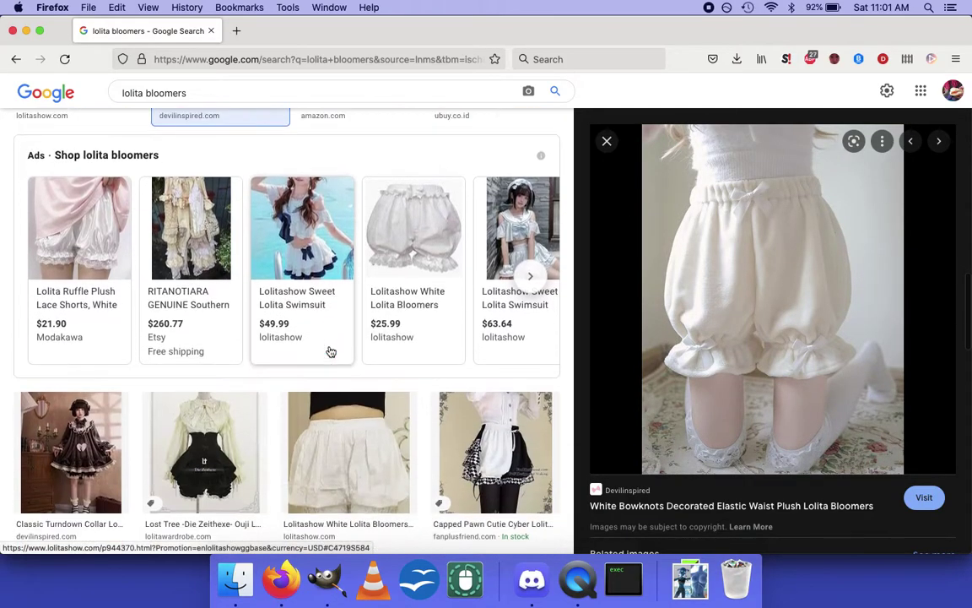
scroll(579, 368, "down", 2)
scroll(579, 368, "down", 3)
scroll(419, 401, "down", 10)
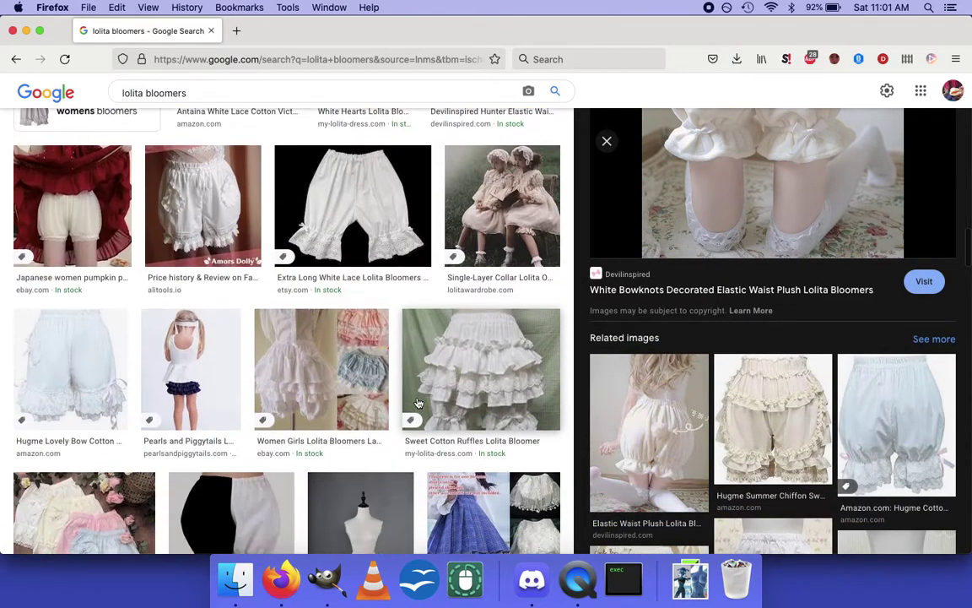
Search Google for "daily-lolita livejournal bloomers".
left_click(193, 60)
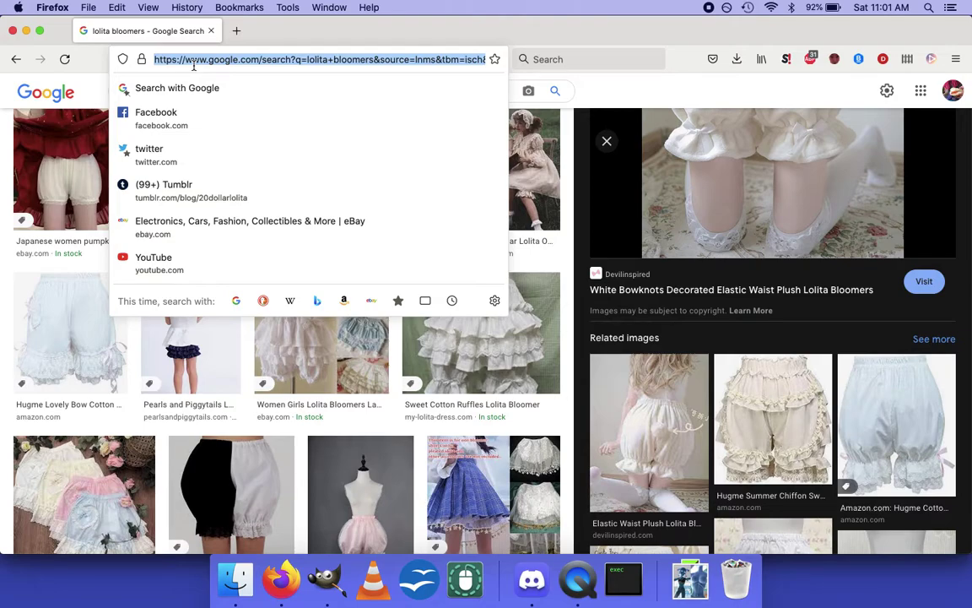
type("? ")
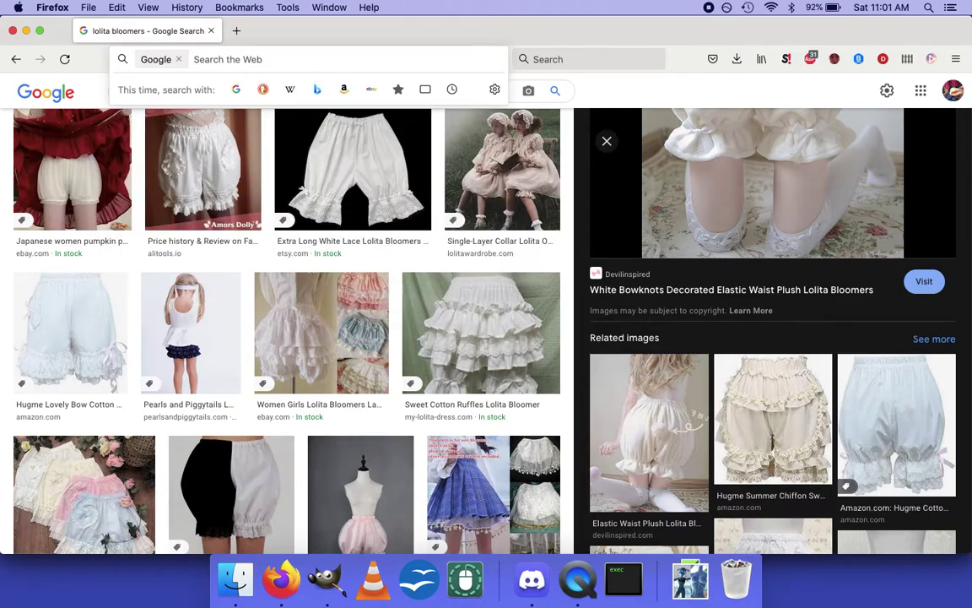
type("egl")
key("BackSpace")
key("BackSpace")
key("BackSpace")
type("daily0")
key("BackSpace")
type("-lolita live")
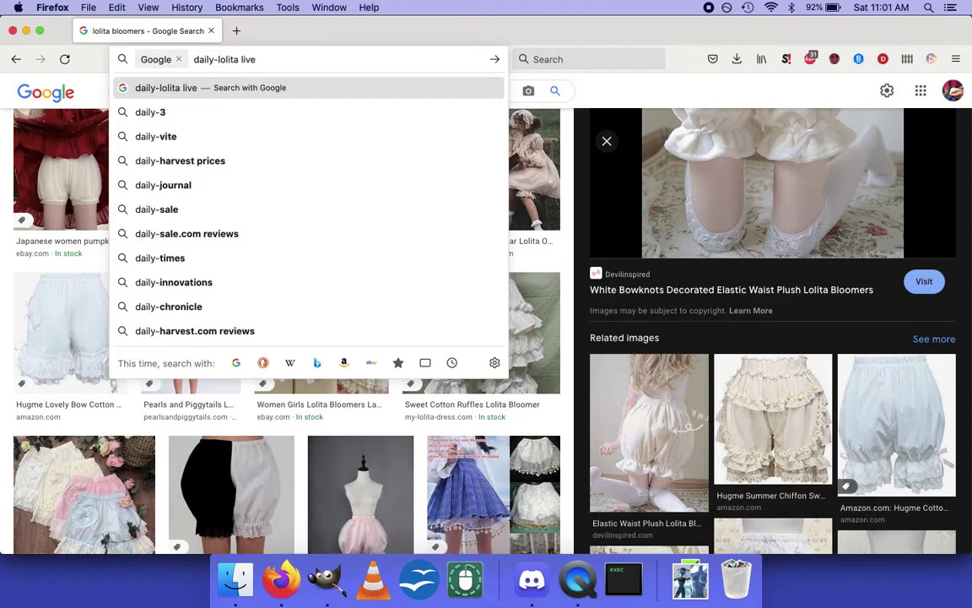
type("journal bloomers")
key("Return")
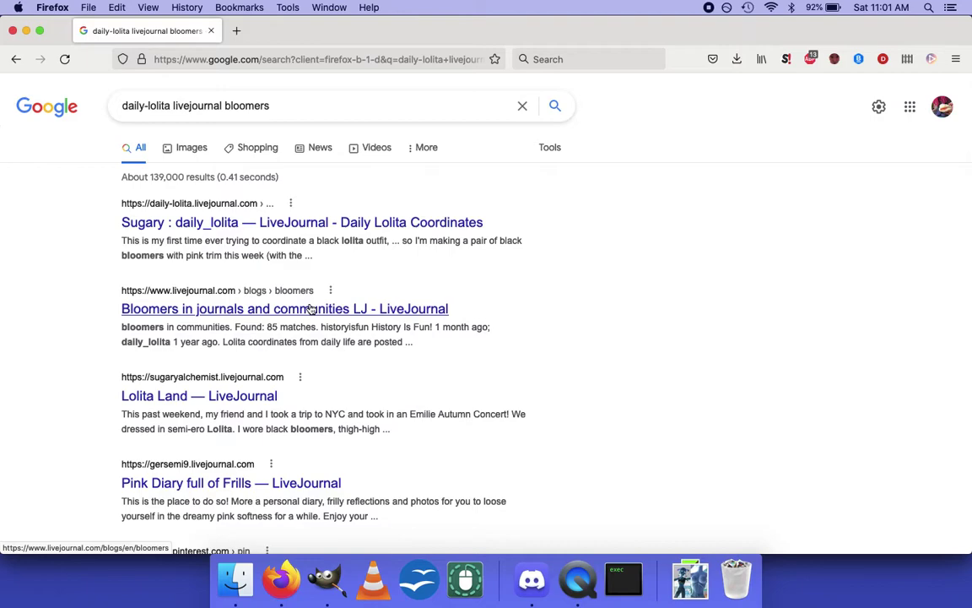
Open the Sugary post from the daily_lolita LiveJournal community and look through it for bloomers photos.
left_click(320, 223)
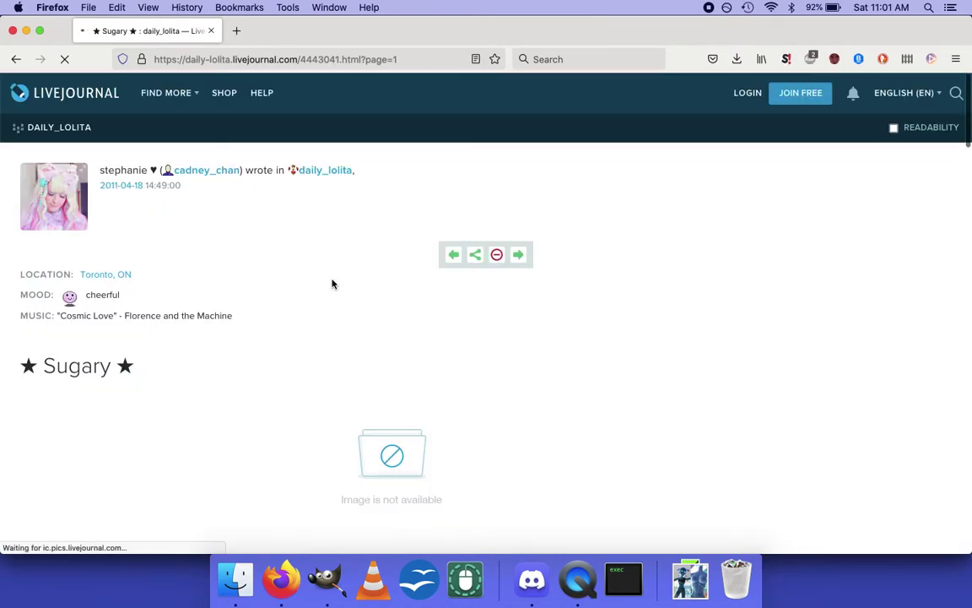
scroll(333, 283, "down", 5)
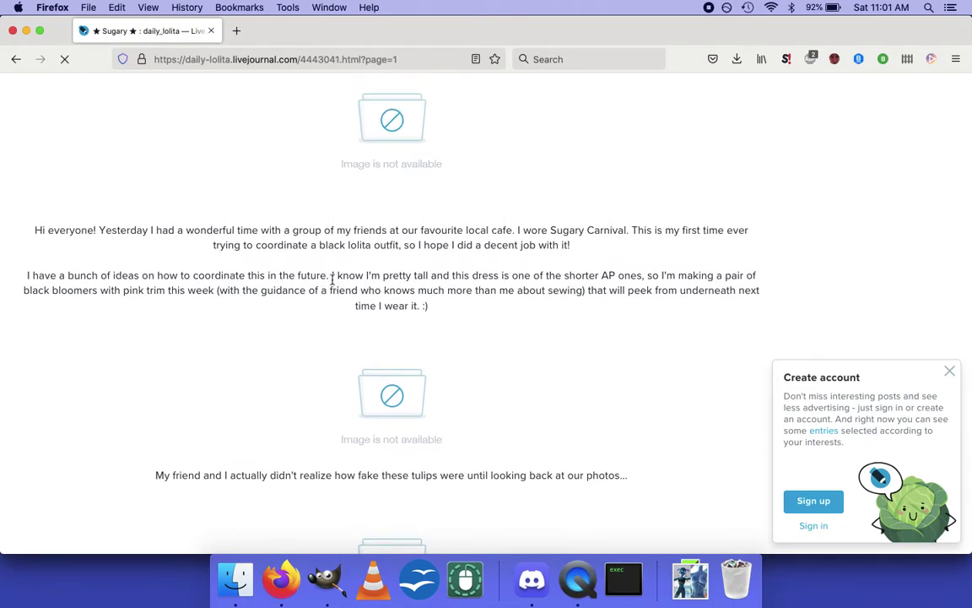
scroll(376, 258, "down", 5)
scroll(376, 257, "down", 5)
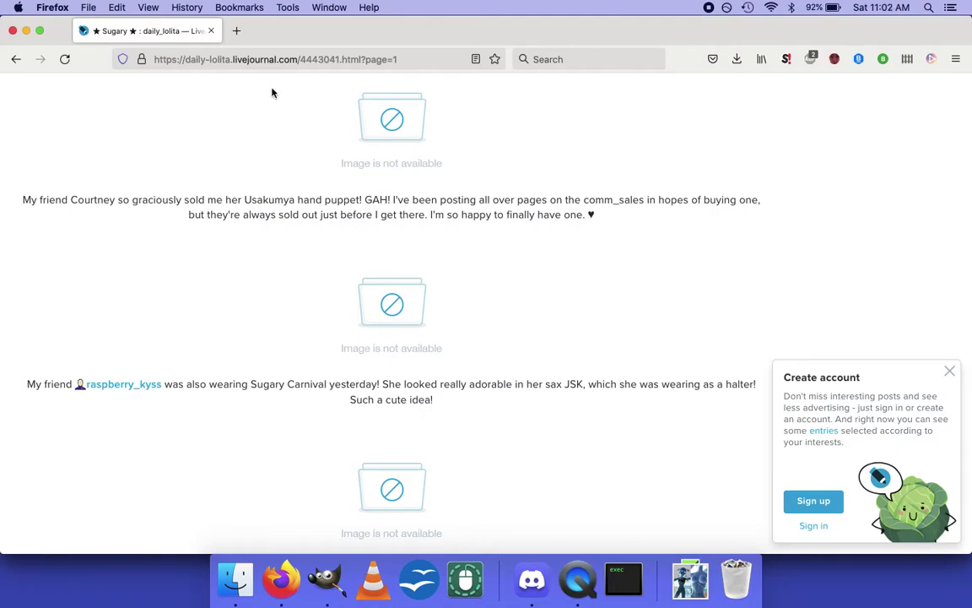
Open instagram.com in the current browser tab.
left_click(241, 59)
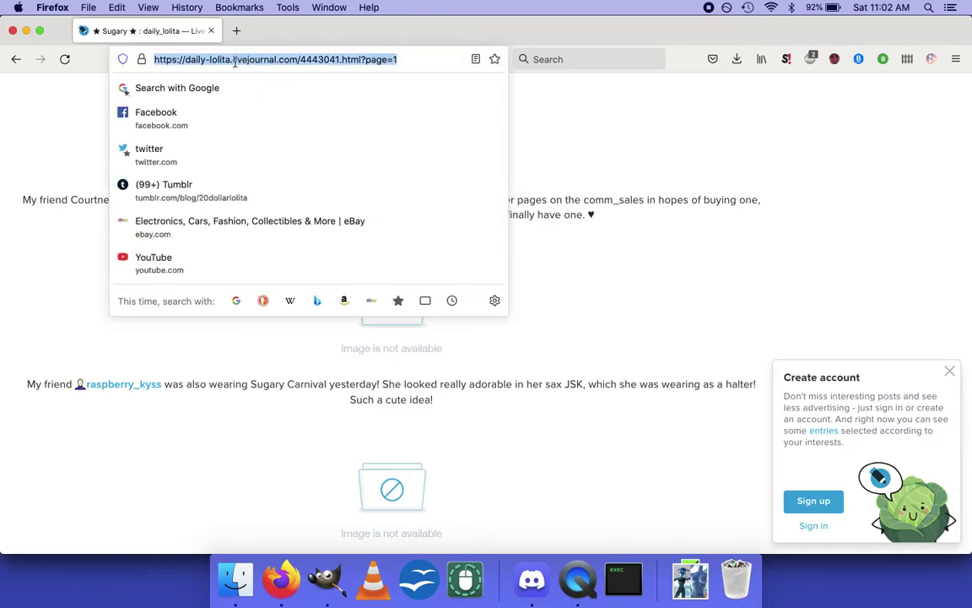
type("instagram.com/")
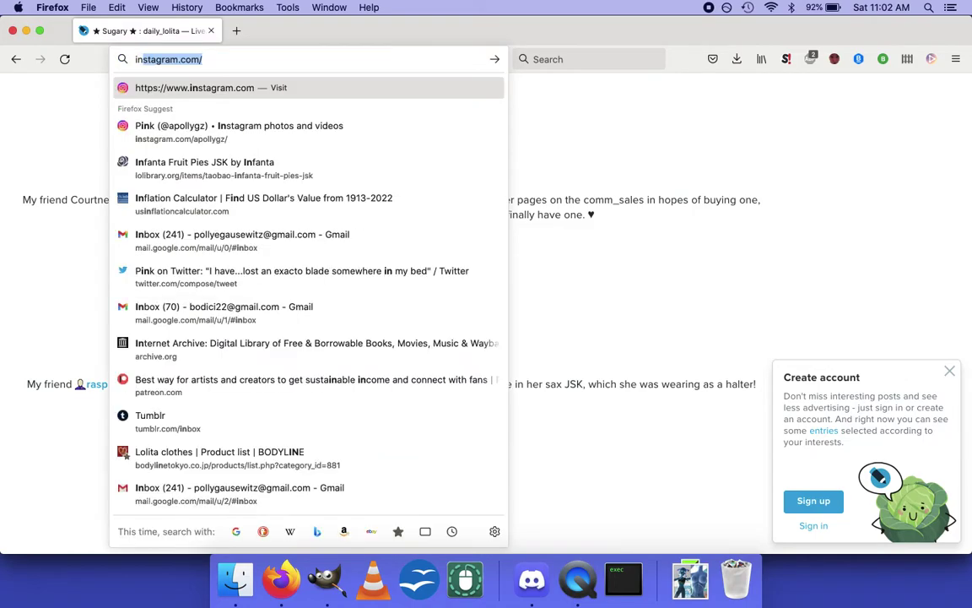
key("Return")
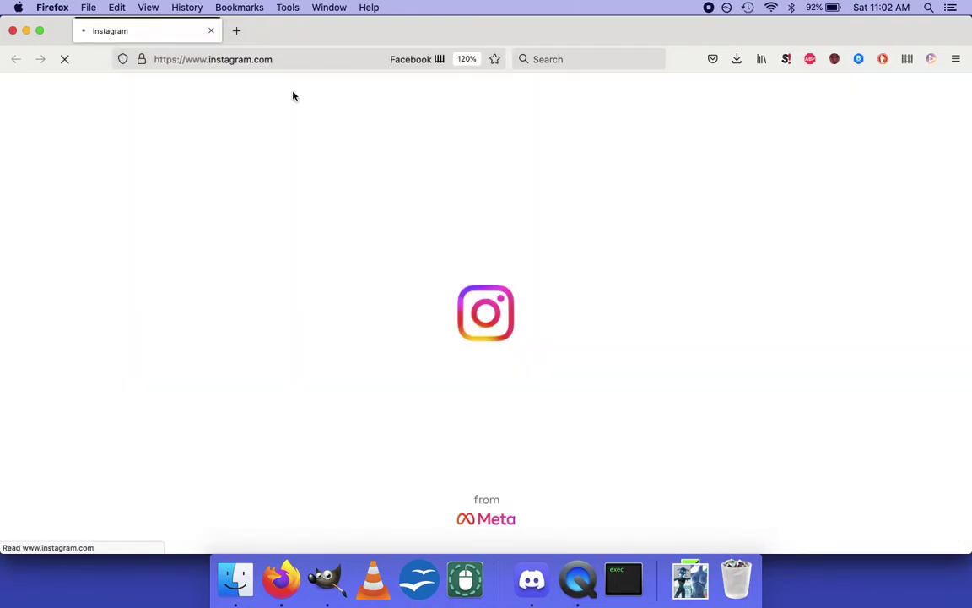
Search Instagram for #ottsweet and open the #ottsweetlolita hashtag page.
left_click(458, 102)
type("OTT")
key("BackSpace")
type("#ottseww")
key("BackSpace")
key("BackSpace")
type("w")
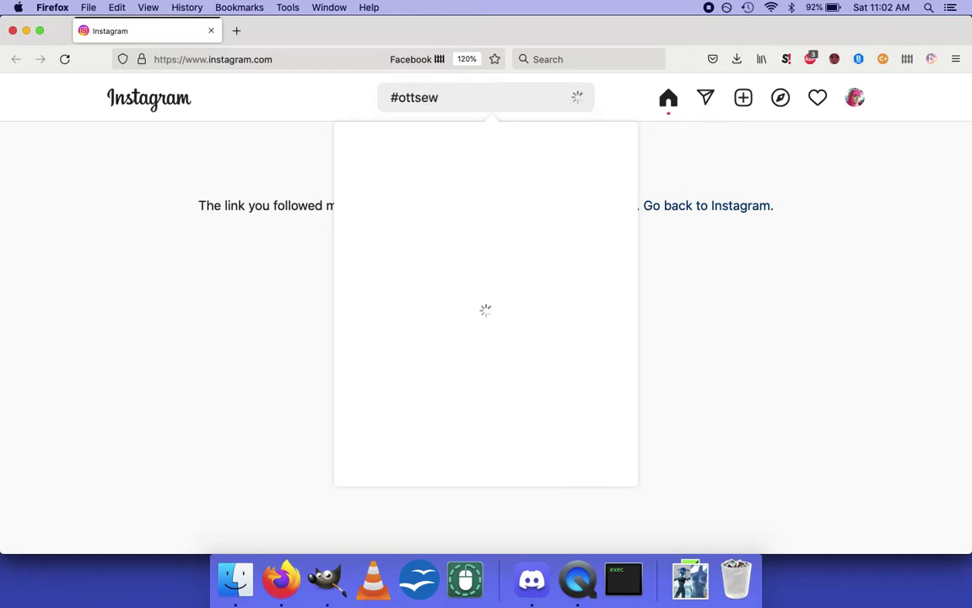
key("BackSpace")
key("BackSpace")
type("weet")
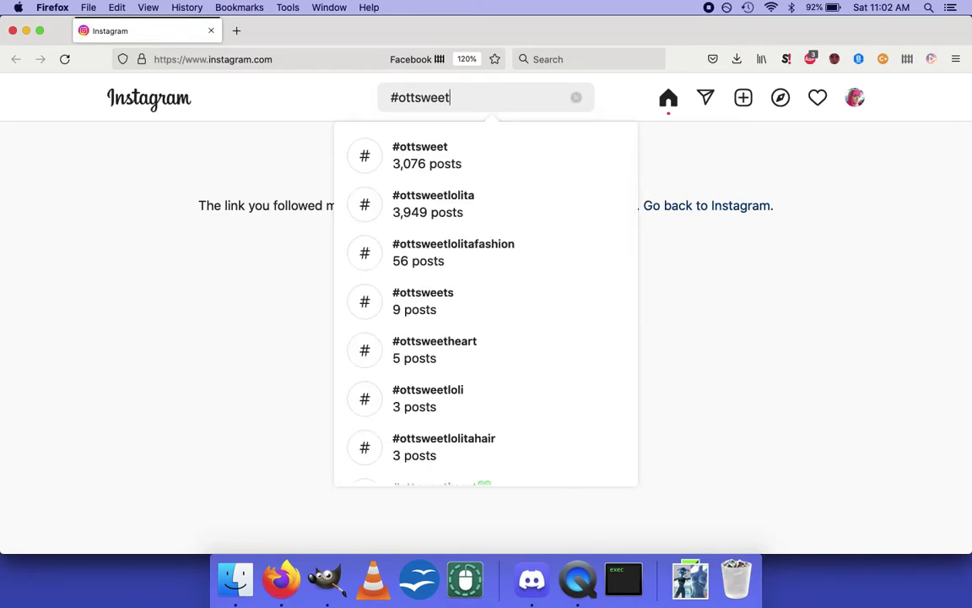
left_click(433, 210)
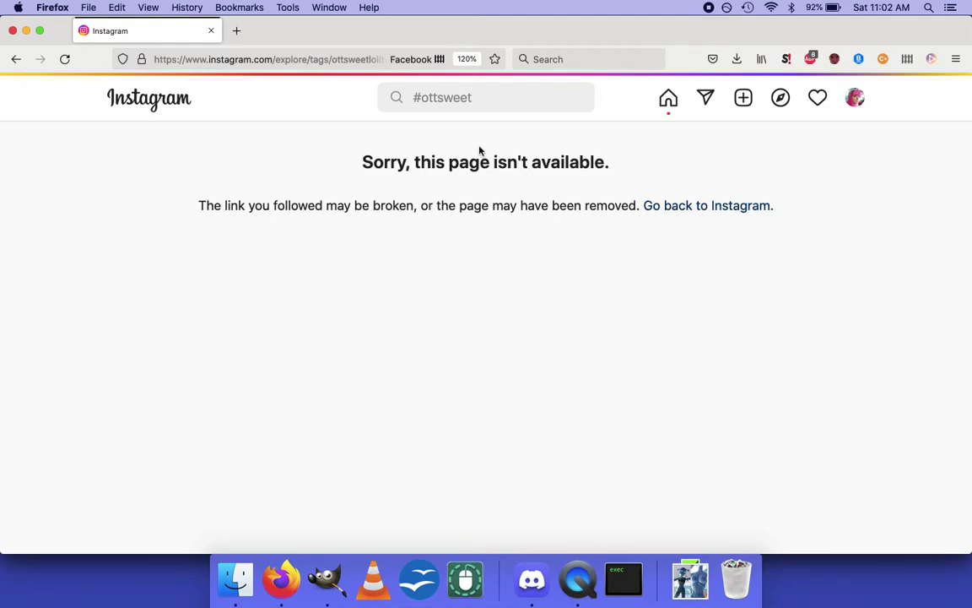
Look through the #ottsweetlolita posts for outfits that show bloomers.
scroll(478, 150, "down", 3)
scroll(479, 150, "down", 5)
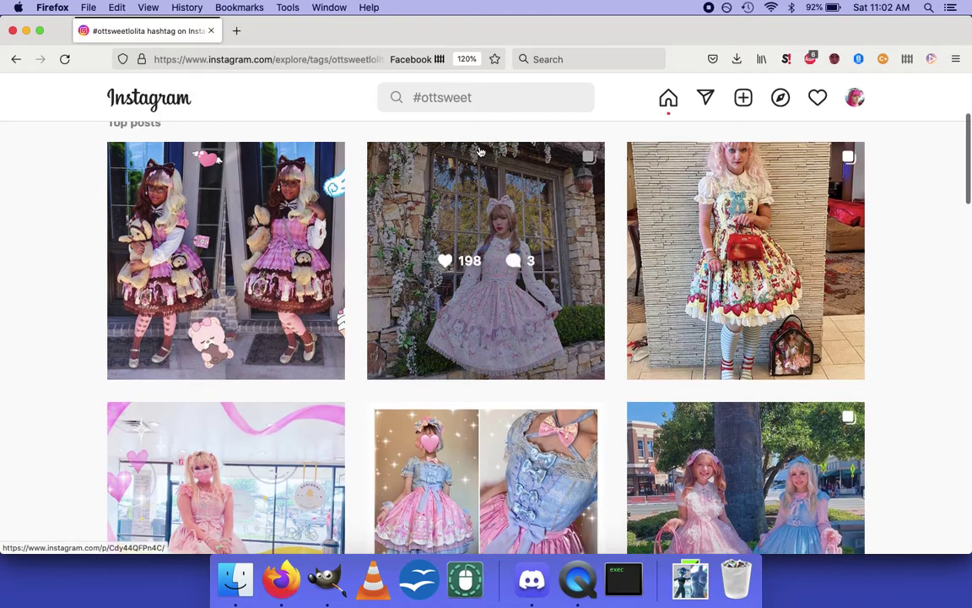
scroll(479, 150, "down", 10)
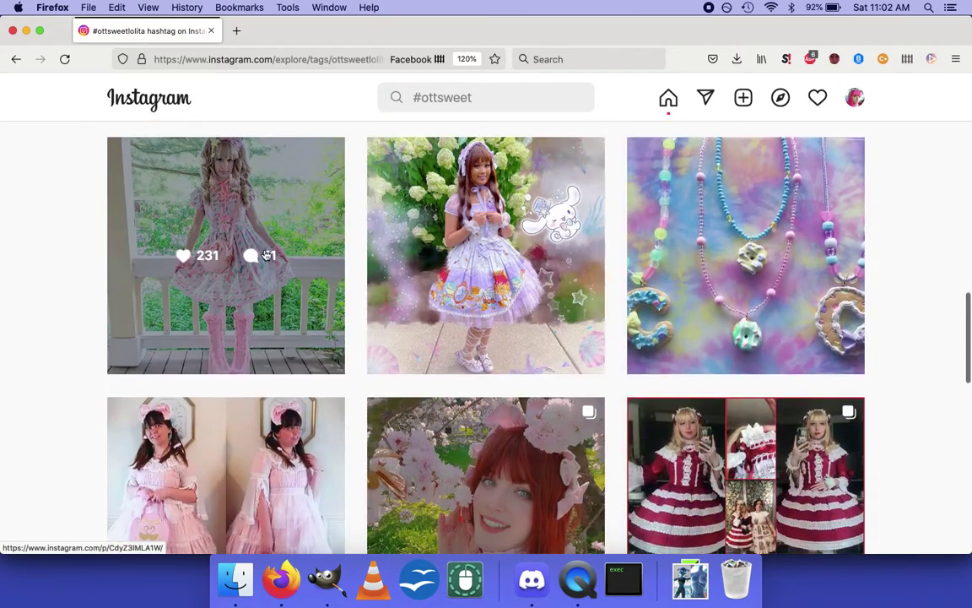
scroll(596, 369, "down", 4)
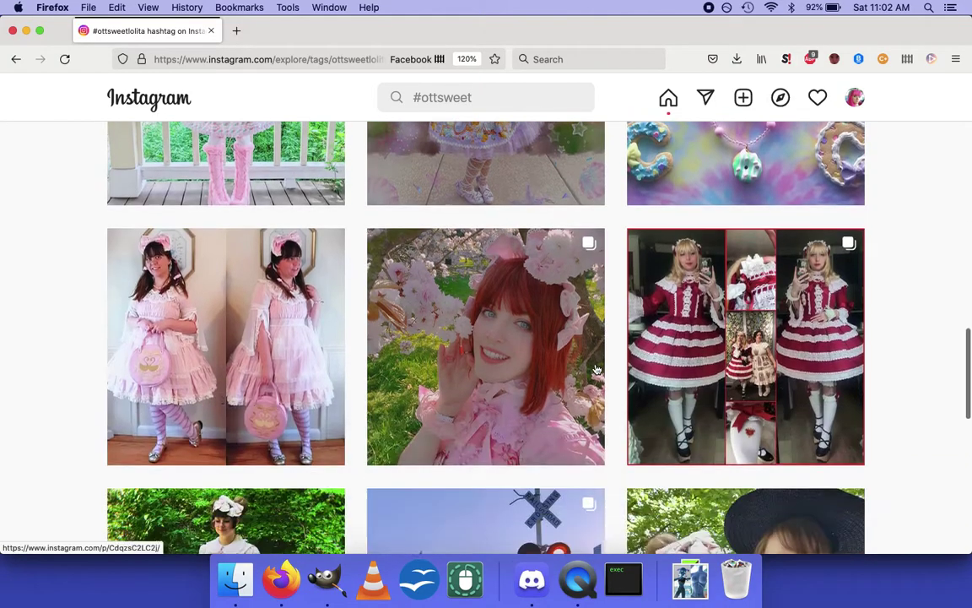
scroll(596, 370, "down", 5)
scroll(597, 369, "up", 15)
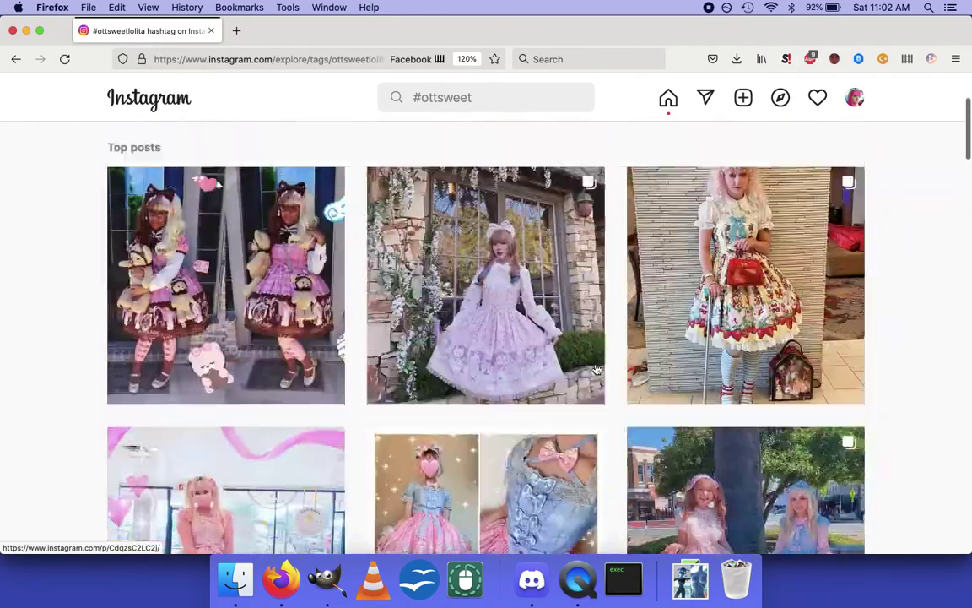
Search Instagram for #oldschoollolita and open that hashtag's page.
left_click(430, 99)
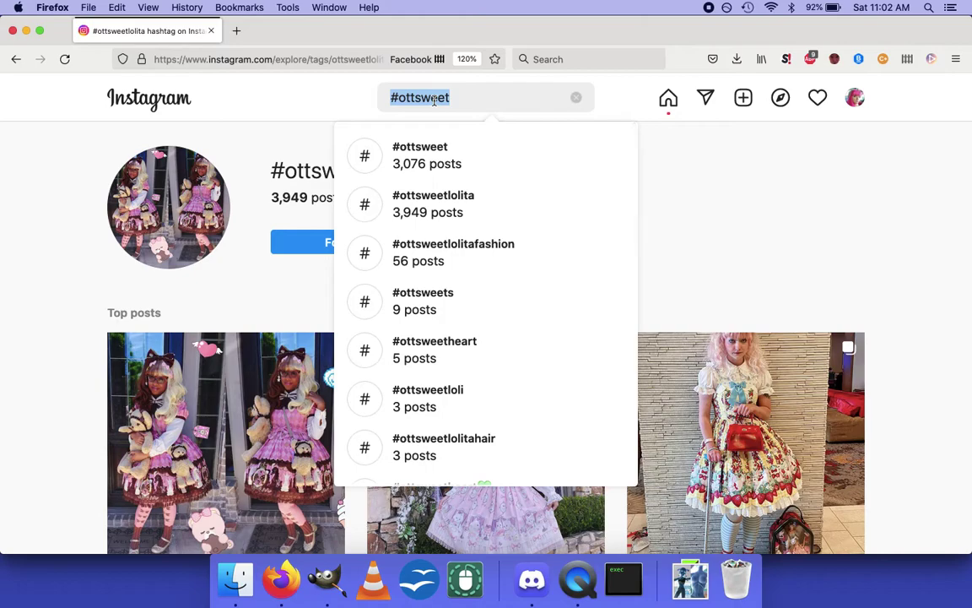
type("#oldschoo")
key("BackSpace")
key("BackSpace")
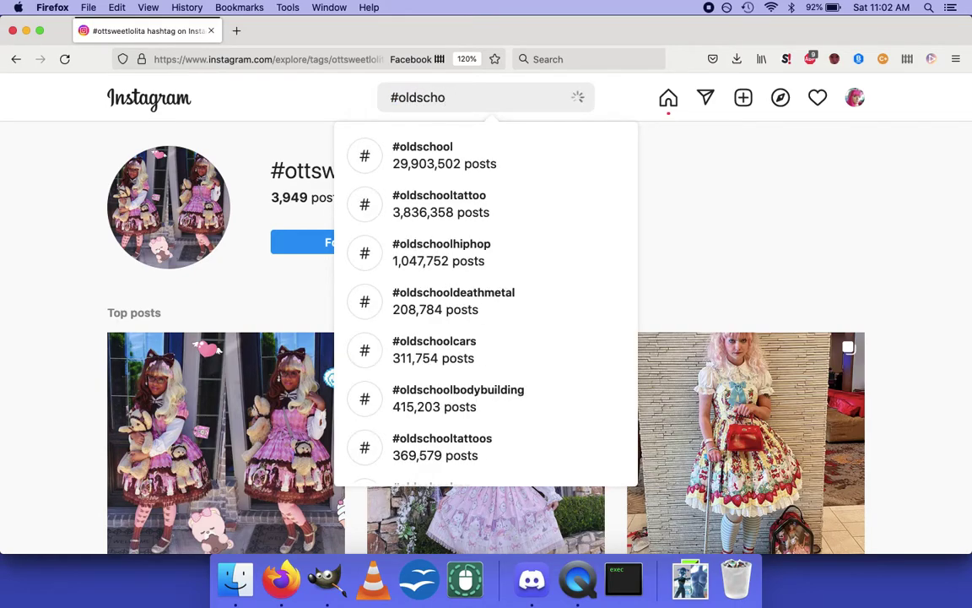
type("ollolita")
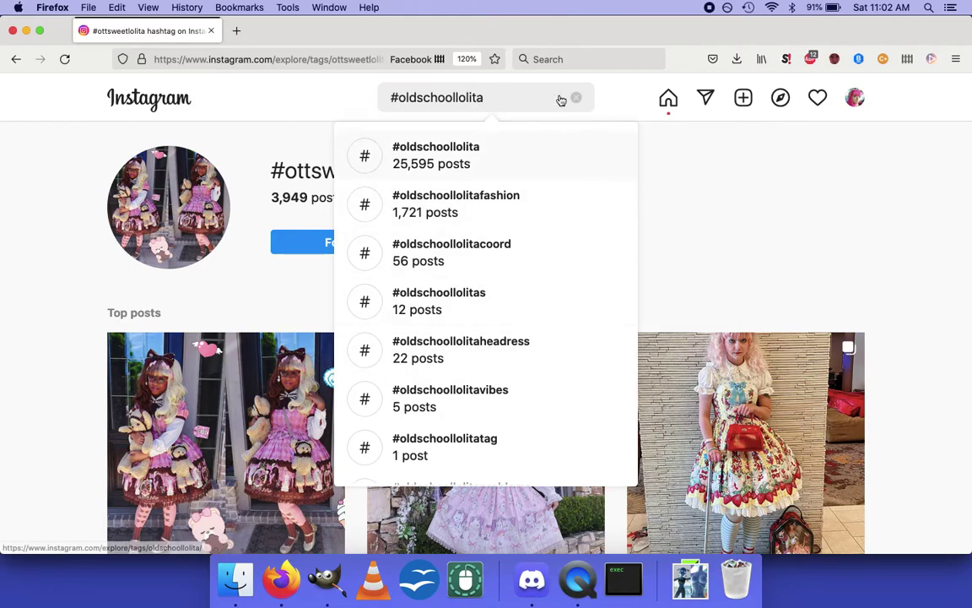
key("Return")
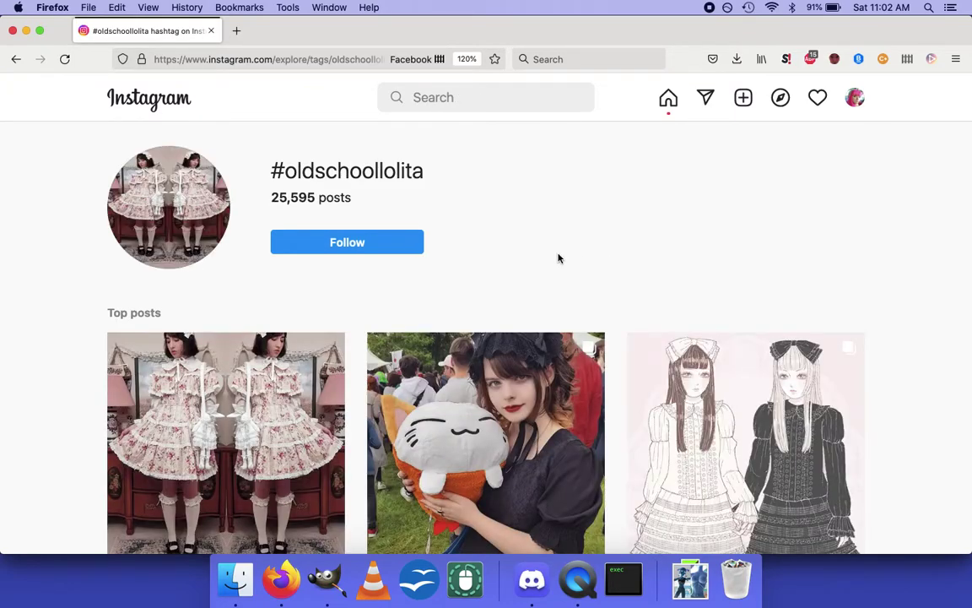
Look through the #oldschoollolita top posts and open the one with the floral dress beside the brick wall.
scroll(553, 215, "down", 1)
scroll(553, 215, "down", 7)
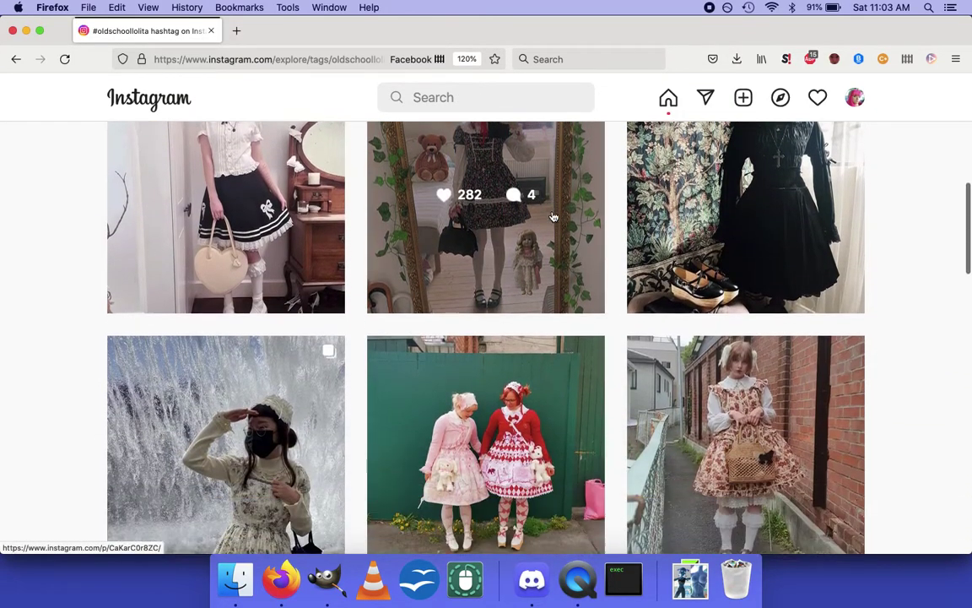
scroll(776, 321, "down", 2)
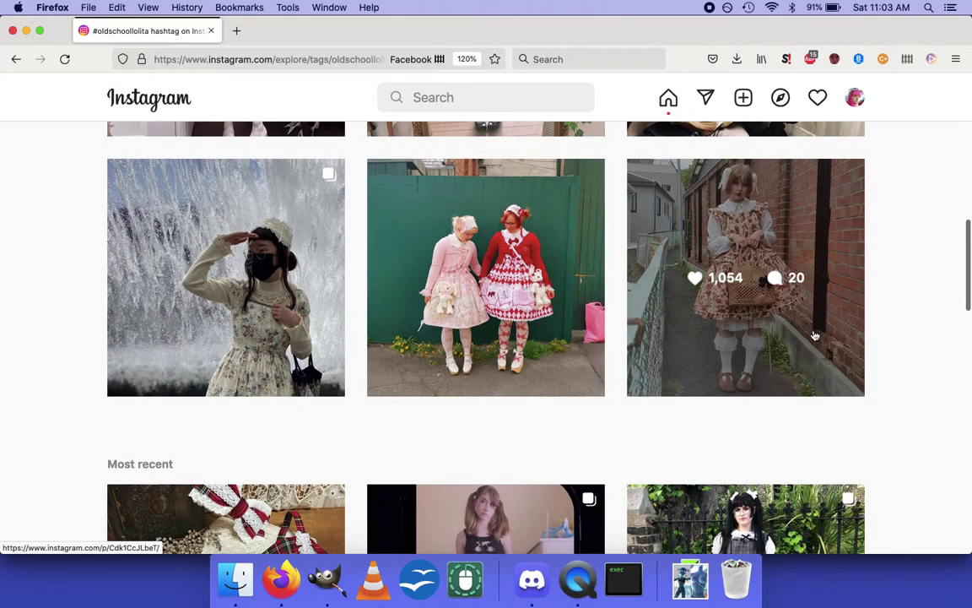
right_click(721, 208)
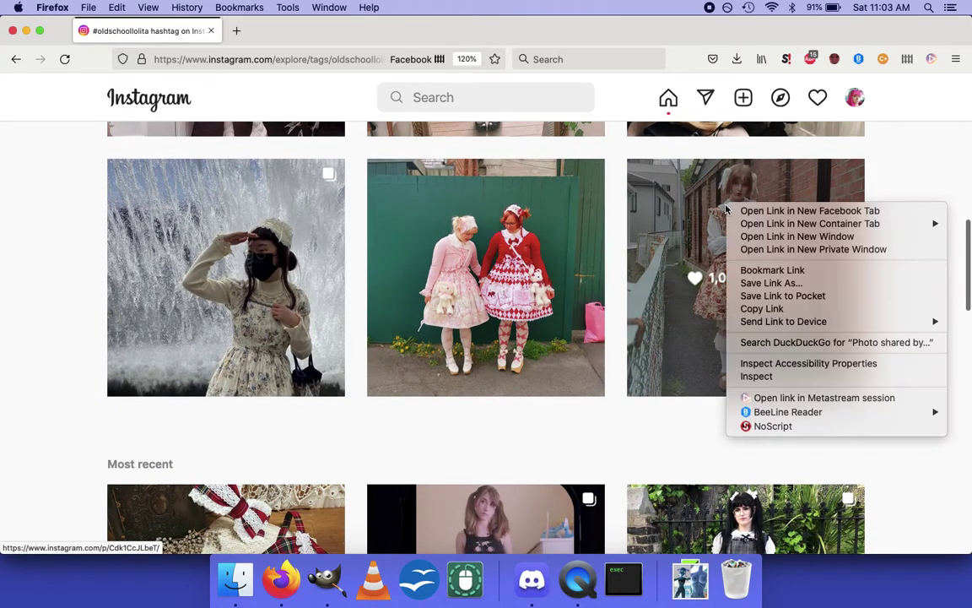
left_click(663, 404)
left_click(697, 269)
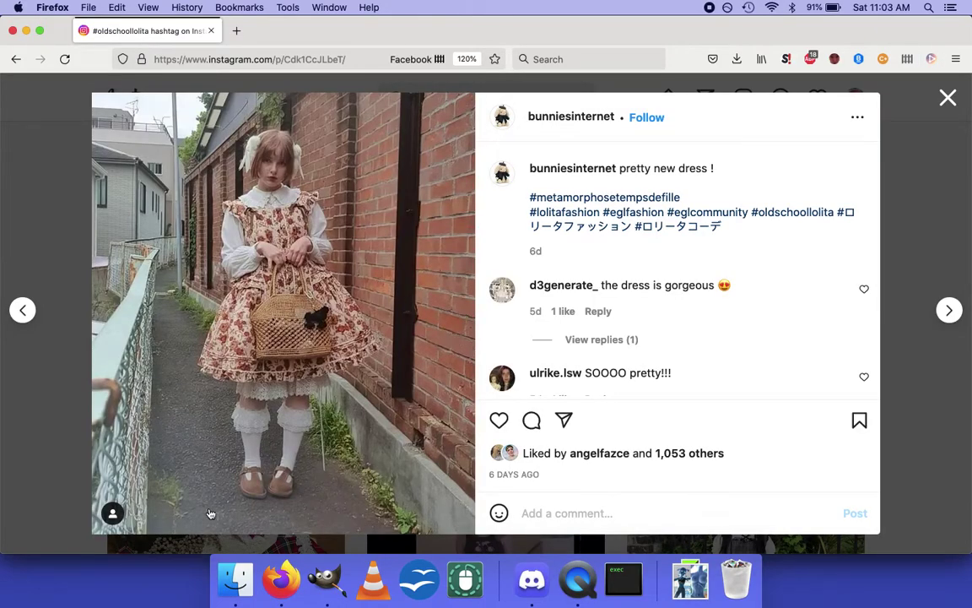
Capture the post's photo as a screenshot and add it to the GIMP collage as a new layer near the canvas's upper left.
left_click_drag(160, 508, 419, 119)
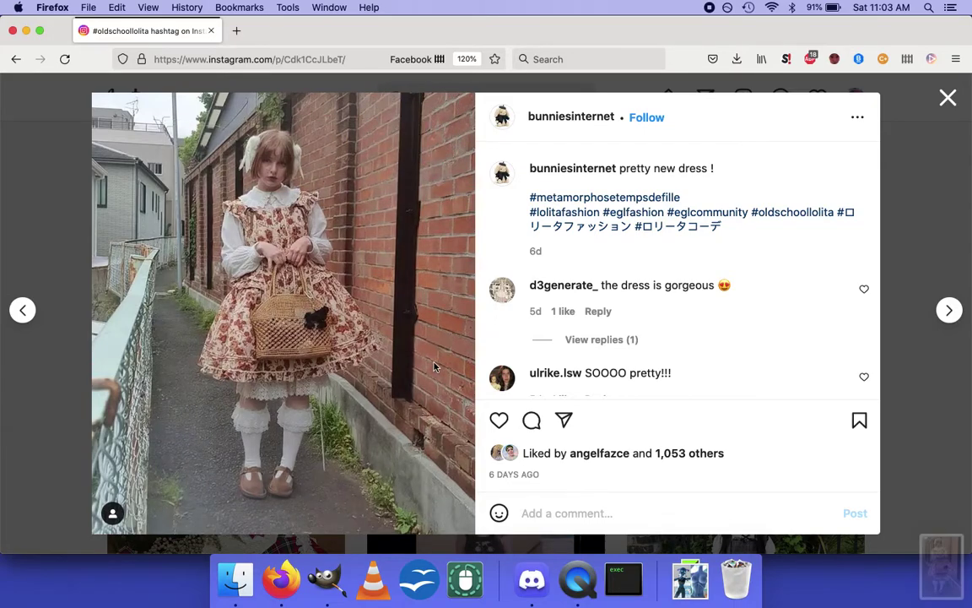
left_click(324, 581)
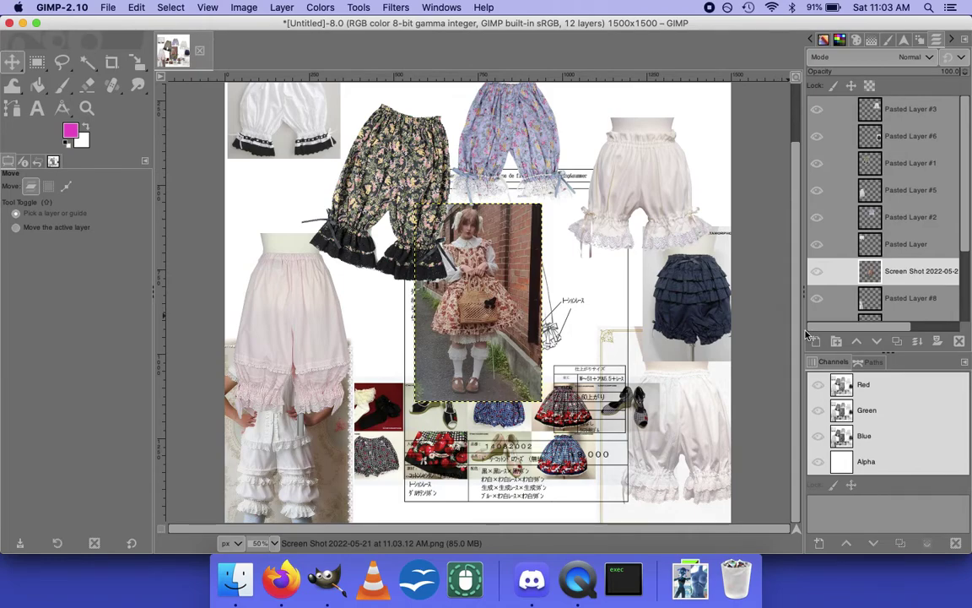
mouse_move(483, 272)
left_mouse_down()
mouse_move(272, 201)
mouse_move(262, 113)
mouse_move(267, 135)
left_mouse_up()
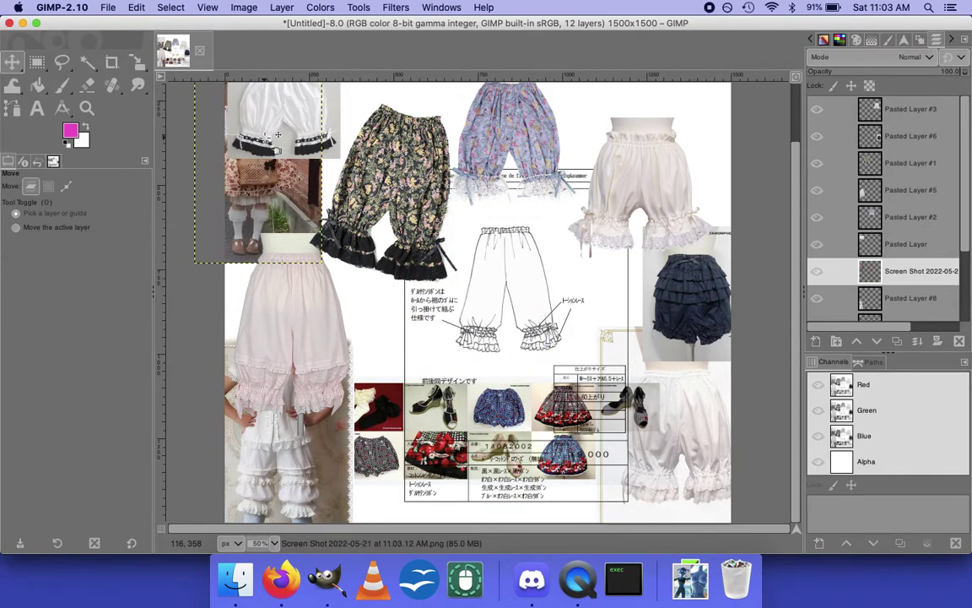
Look through more #oldschoollolita posts in Firefox and open the one with the red tartan jacket and black skirt on the grass.
key("super+Tab")
key("Escape")
scroll(852, 135, "down", 8)
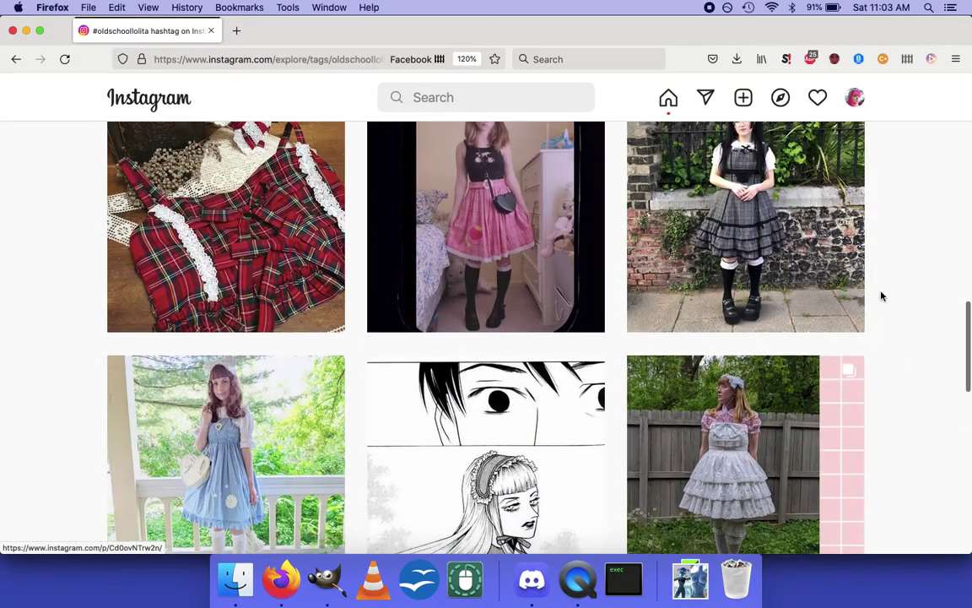
scroll(881, 295, "down", 12)
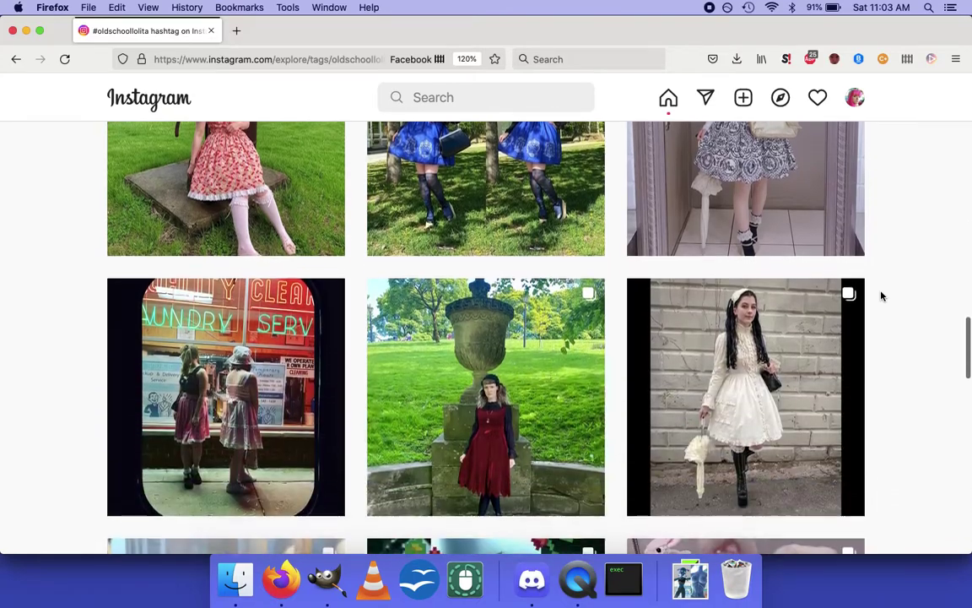
scroll(881, 295, "down", 9)
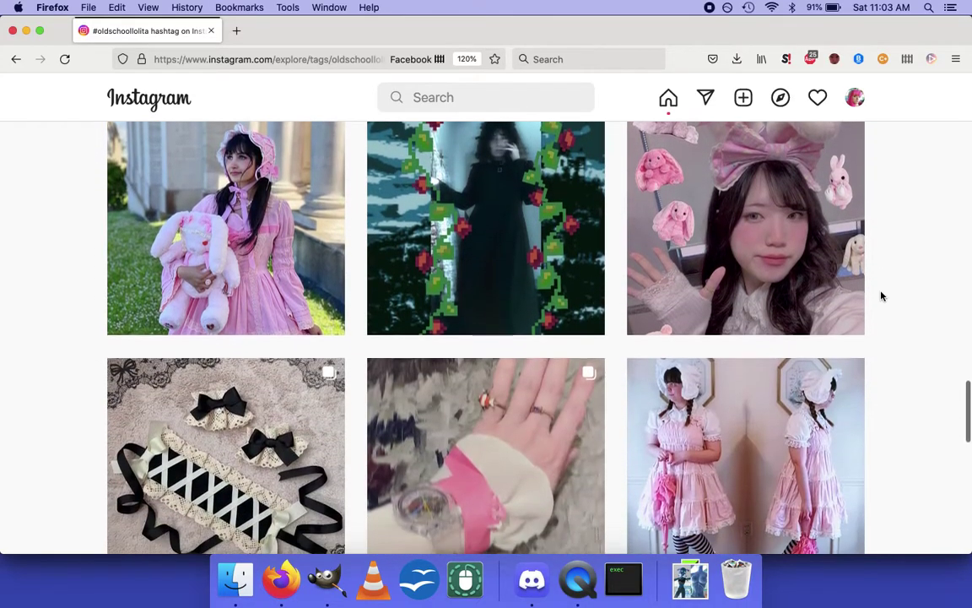
scroll(882, 296, "down", 14)
scroll(881, 296, "down", 6)
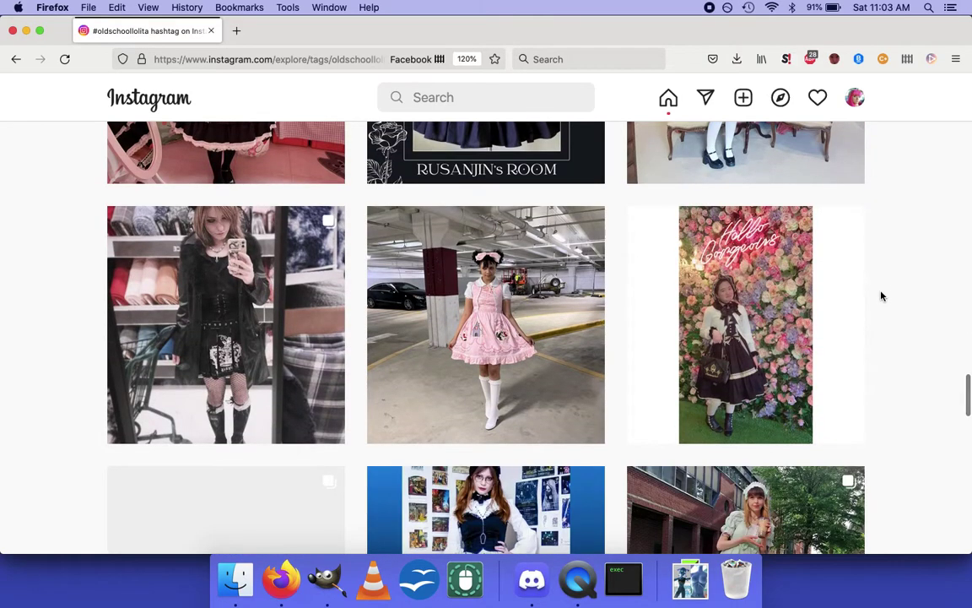
scroll(881, 295, "down", 4)
scroll(881, 296, "down", 4)
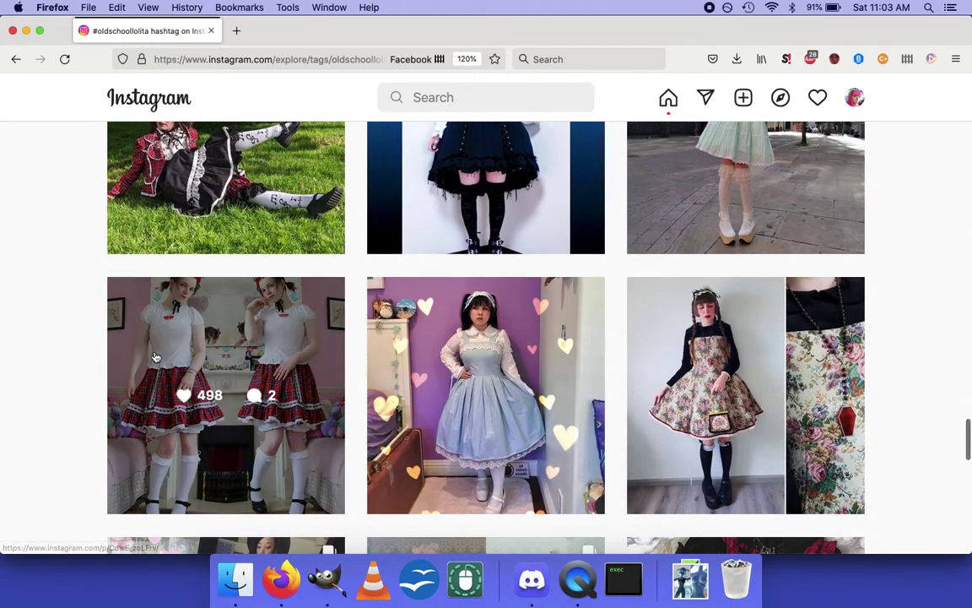
scroll(155, 357, "up", 3)
left_click(229, 307)
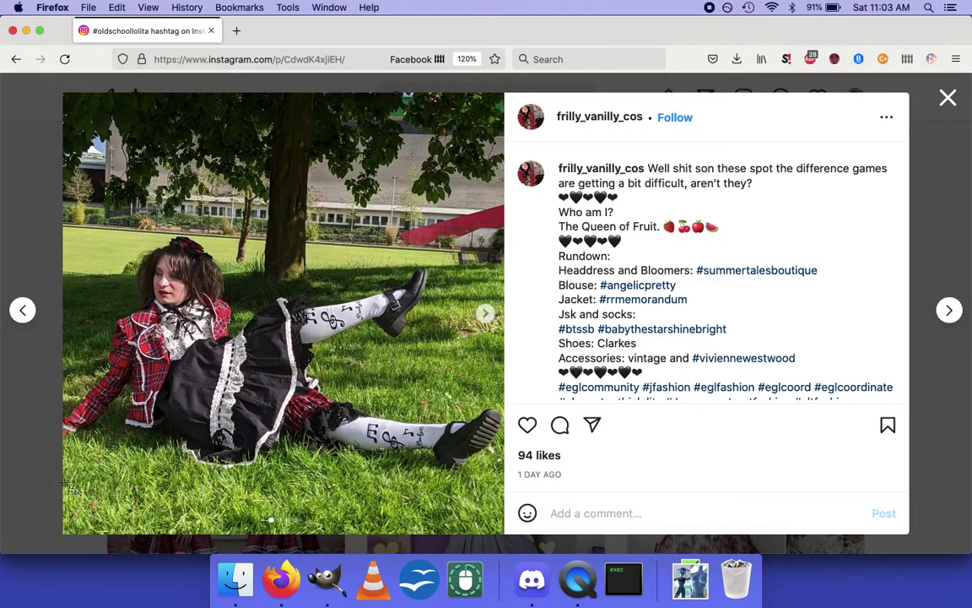
Capture the grass photo as a screenshot and add it to the GIMP collage as a new layer near the canvas's upper right.
key("super+shift+4")
left_click_drag(61, 492, 496, 221)
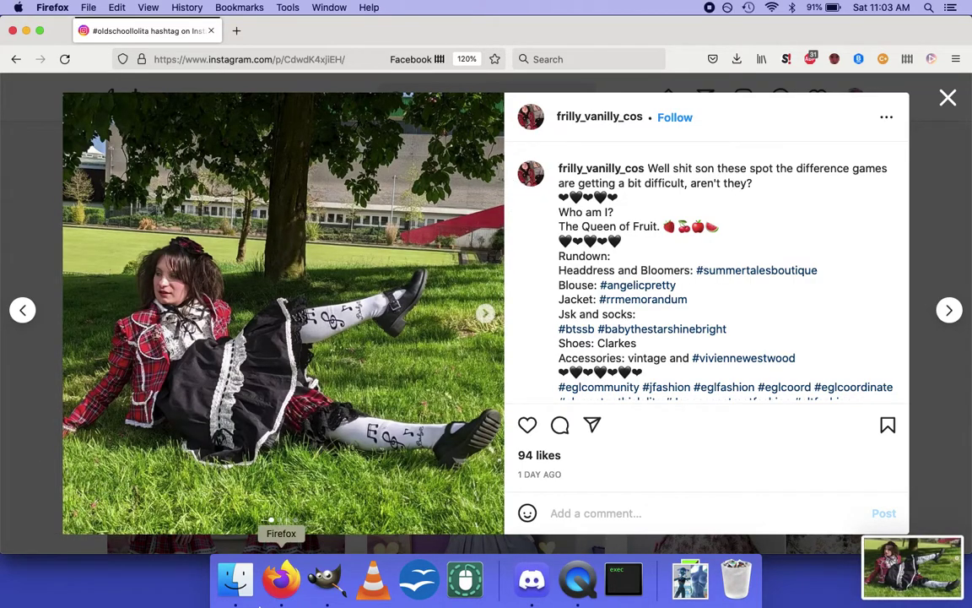
left_click(325, 579)
left_click_drag(861, 548, 565, 308)
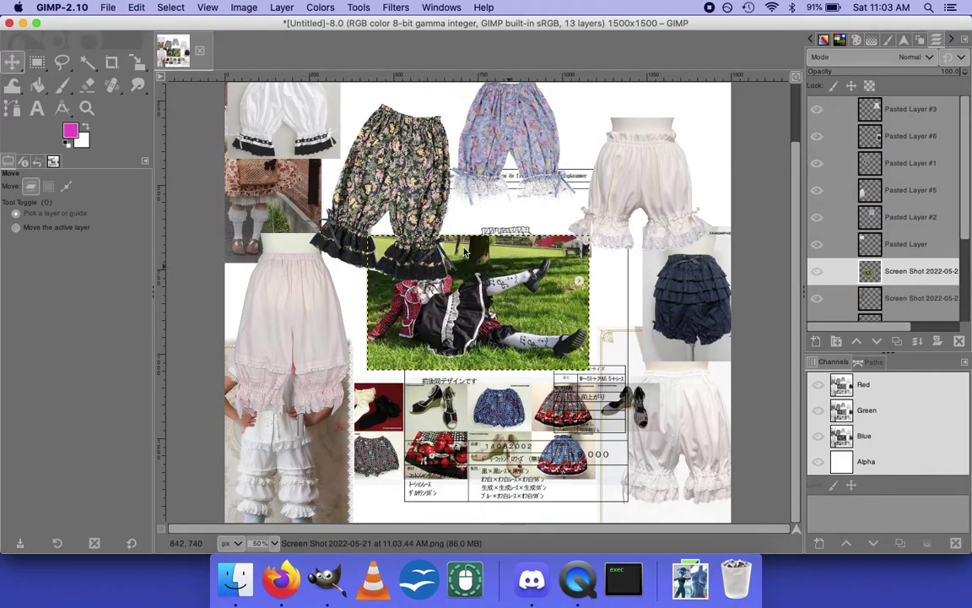
left_click_drag(447, 309, 668, 119)
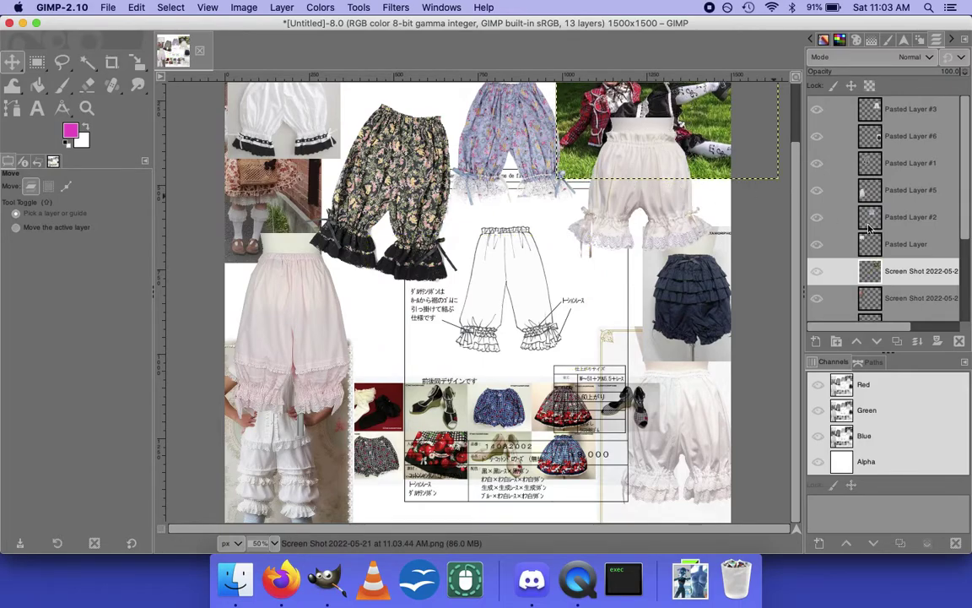
Scale the cream bloomers on Pasted Layer #3 to about 370 x 493 px and shift them down and left, below the grass photo.
left_click(923, 103)
key("shift+s")
left_click(571, 283)
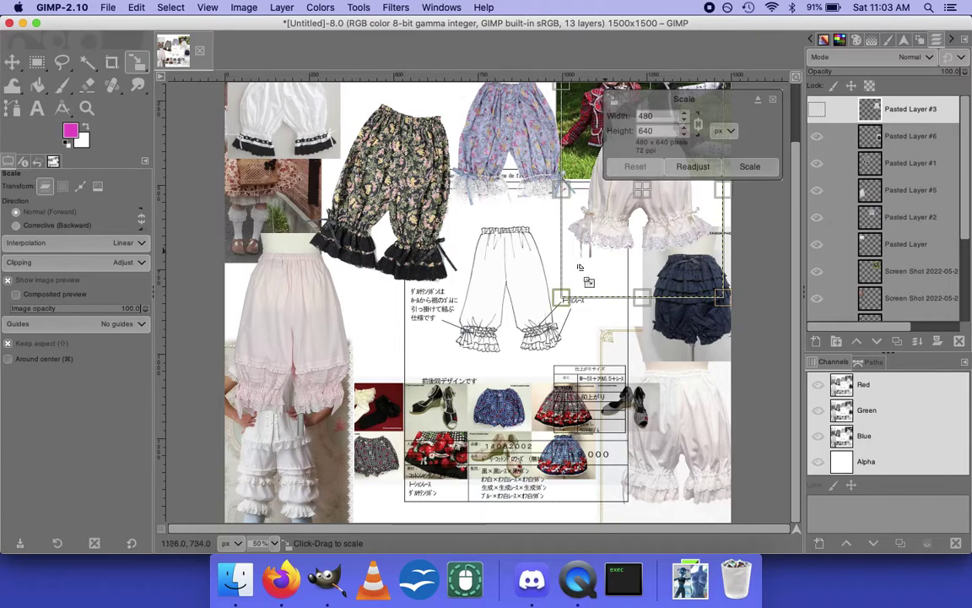
right_click(565, 292)
key("Escape")
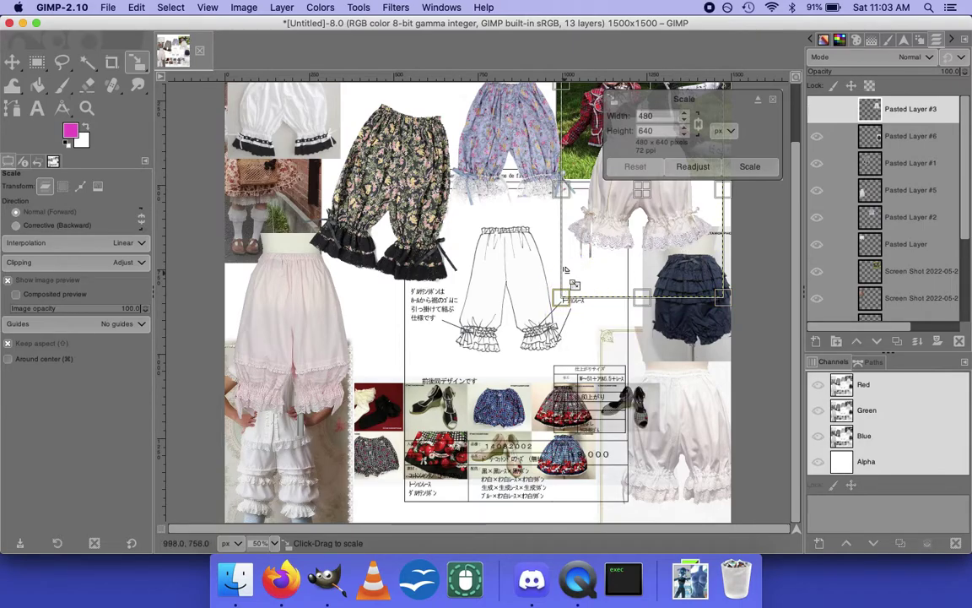
left_click_drag(558, 295, 580, 272)
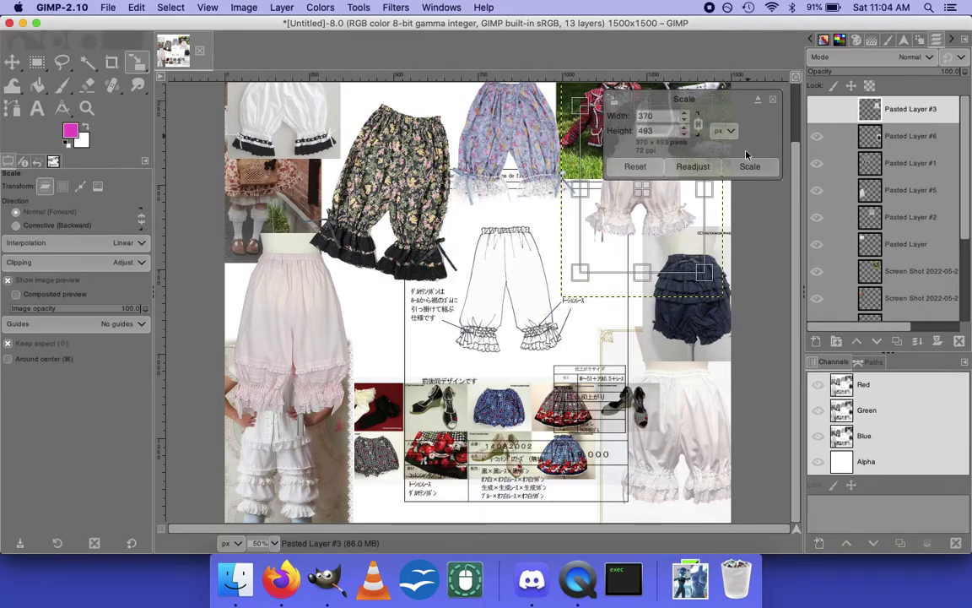
left_click_drag(659, 205, 617, 226)
key("Return")
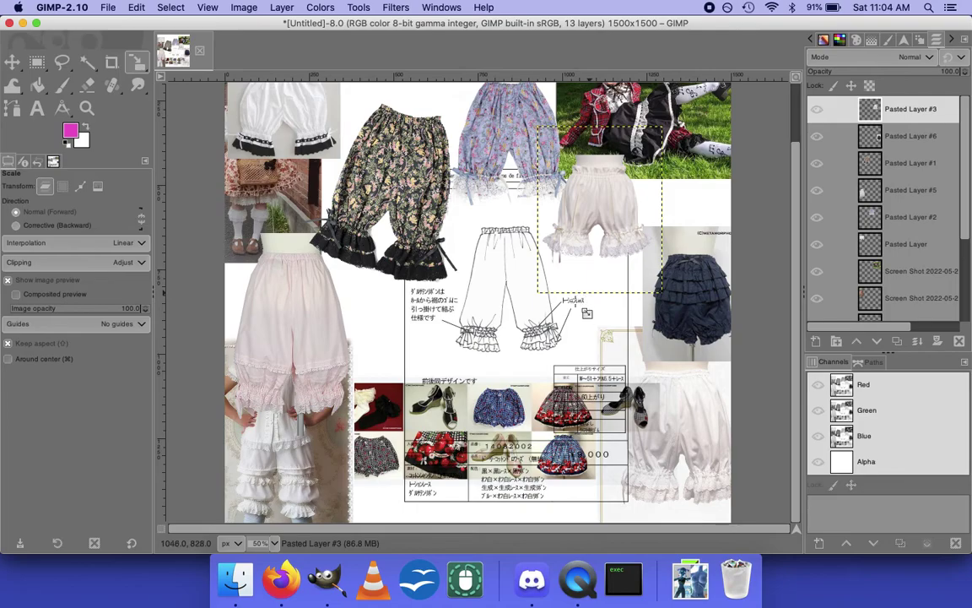
Examine further #oldschoollolita posts in Firefox for outfits that show bloomers, and return to the GIMP collage.
key("super+Tab")
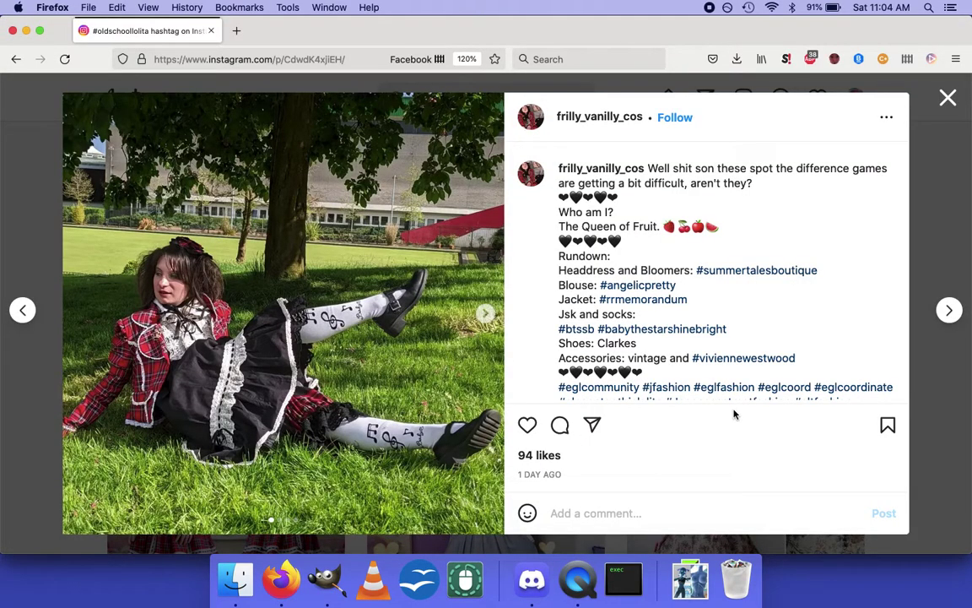
left_click(946, 99)
scroll(619, 317, "down", 10)
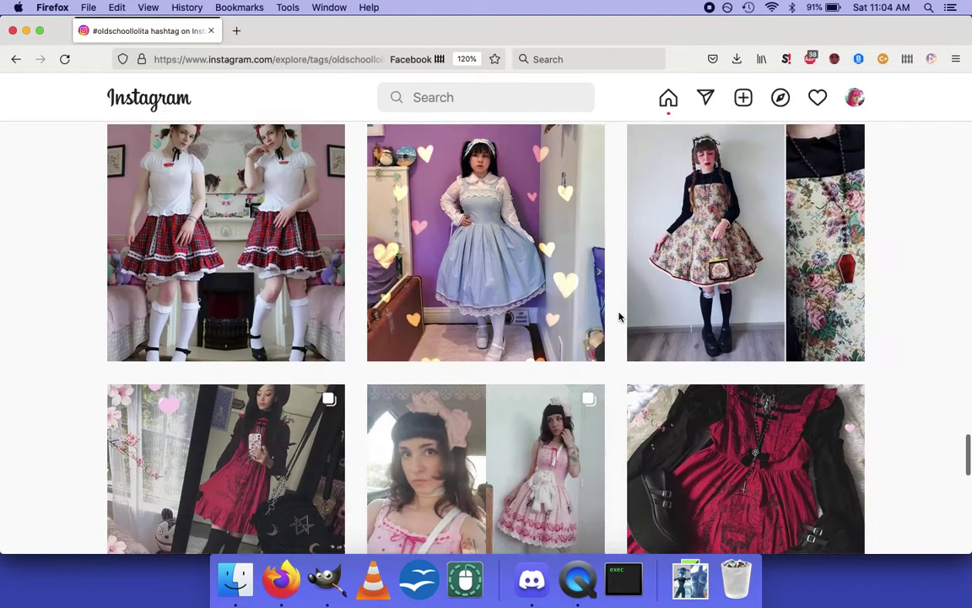
scroll(619, 317, "down", 10)
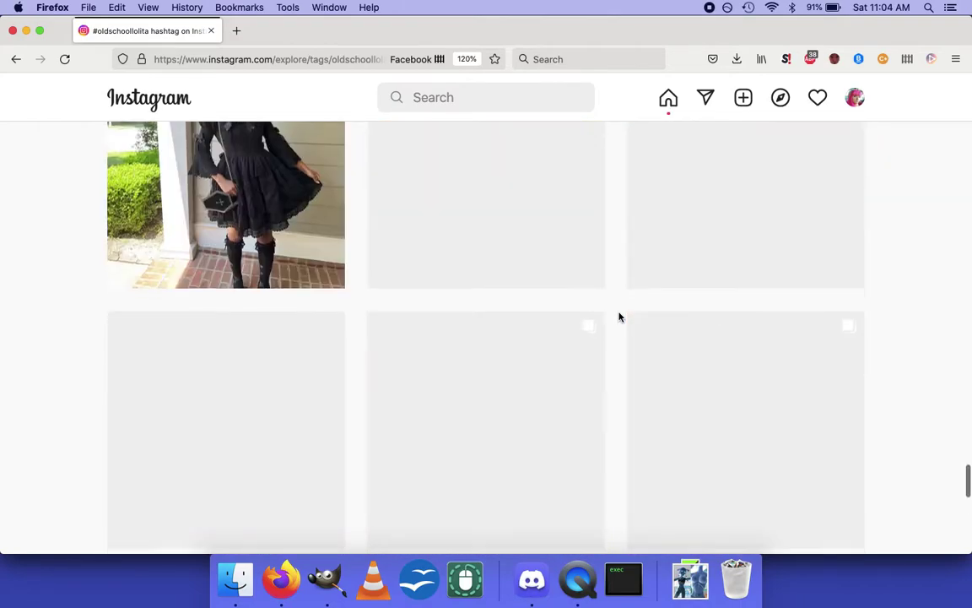
key("super+Tab")
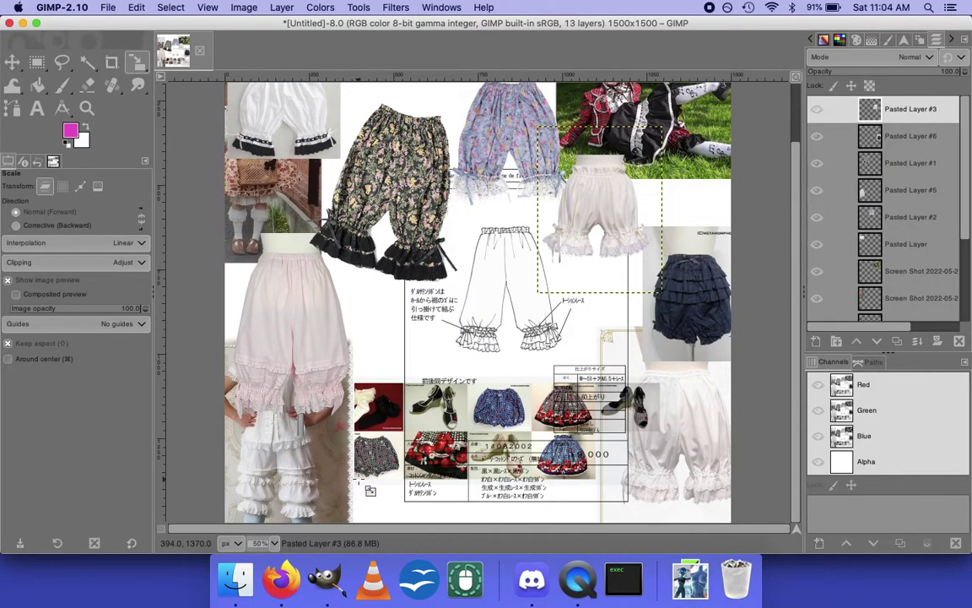
key("super+Tab")
scroll(558, 546, "down", 4)
scroll(558, 545, "down", 8)
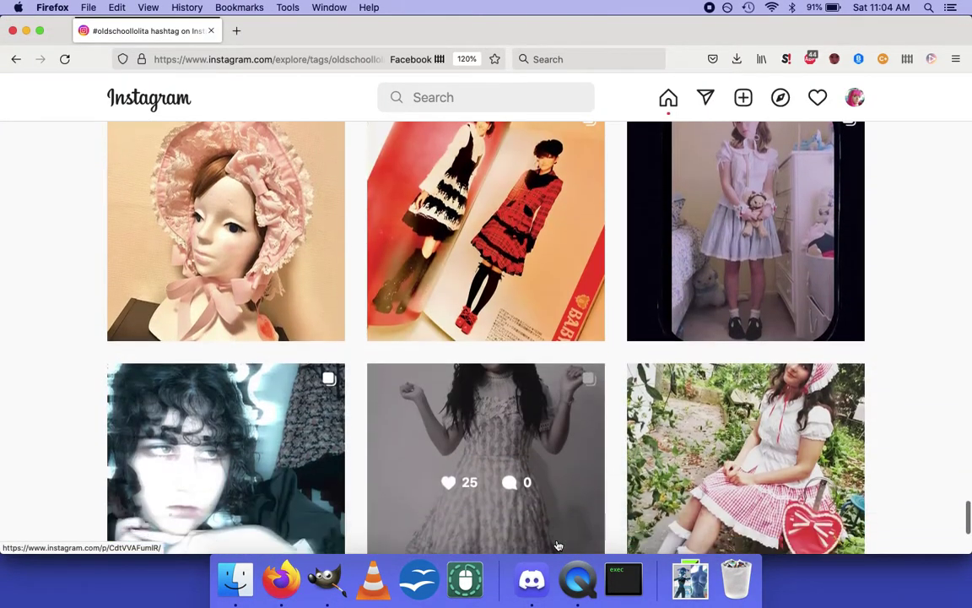
scroll(558, 545, "up", 2)
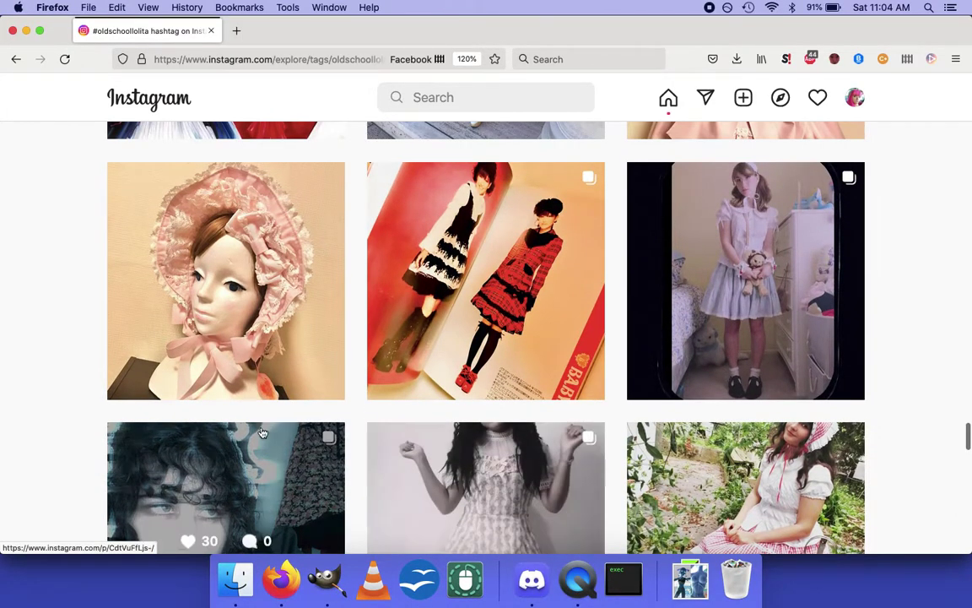
key("super+Tab")
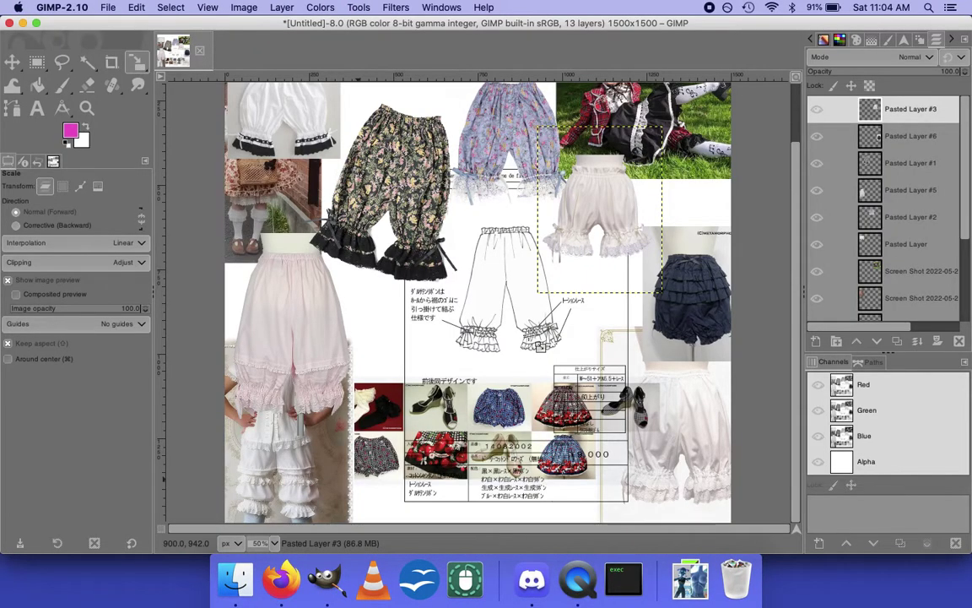
scroll(881, 287, "down", 5)
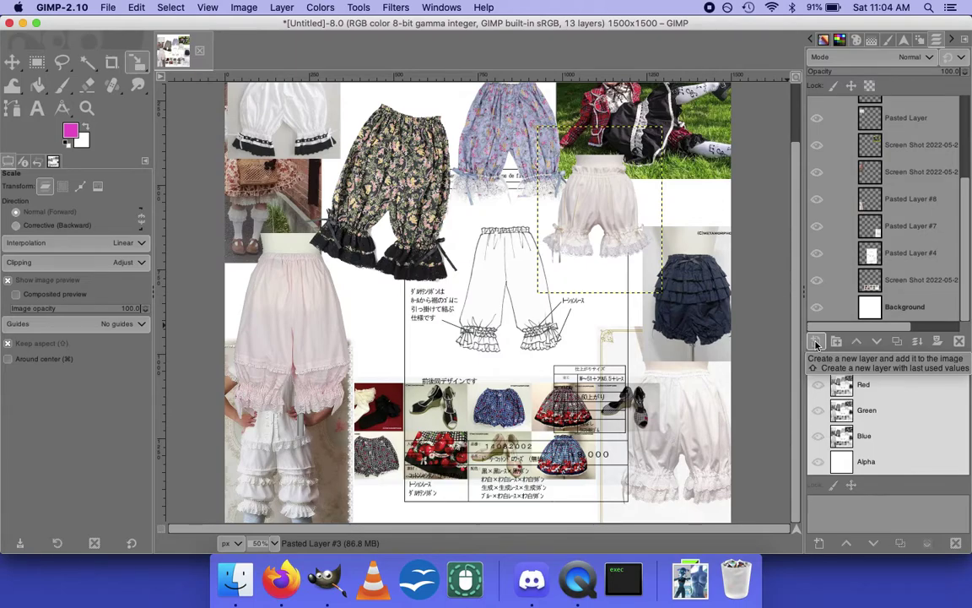
left_click(90, 62)
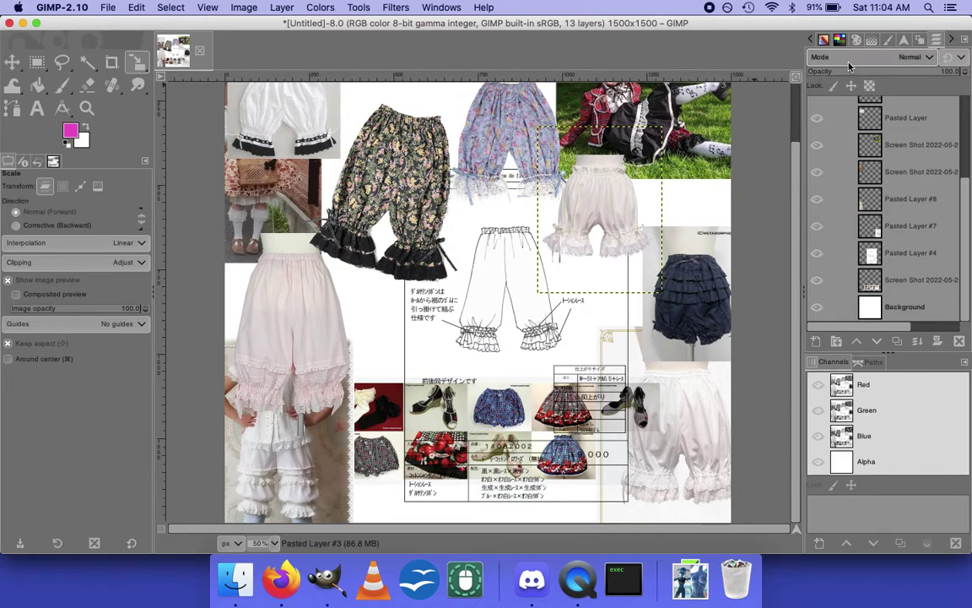
left_click(815, 57)
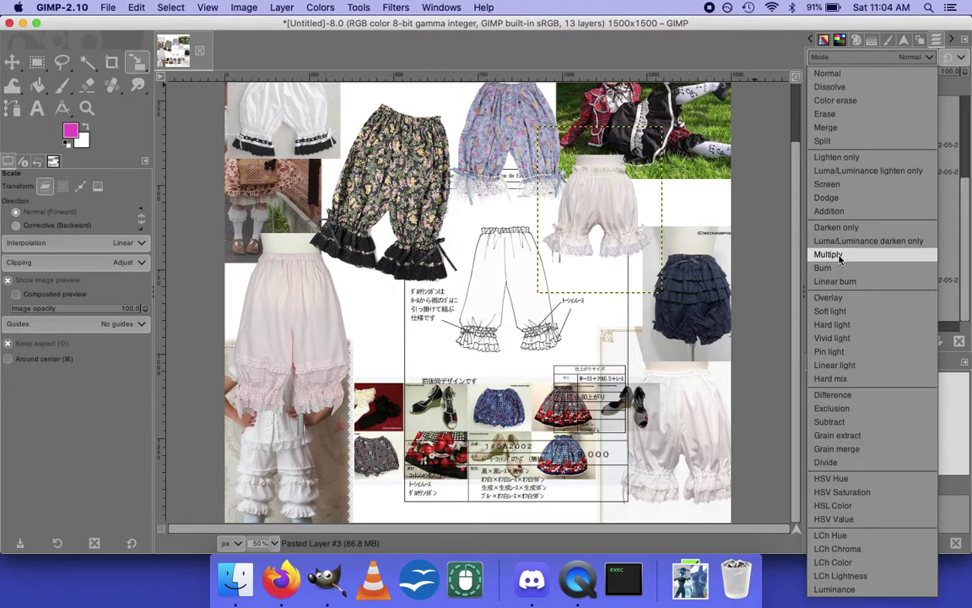
left_click(719, 339)
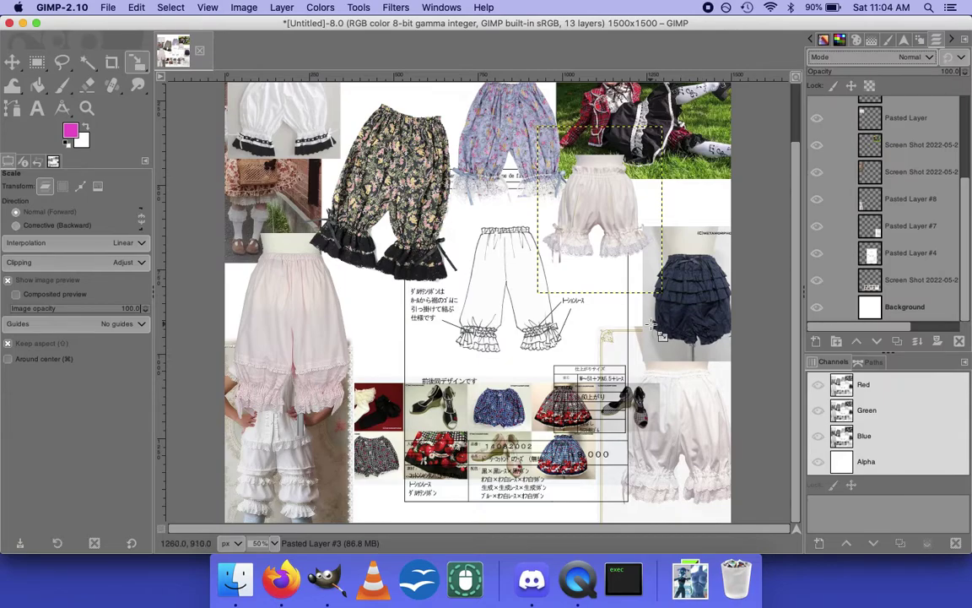
Move the pale pink bloomers slightly upward in the collage.
key("m")
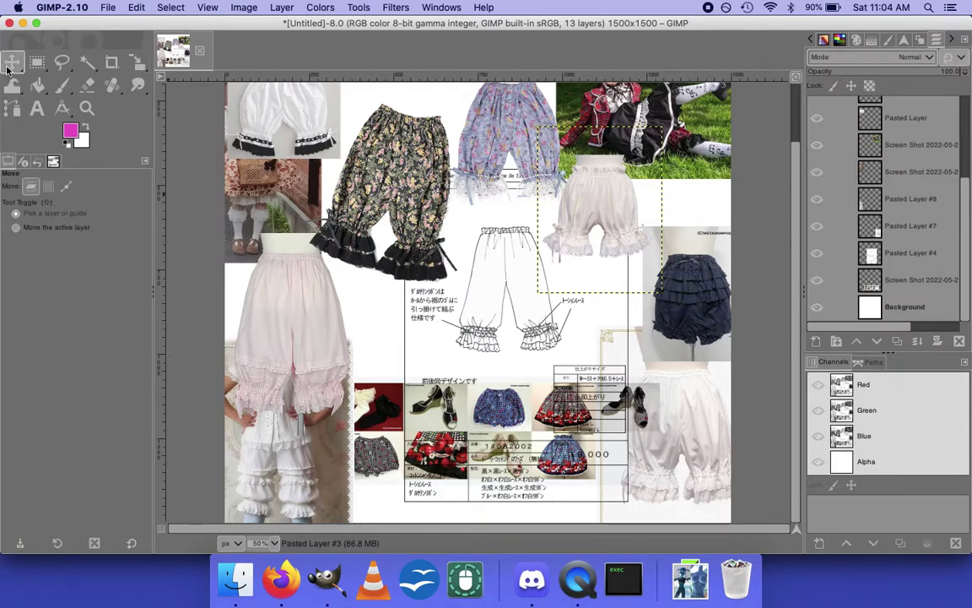
left_click(314, 342)
mouse_move(314, 342)
left_mouse_down()
mouse_move(326, 339)
mouse_move(295, 337)
mouse_move(312, 338)
left_mouse_up()
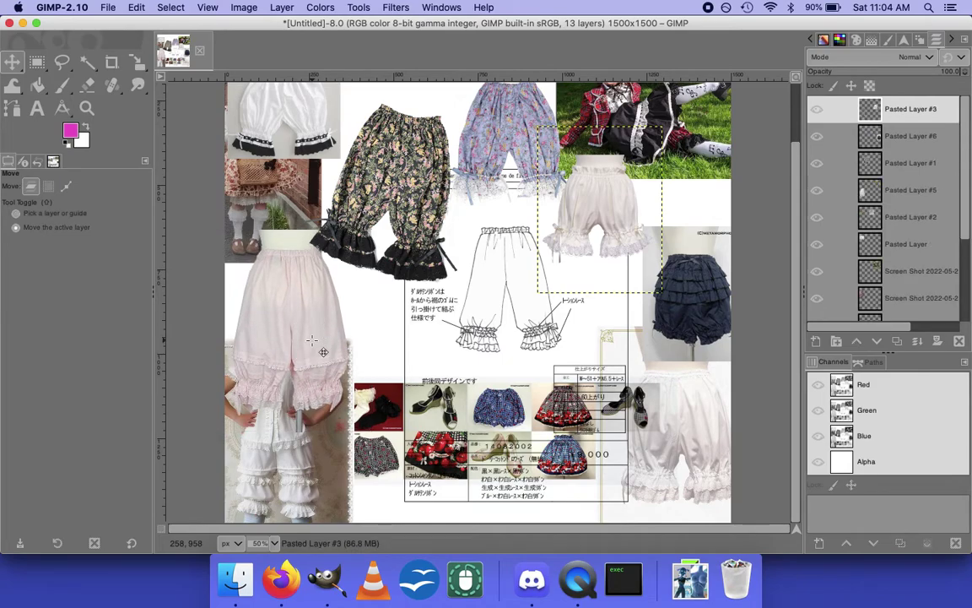
key("shift+s")
left_click(312, 341)
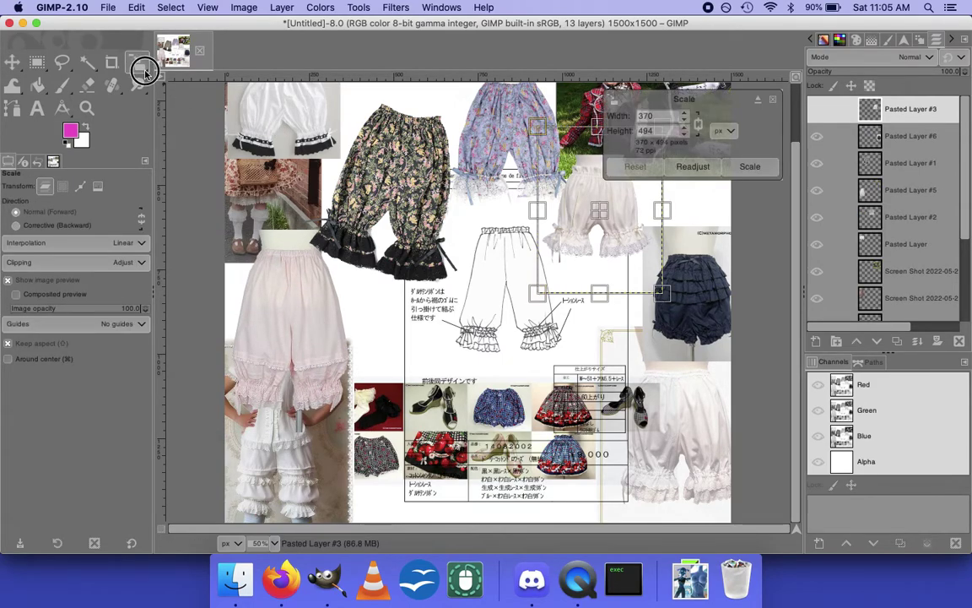
left_click(140, 64)
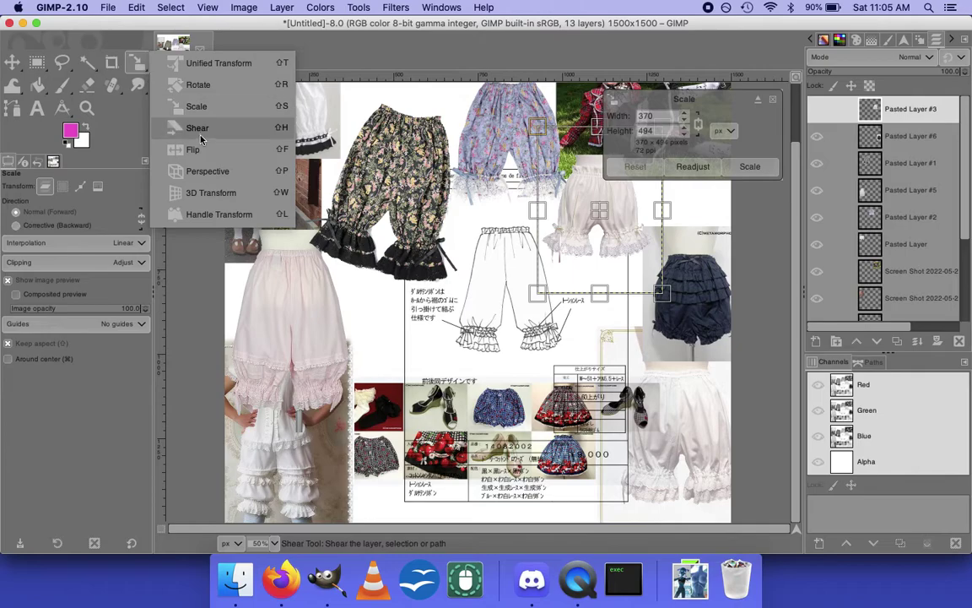
left_click(179, 398)
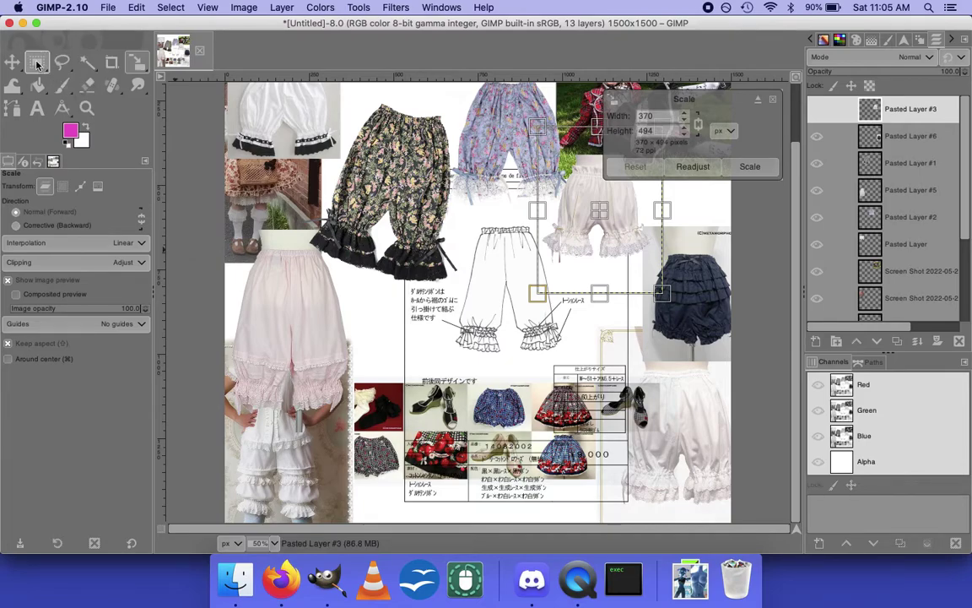
mouse_move(36, 65)
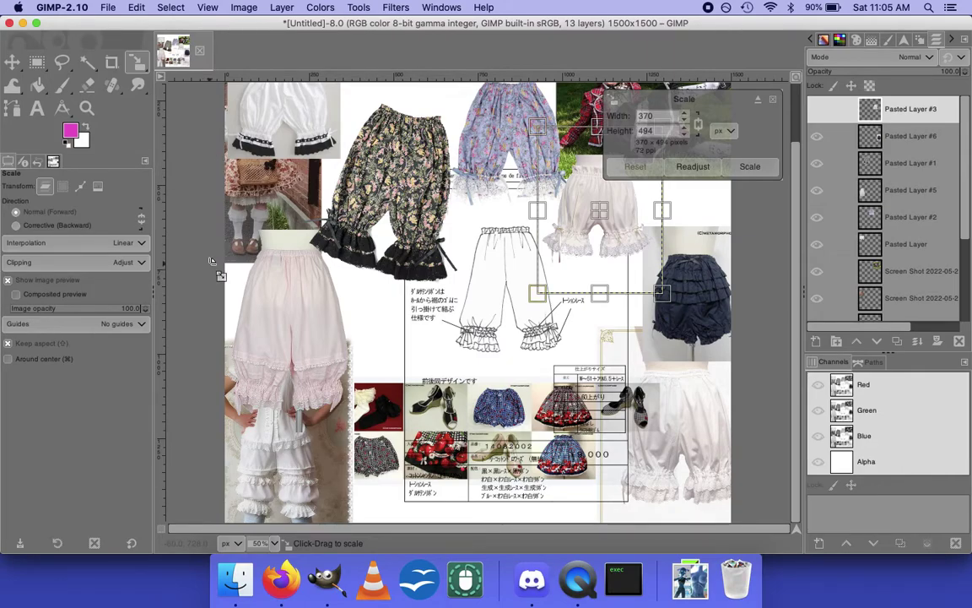
left_click(684, 172)
key("Escape")
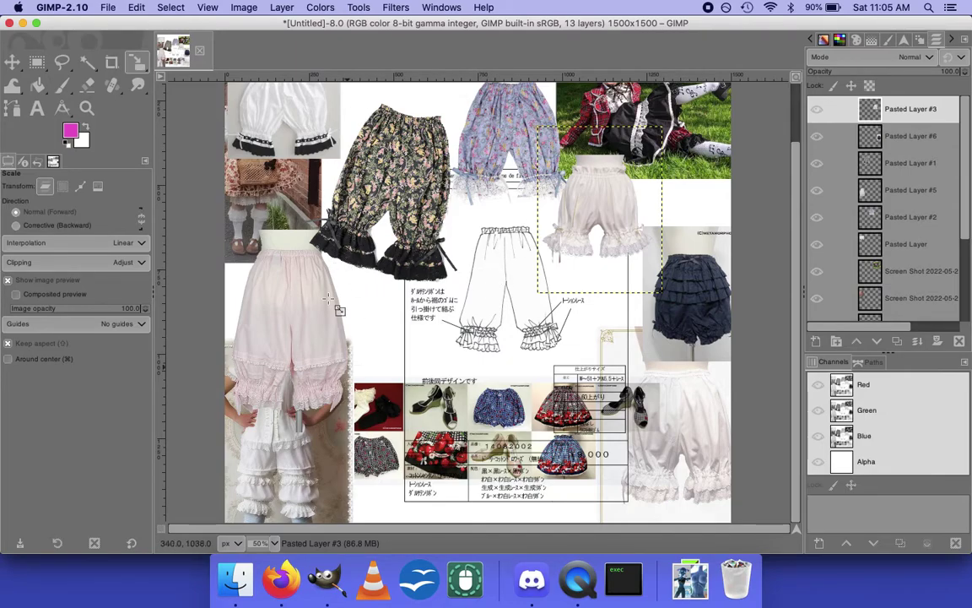
left_click(166, 9)
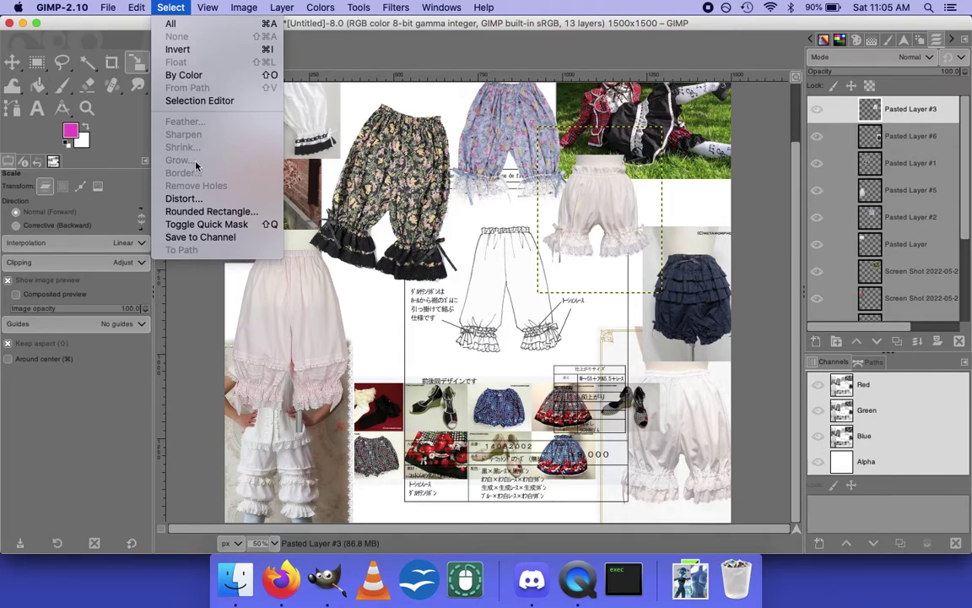
left_click(159, 344)
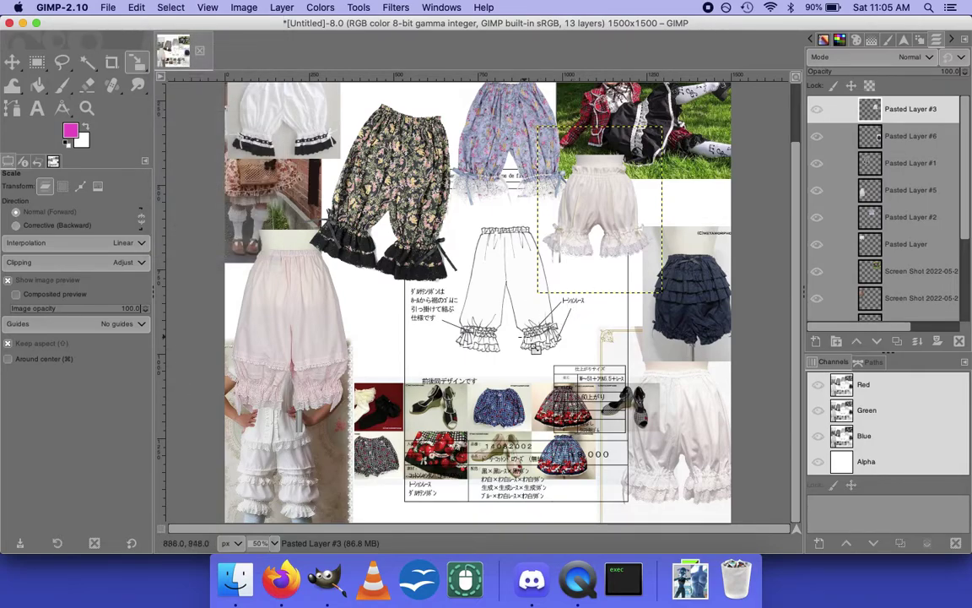